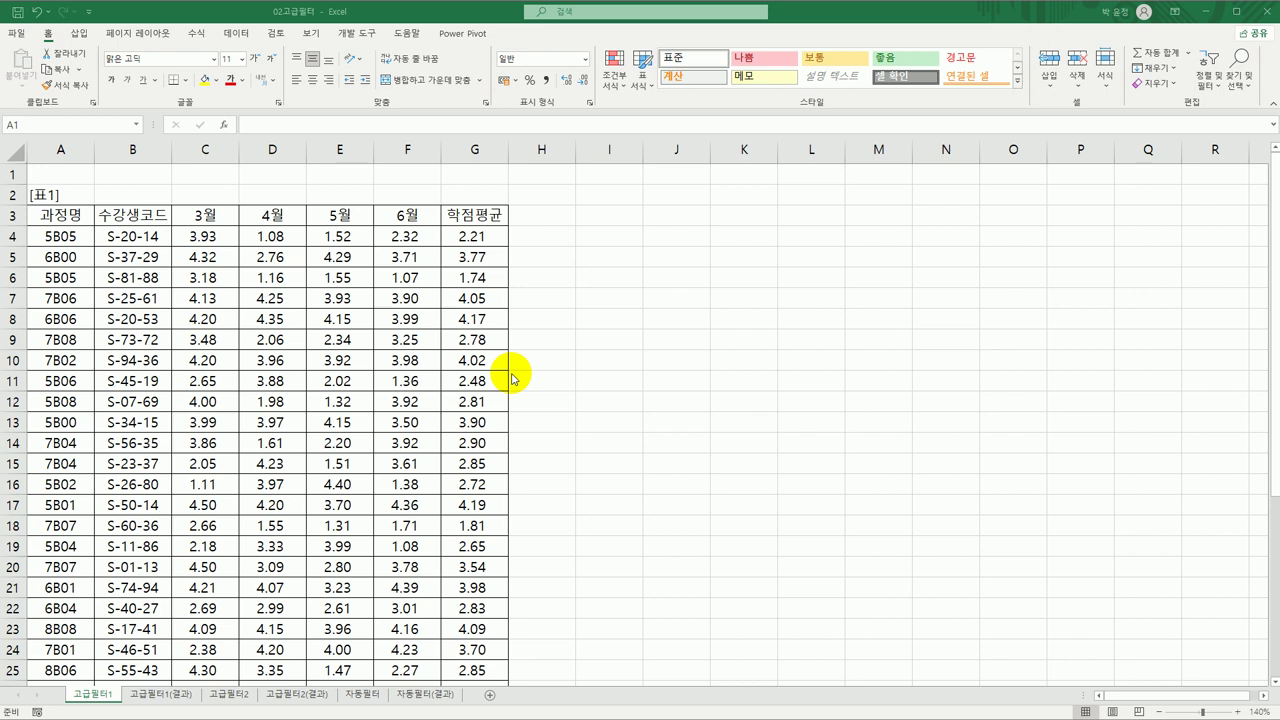
pyautogui.click(61, 215)
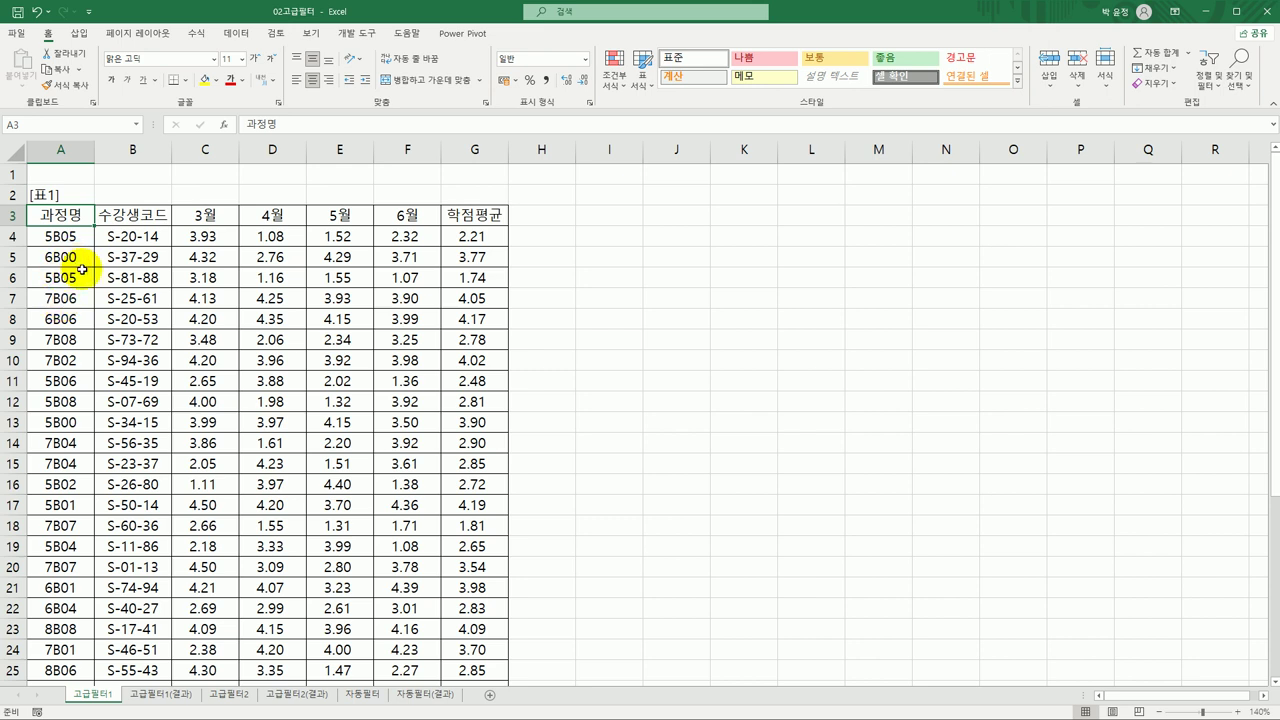
pyautogui.click(58, 236)
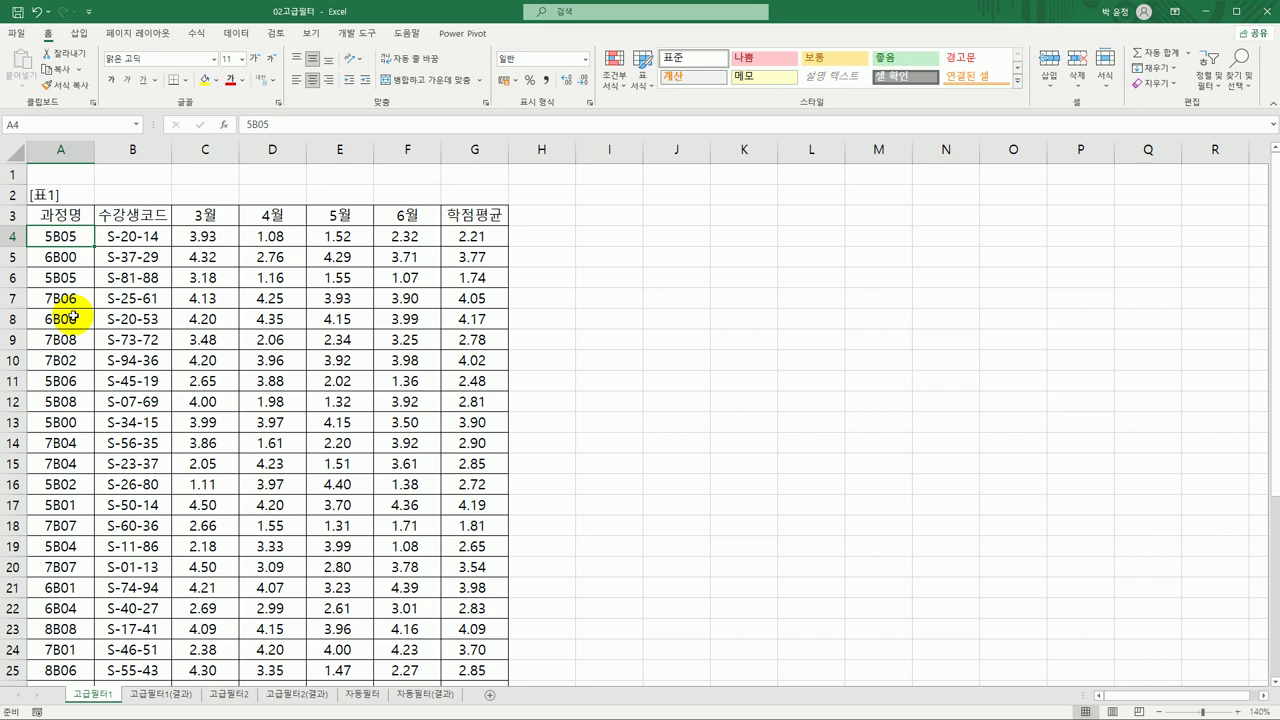
pyautogui.click(466, 214)
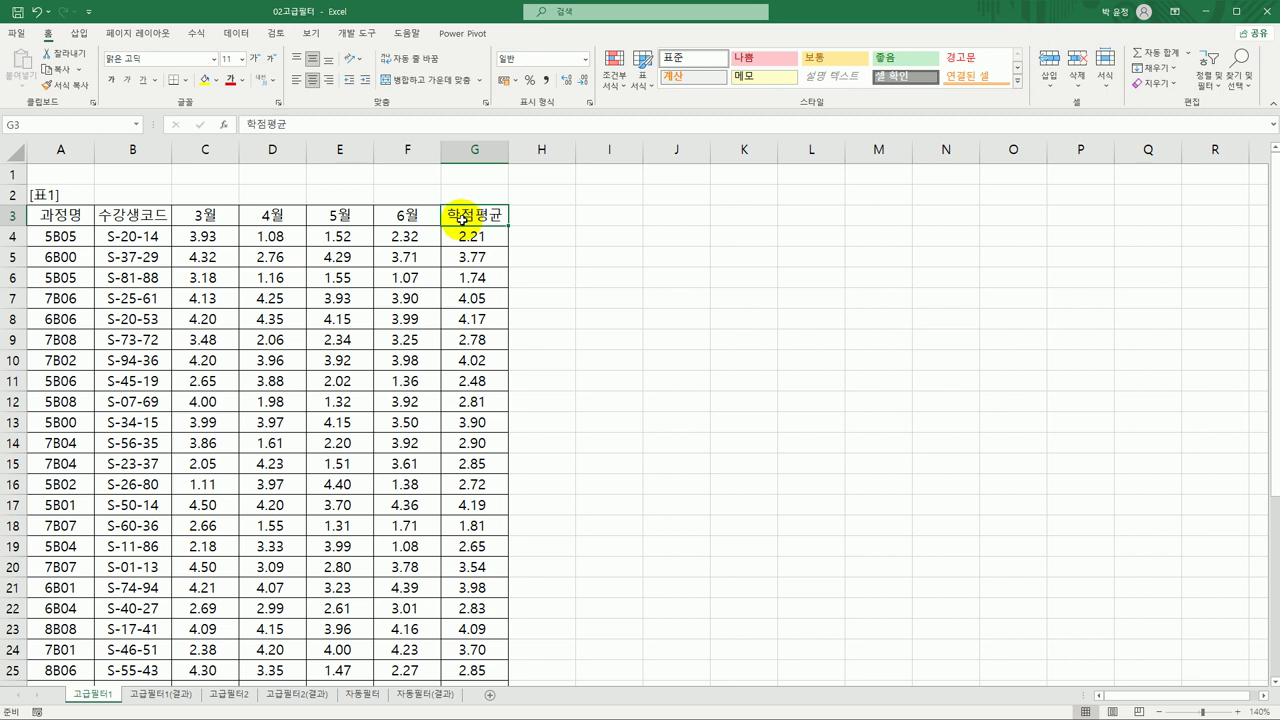
pyautogui.click(80, 212)
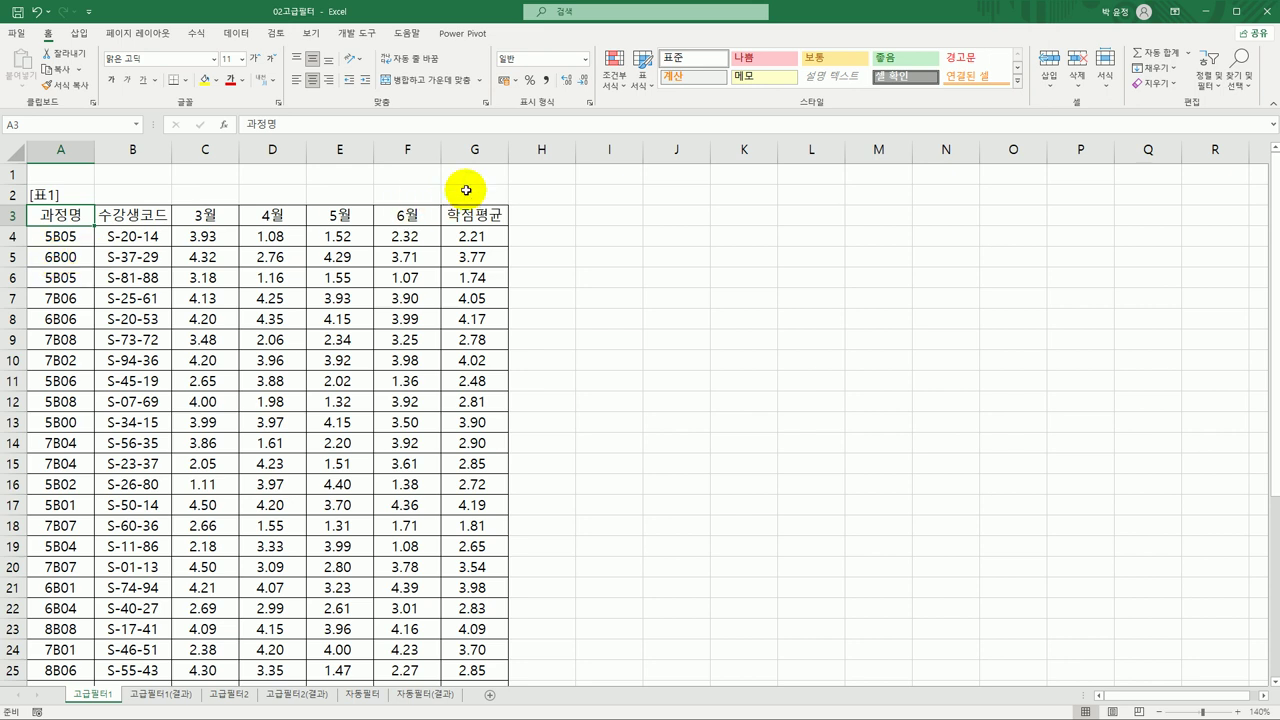
pyautogui.click(488, 215)
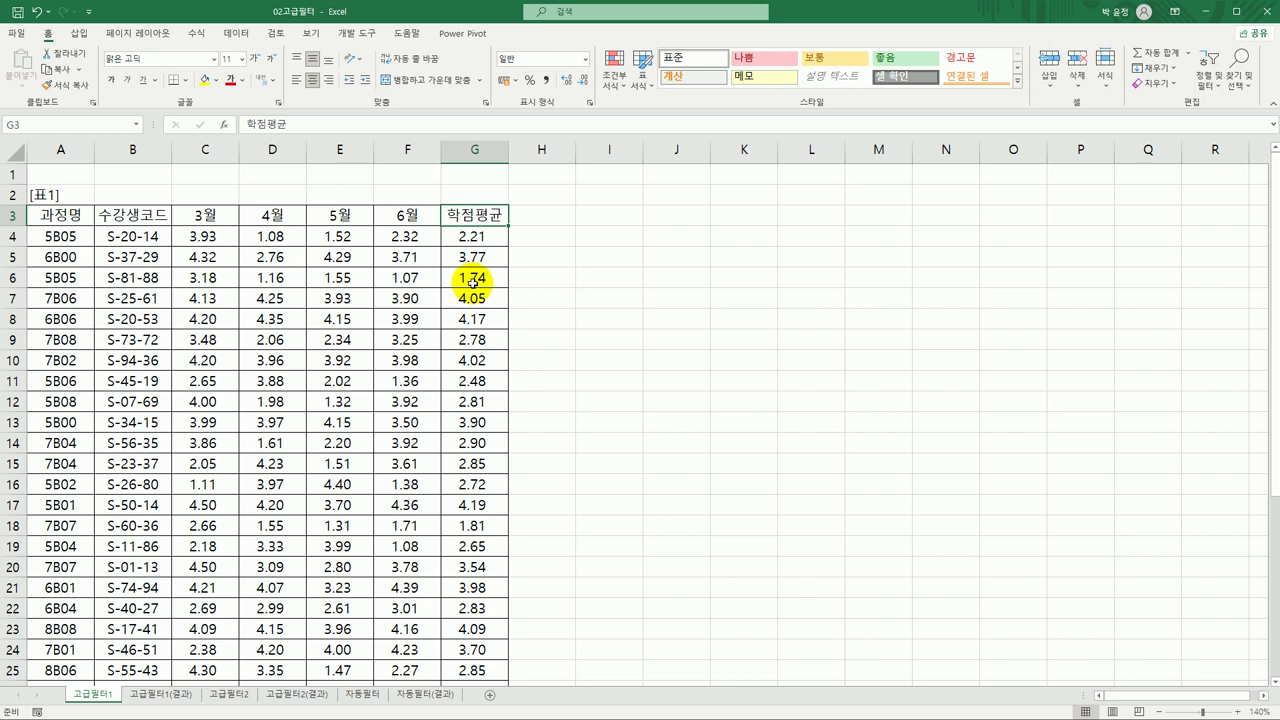
# Enter the criteria heading 조건 in cell A40 below the table
pyautogui.scroll(-9, 360, 365)
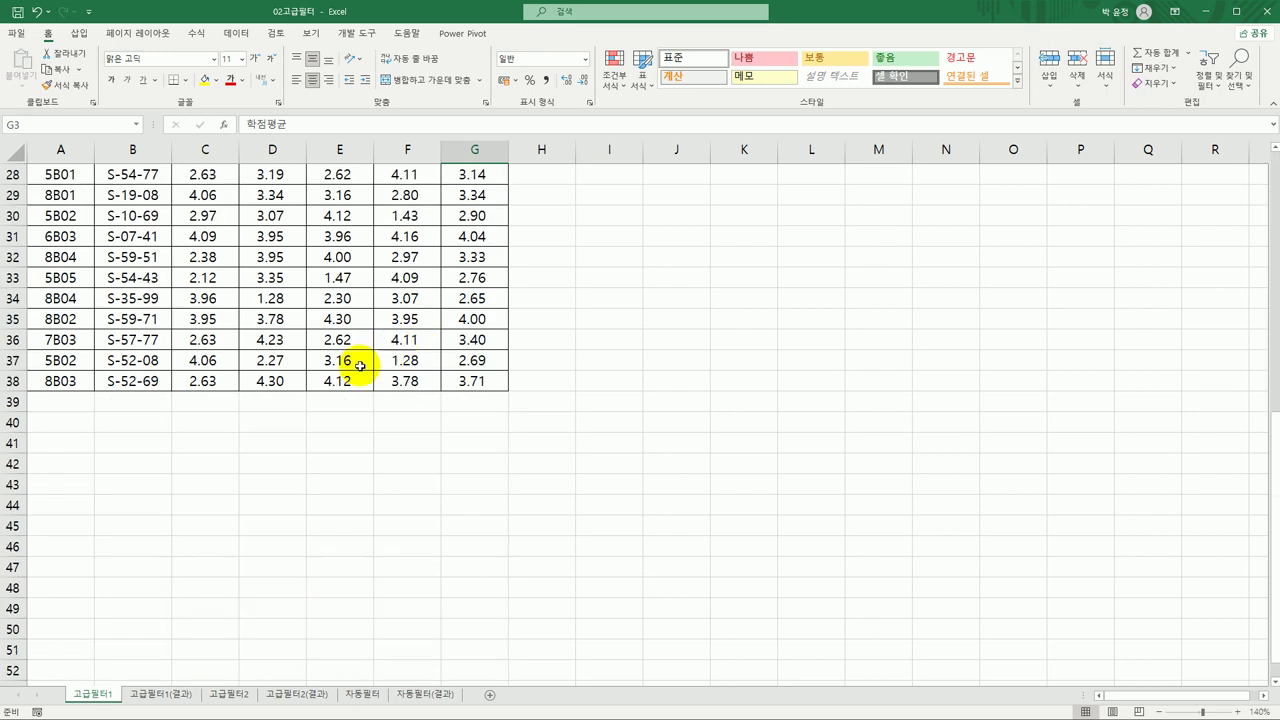
pyautogui.click(72, 428)
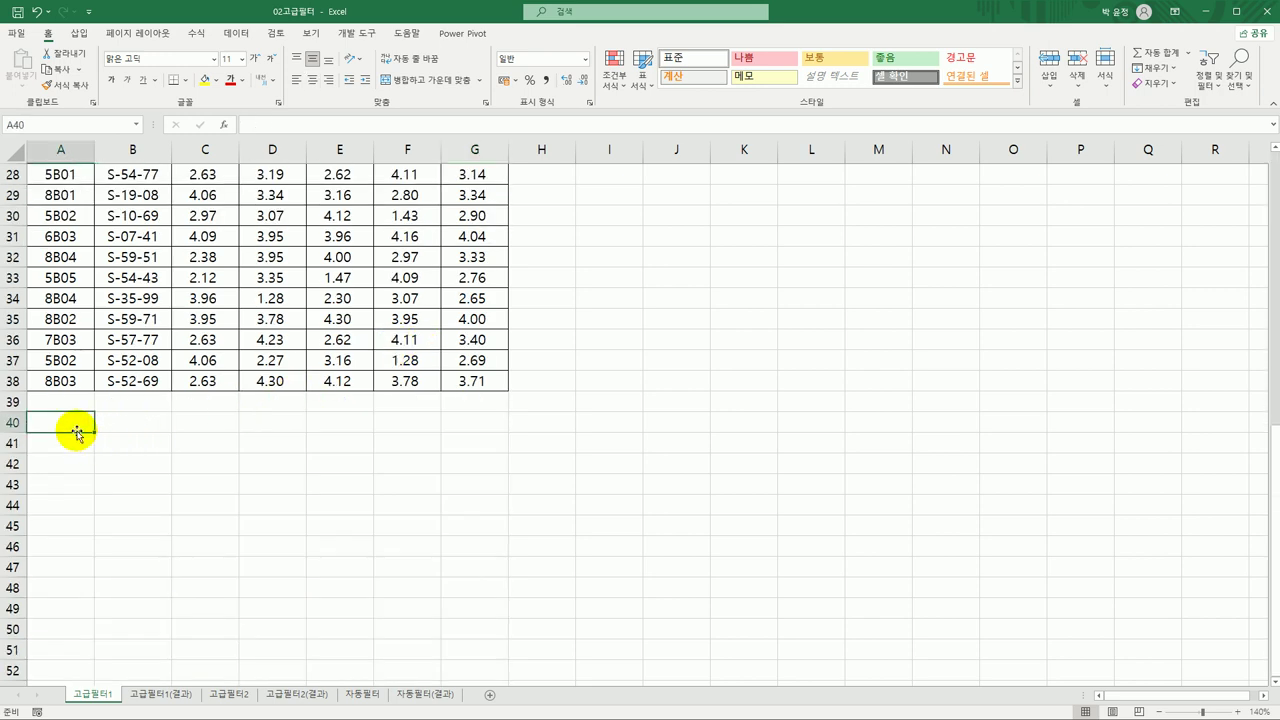
pyautogui.scroll(9, 77, 432)
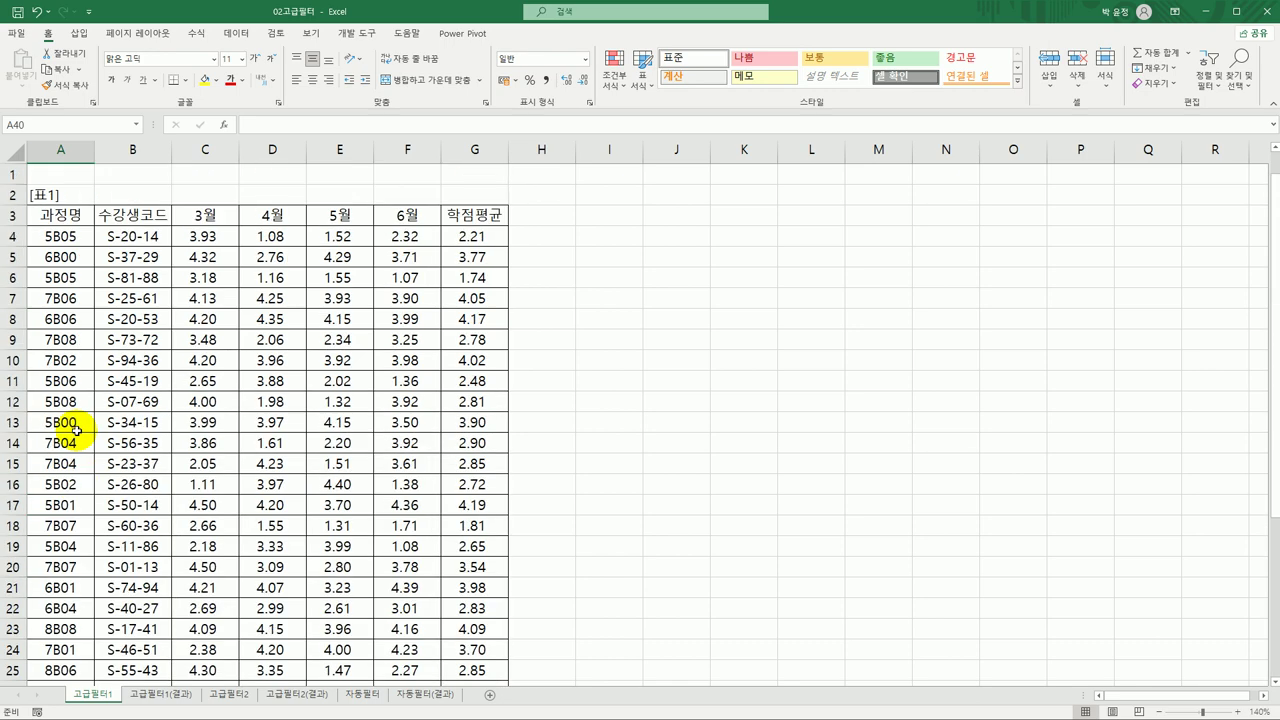
pyautogui.scroll(-9, 77, 432)
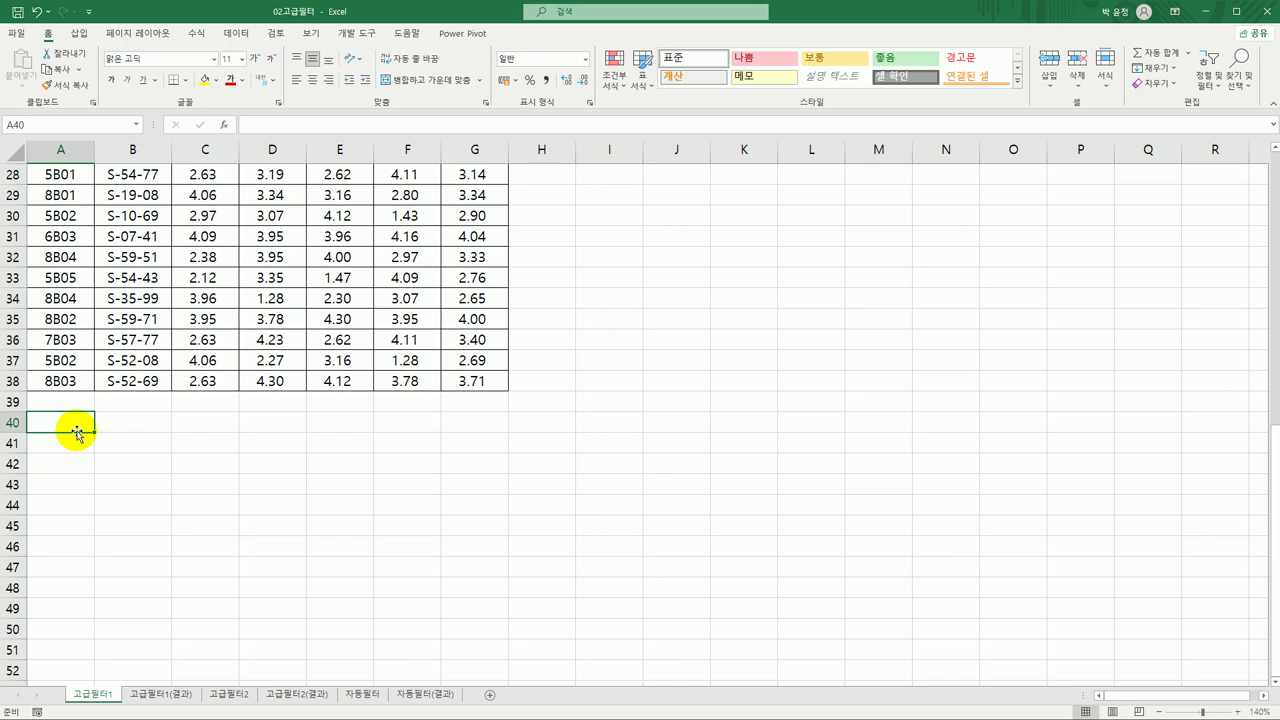
pyautogui.write('wh')
pyautogui.press('BackSpace')
pyautogui.press('BackSpace')
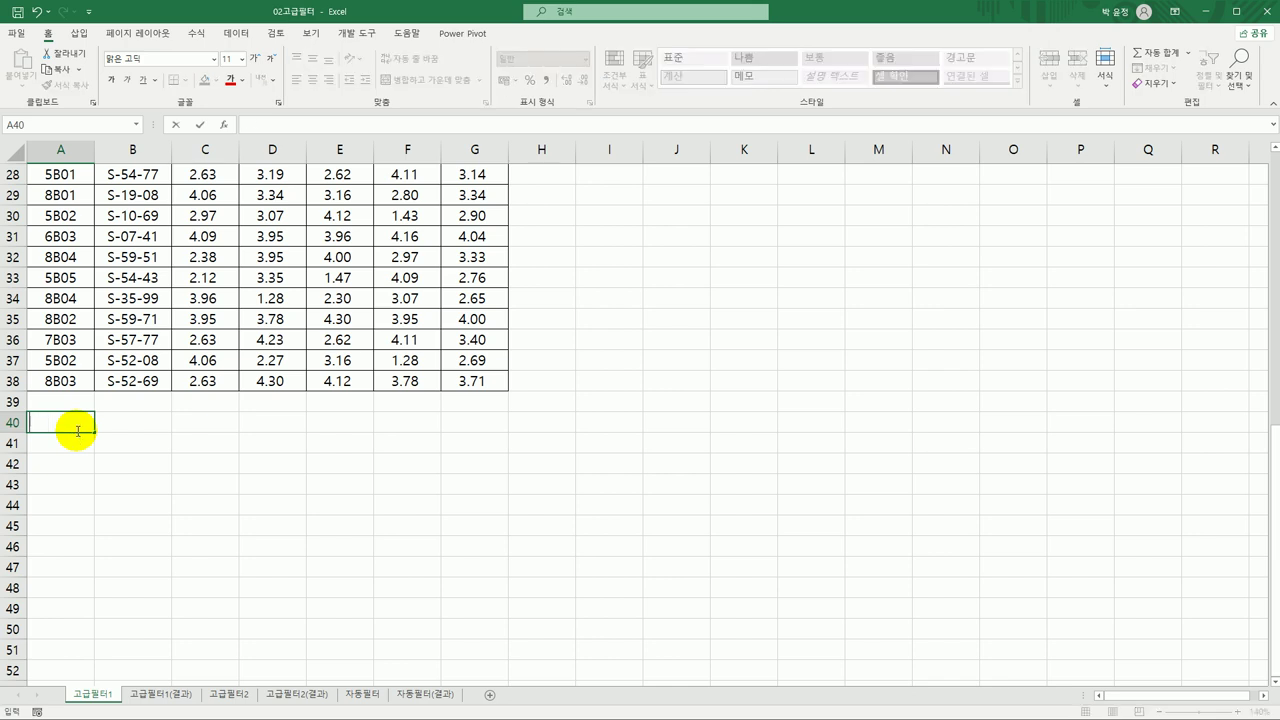
pyautogui.write('조건')
pyautogui.press('Return')
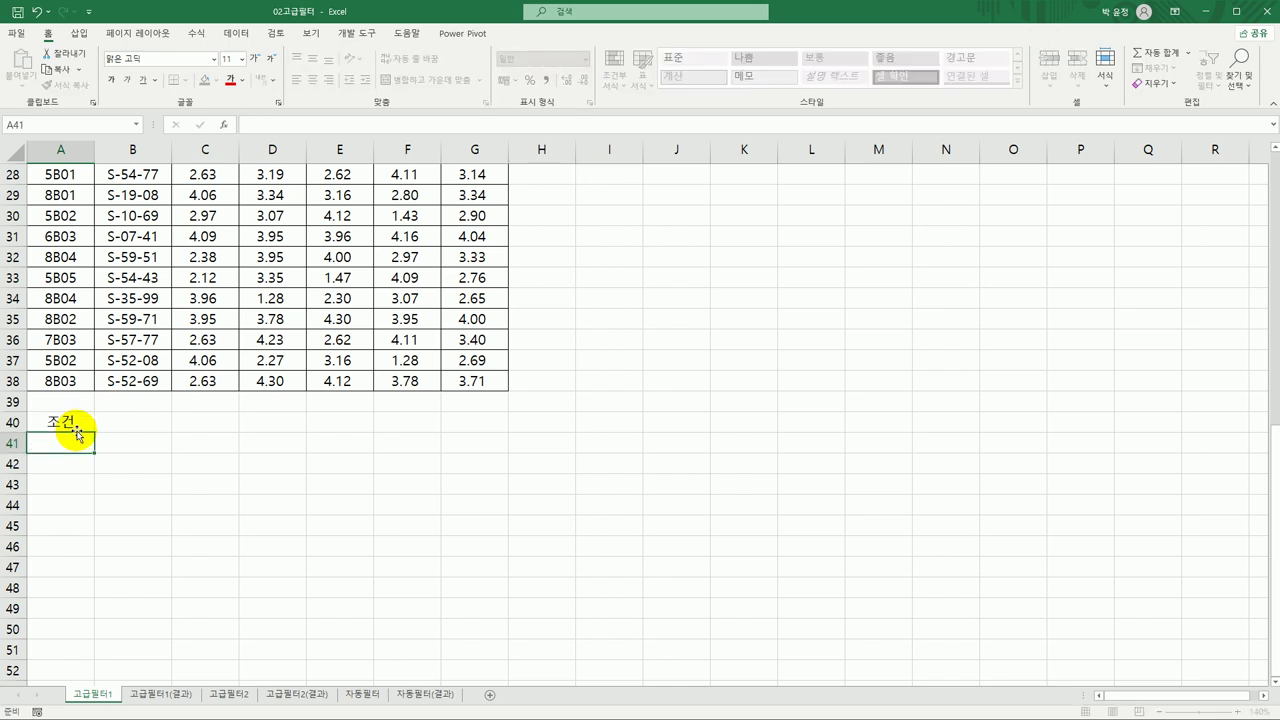
# Start an AND formula in cell A41 with LEFT extracting the first 2 characters of the first 과정명 value, A4
pyautogui.write('=')
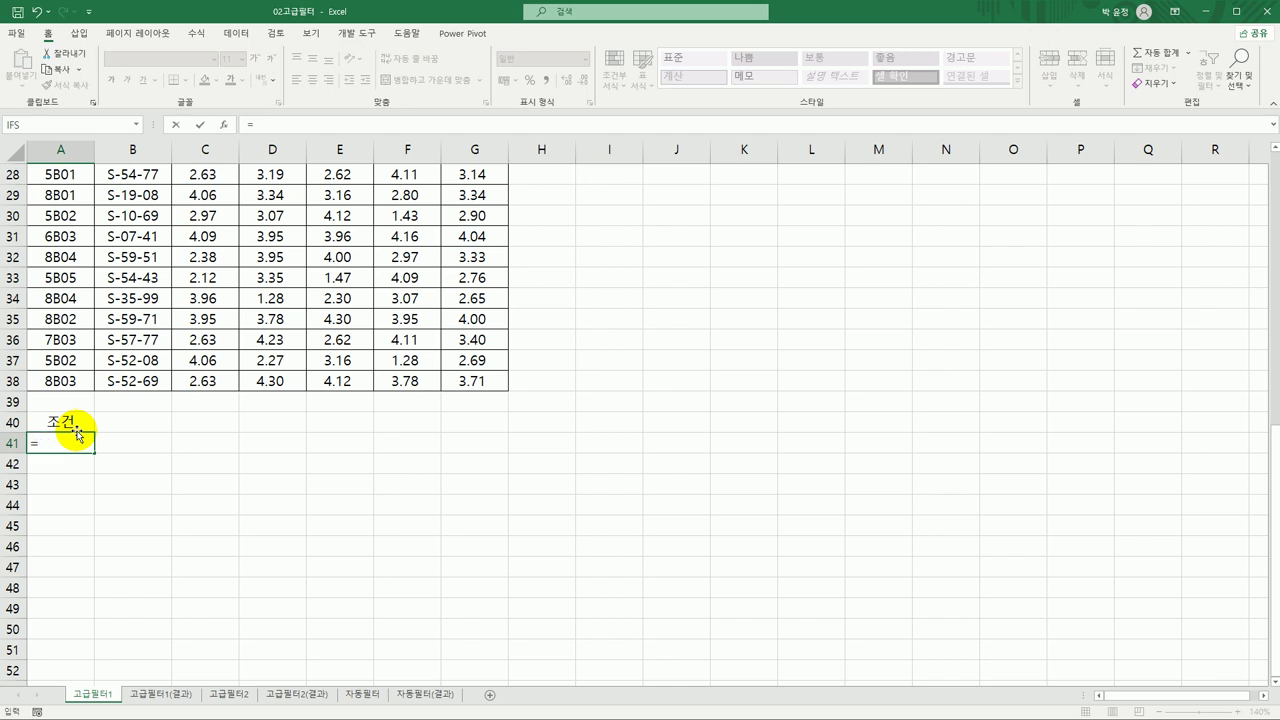
pyautogui.write('and(')
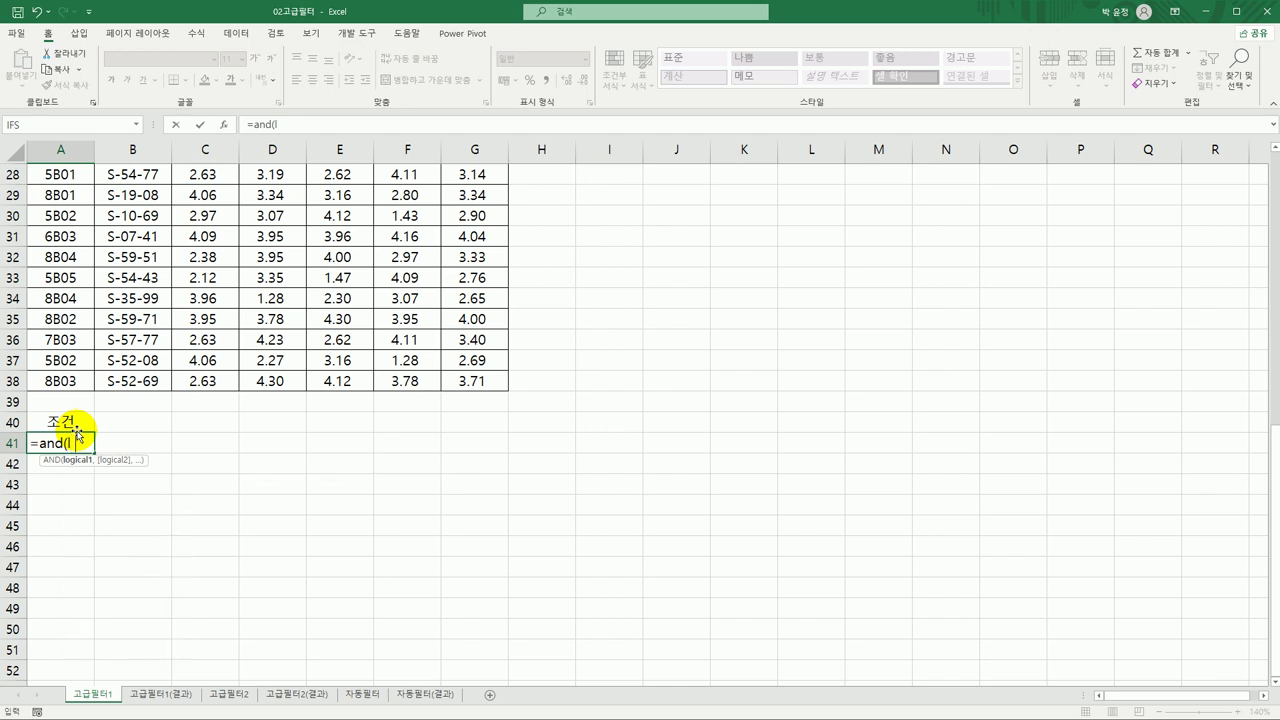
pyautogui.write('l')
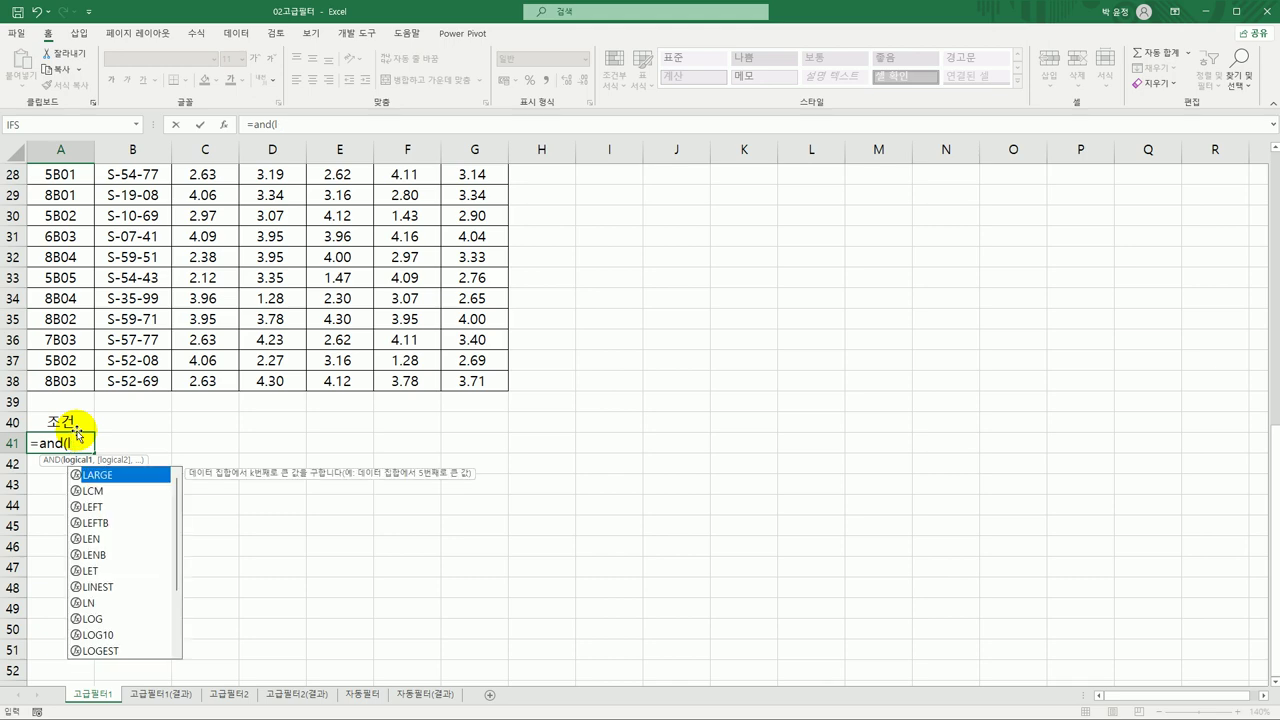
pyautogui.write('eft(')
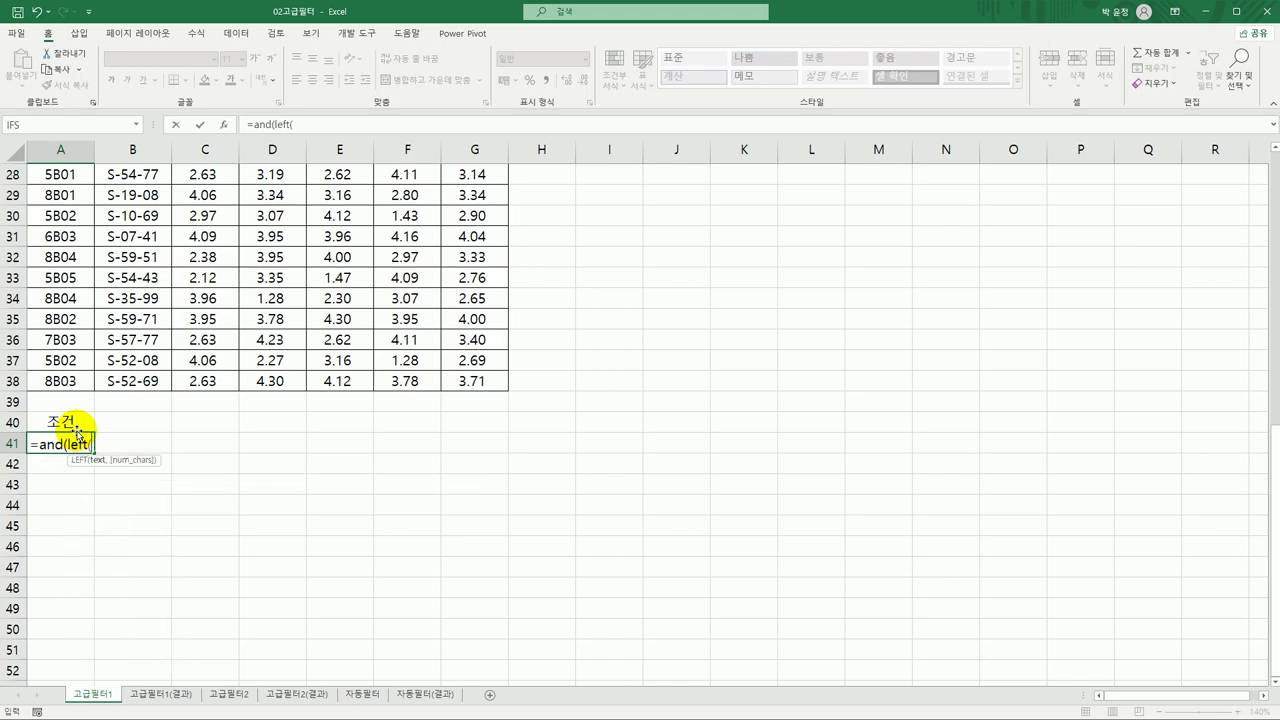
pyautogui.scroll(9, 76, 432)
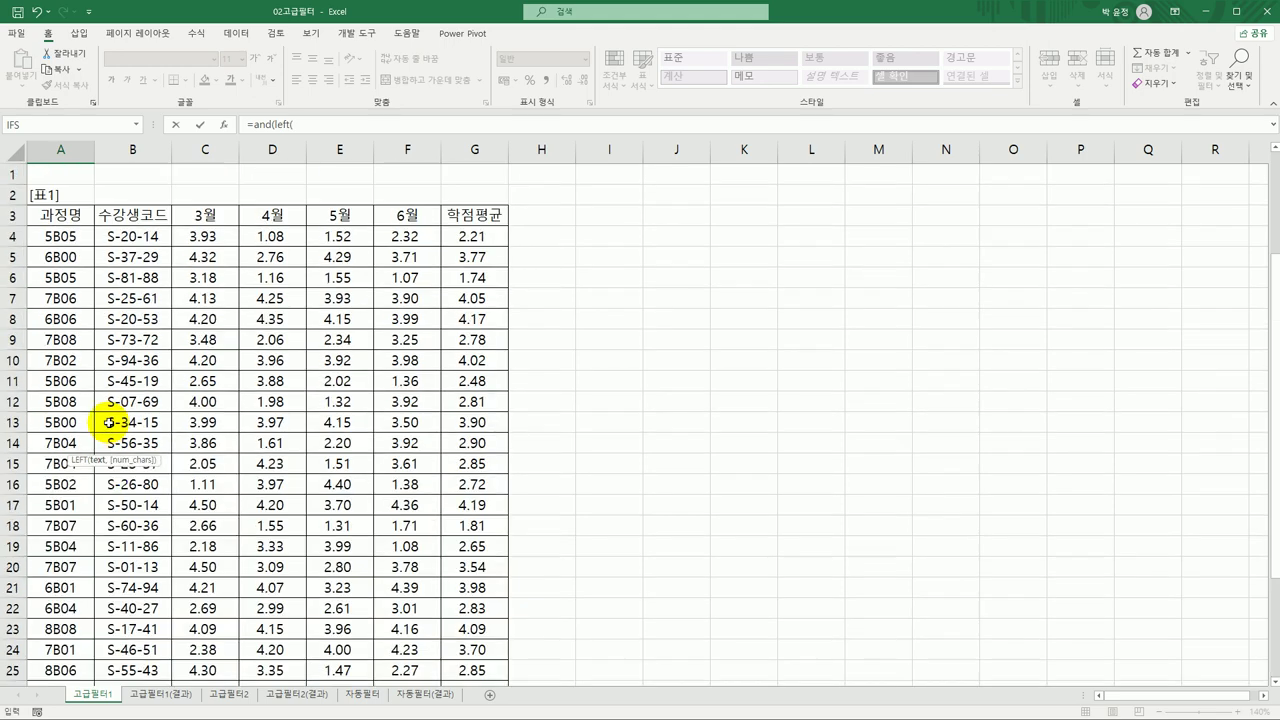
pyautogui.click(66, 237)
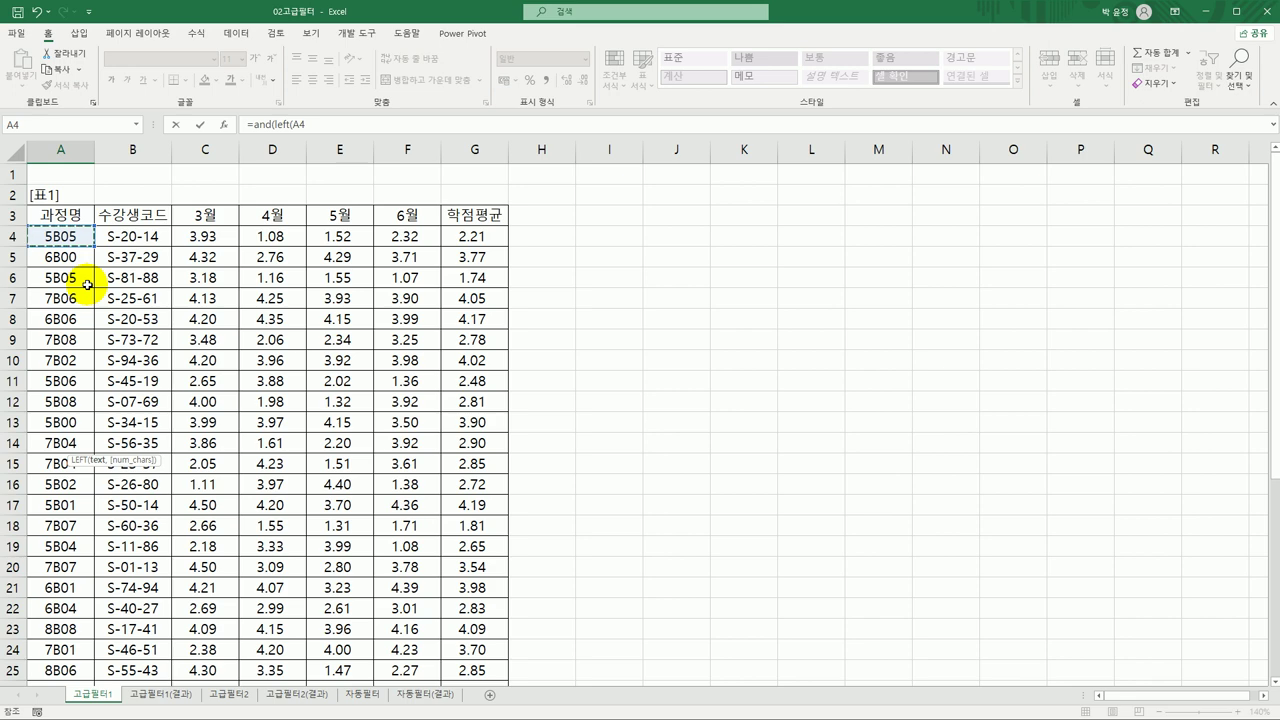
pyautogui.scroll(-9, 86, 271)
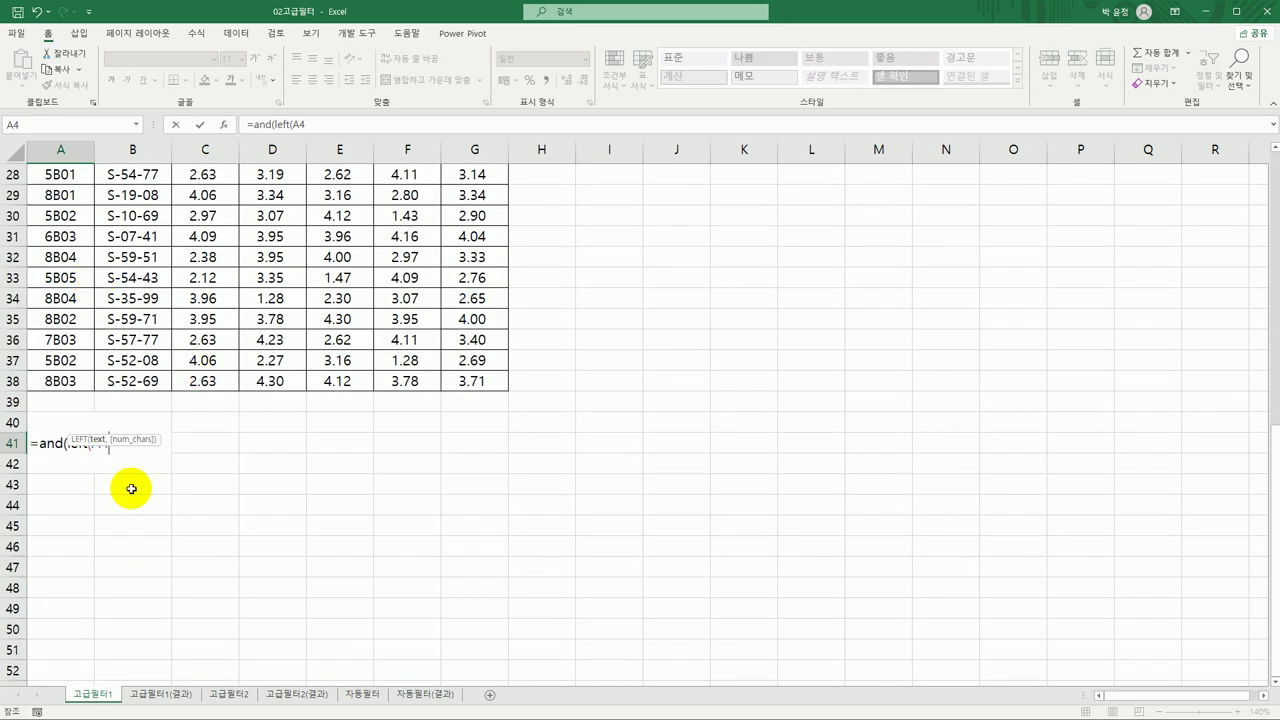
pyautogui.write(',')
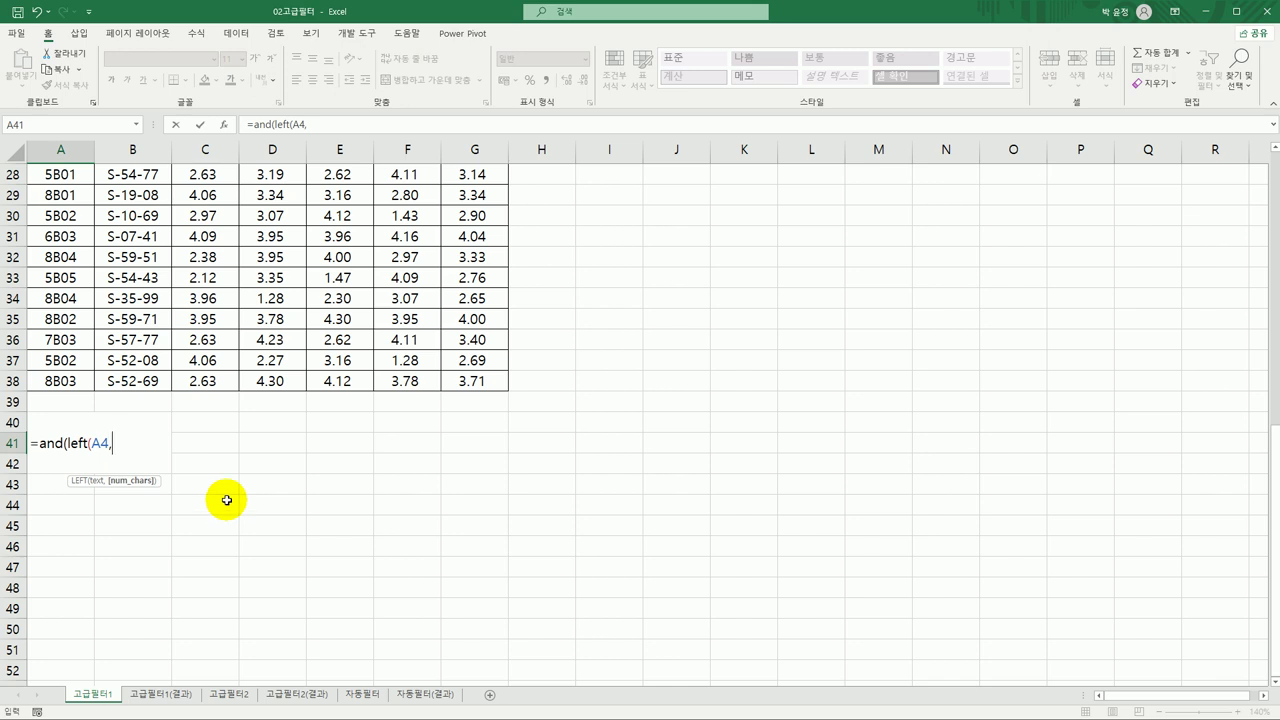
pyautogui.write('2)')
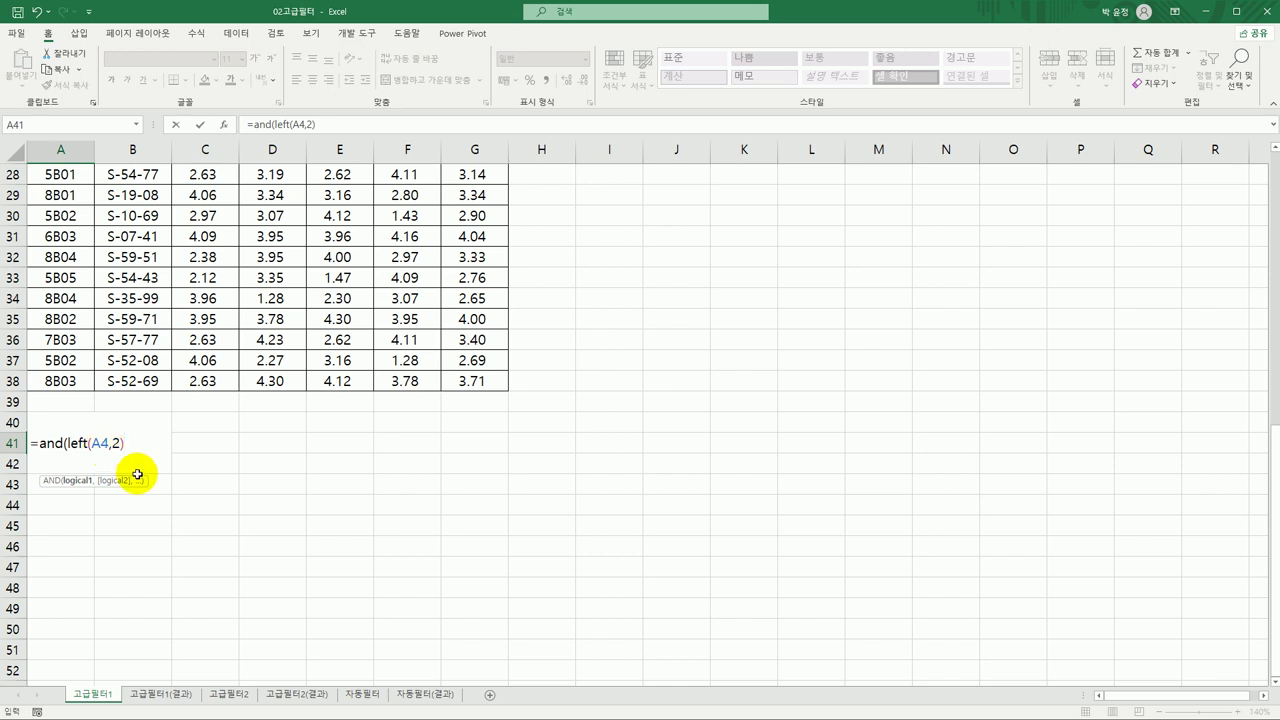
# Make the LEFT reference column-absolute as $A4 and complete the first AND condition as equal to "5B"
pyautogui.click(102, 446)
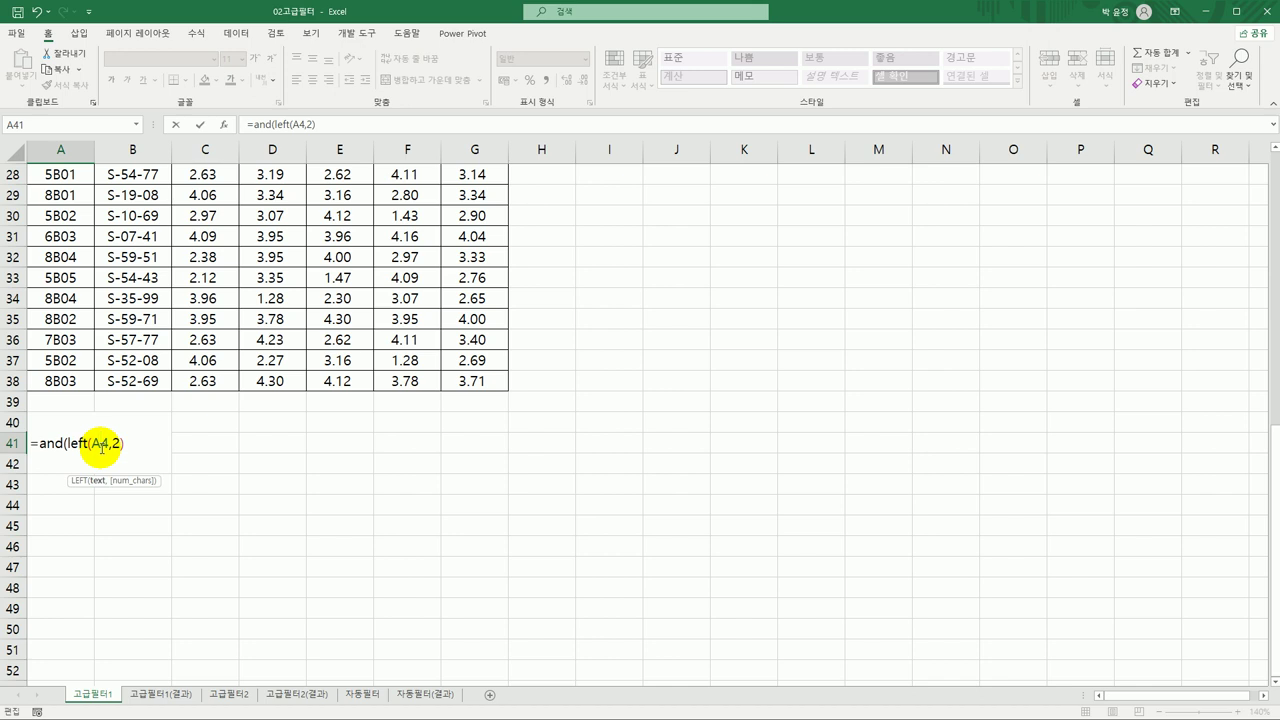
pyautogui.press('F4')
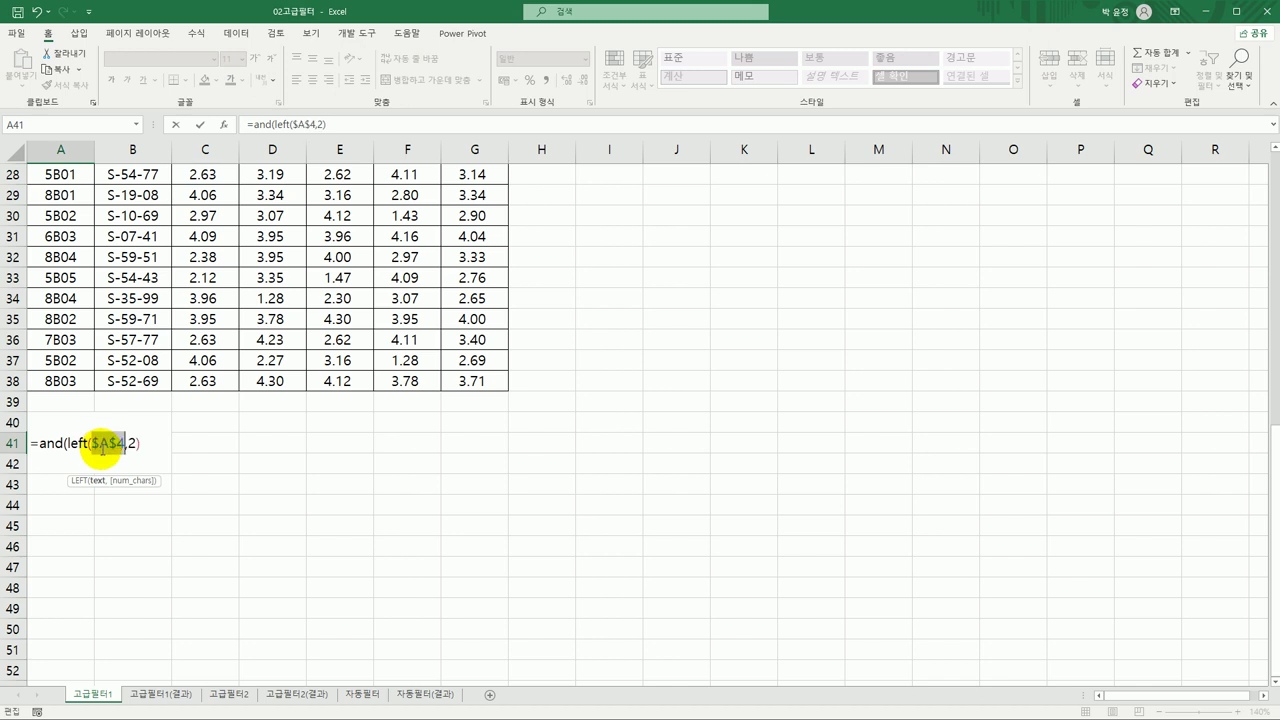
pyautogui.press('F4')
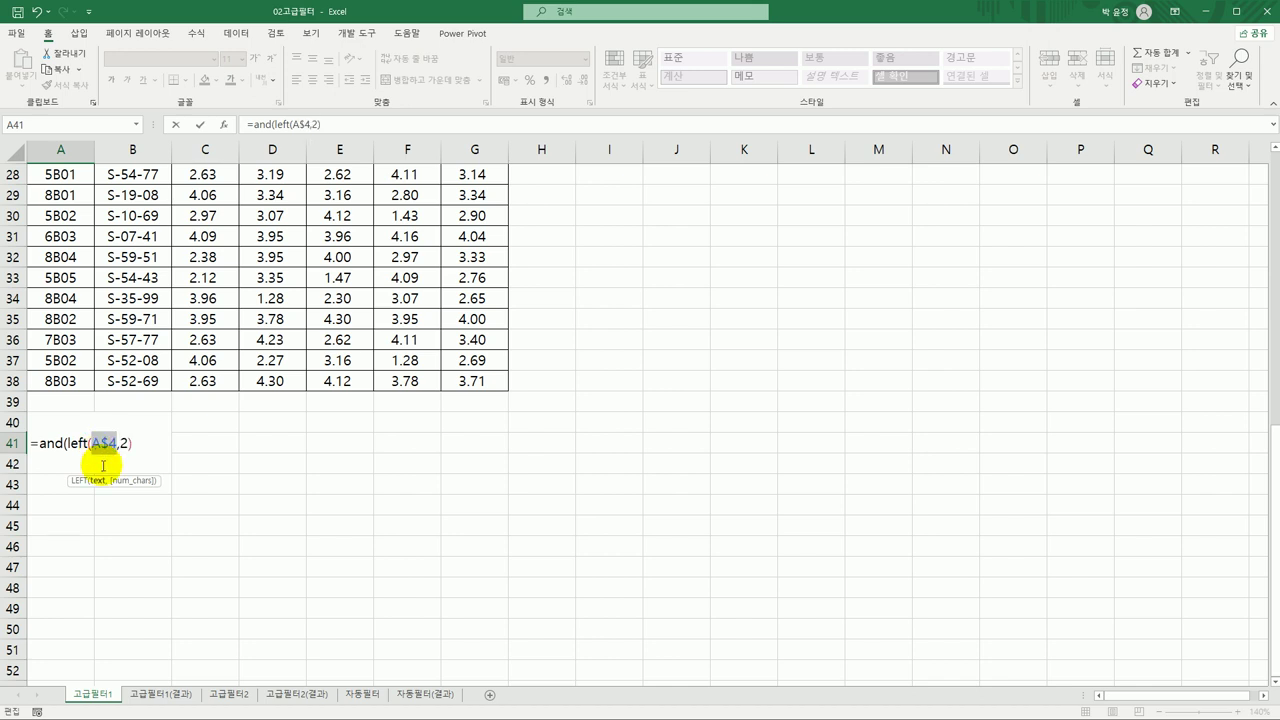
pyautogui.press('F4')
pyautogui.click(132, 443)
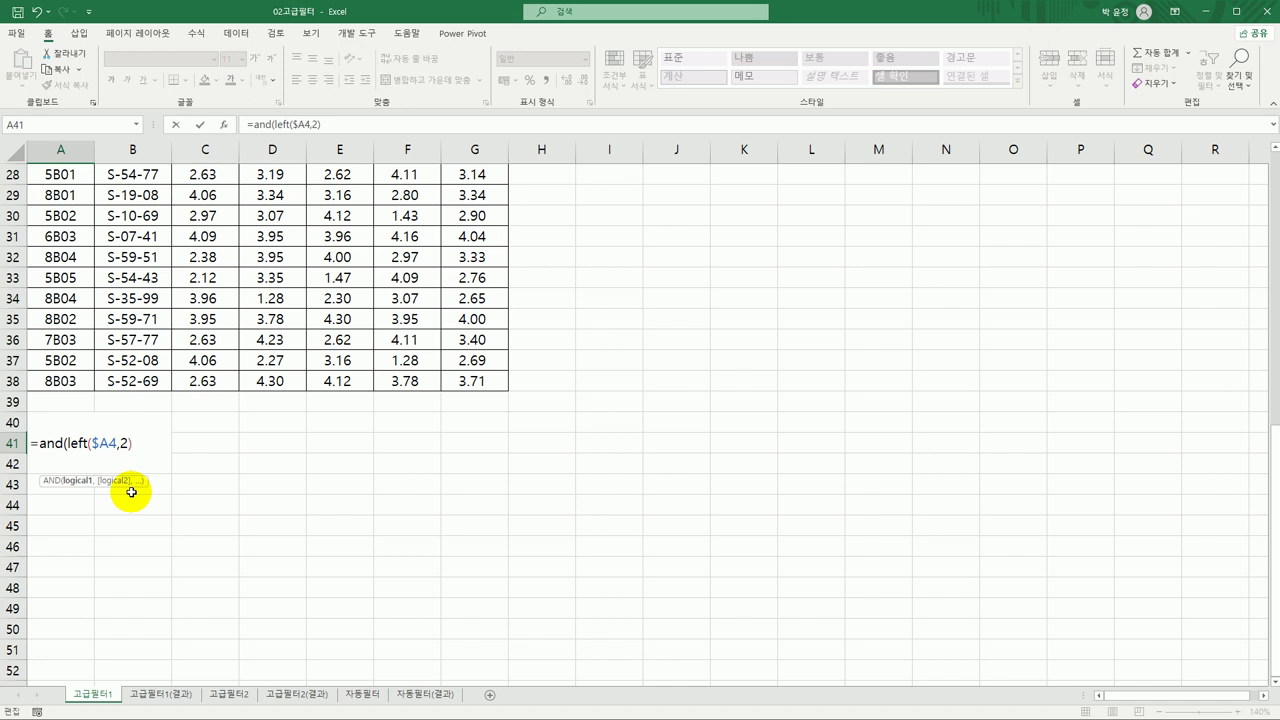
pyautogui.write('="%')
pyautogui.press('BackSpace')
pyautogui.write('5ㅠ')
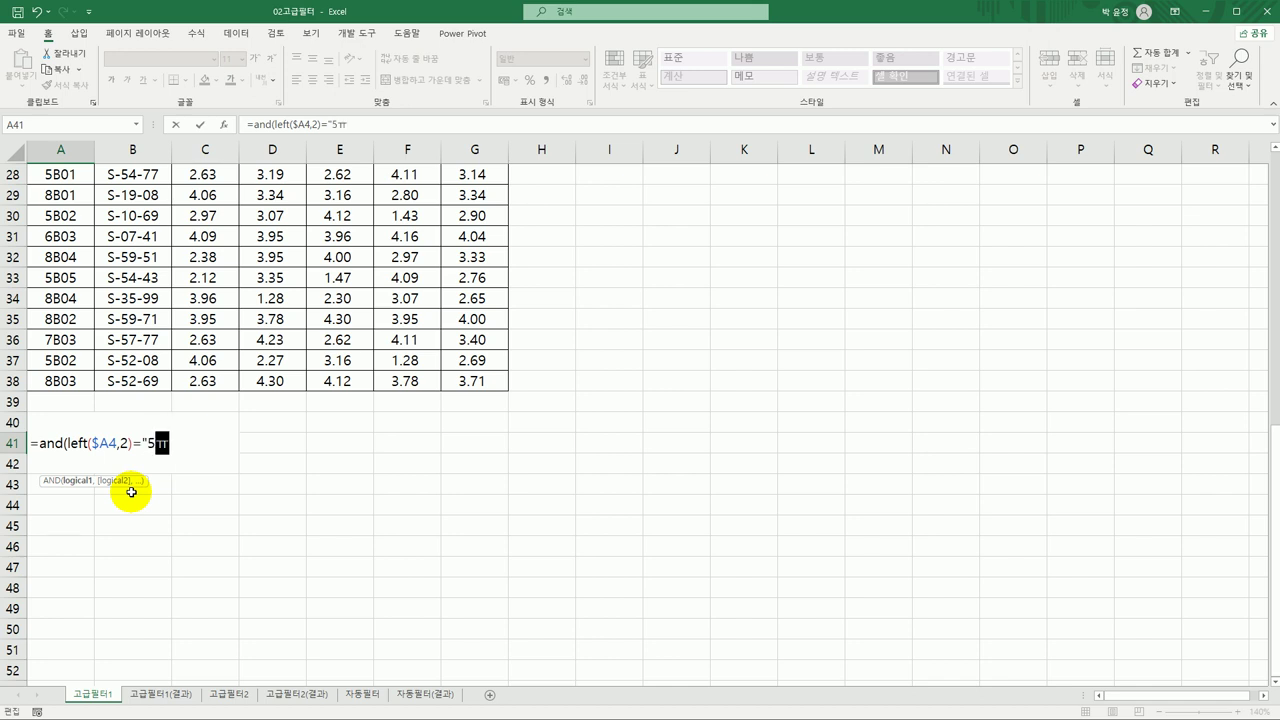
pyautogui.press('BackSpace')
pyautogui.write('B",')
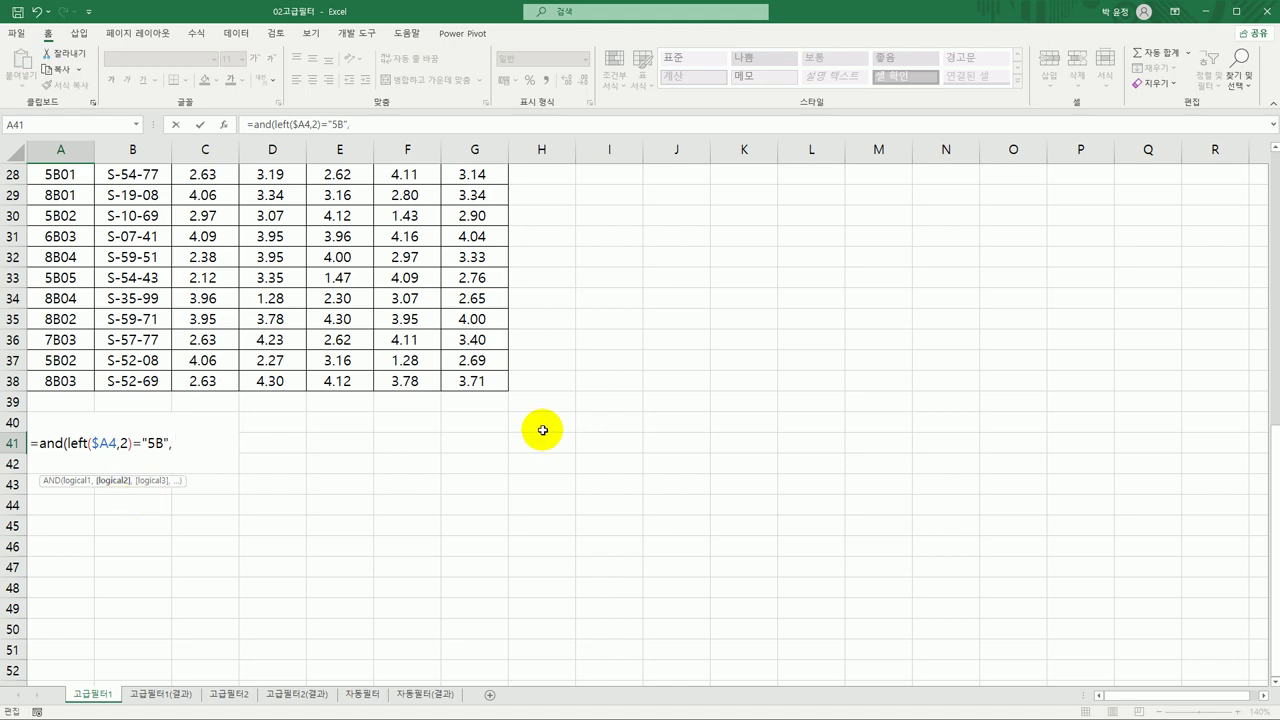
# Begin the second AND condition with the column-absolute 학점평균 reference $G4 greater than or equal to an AVERAGE function
pyautogui.scroll(9, 540, 429)
pyautogui.click(500, 237)
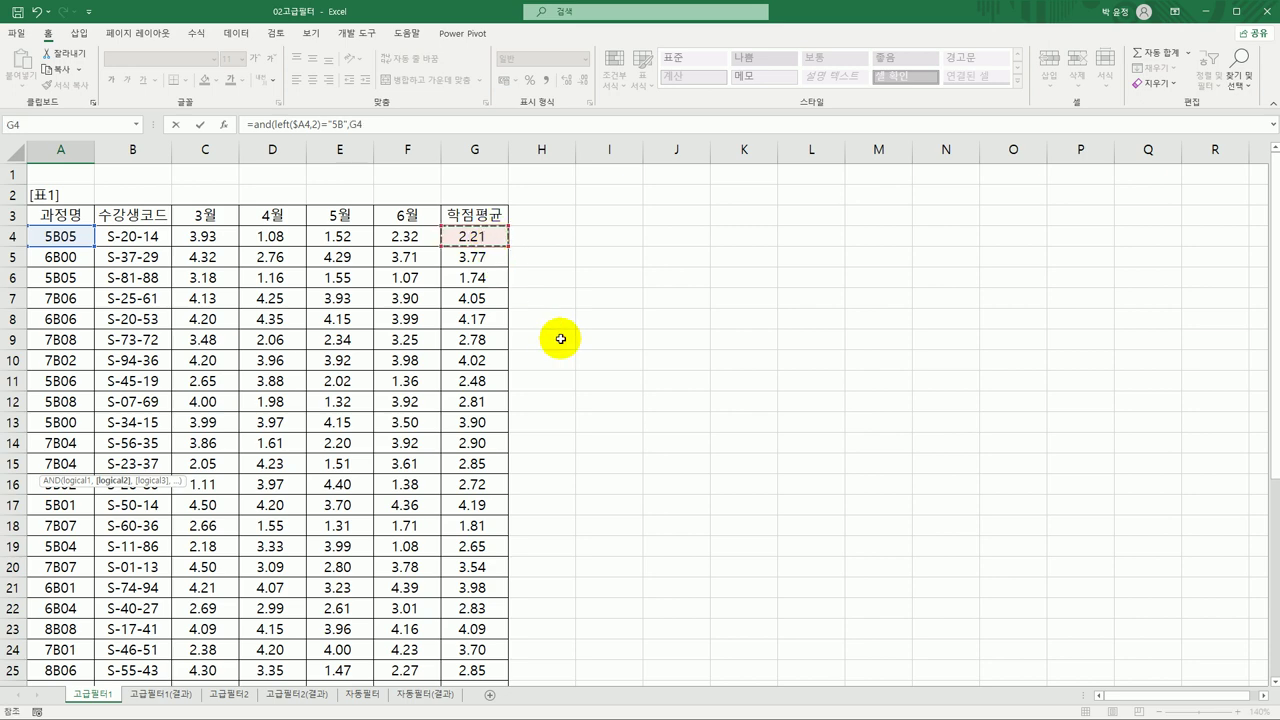
pyautogui.scroll(-9, 557, 371)
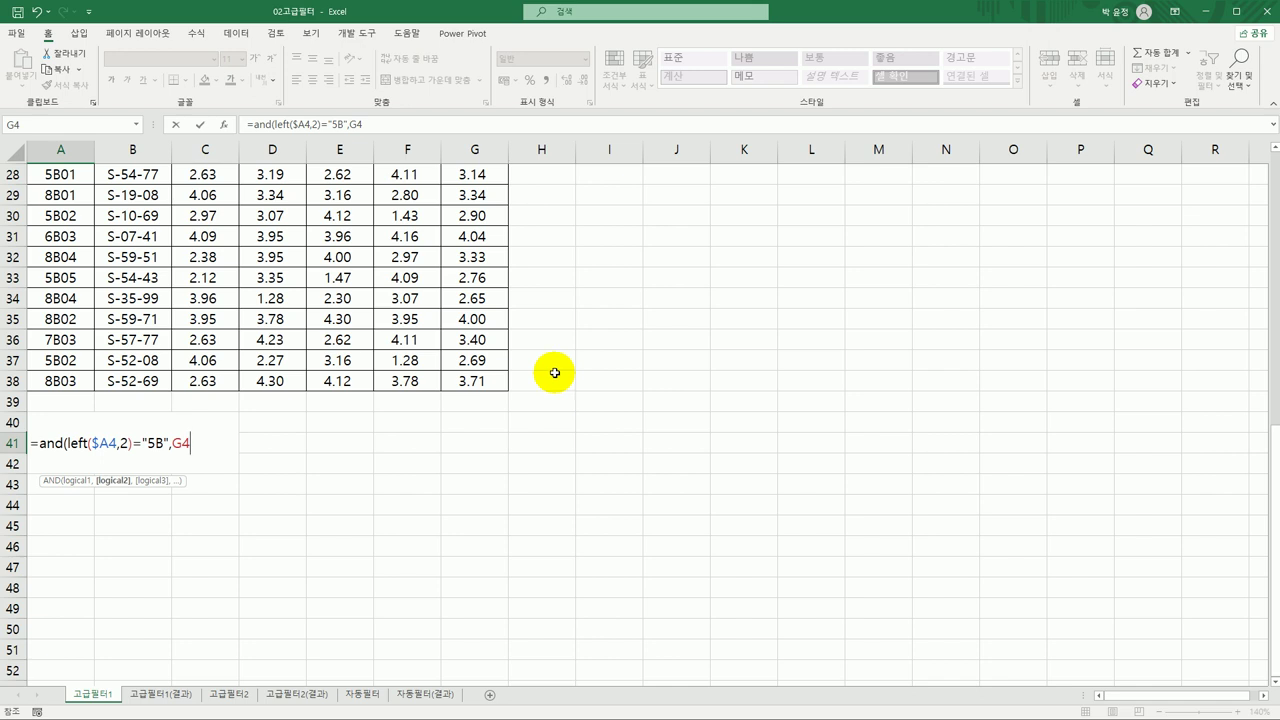
pyautogui.press('F4')
pyautogui.press('F4')
pyautogui.press('F4')
pyautogui.write('>=av')
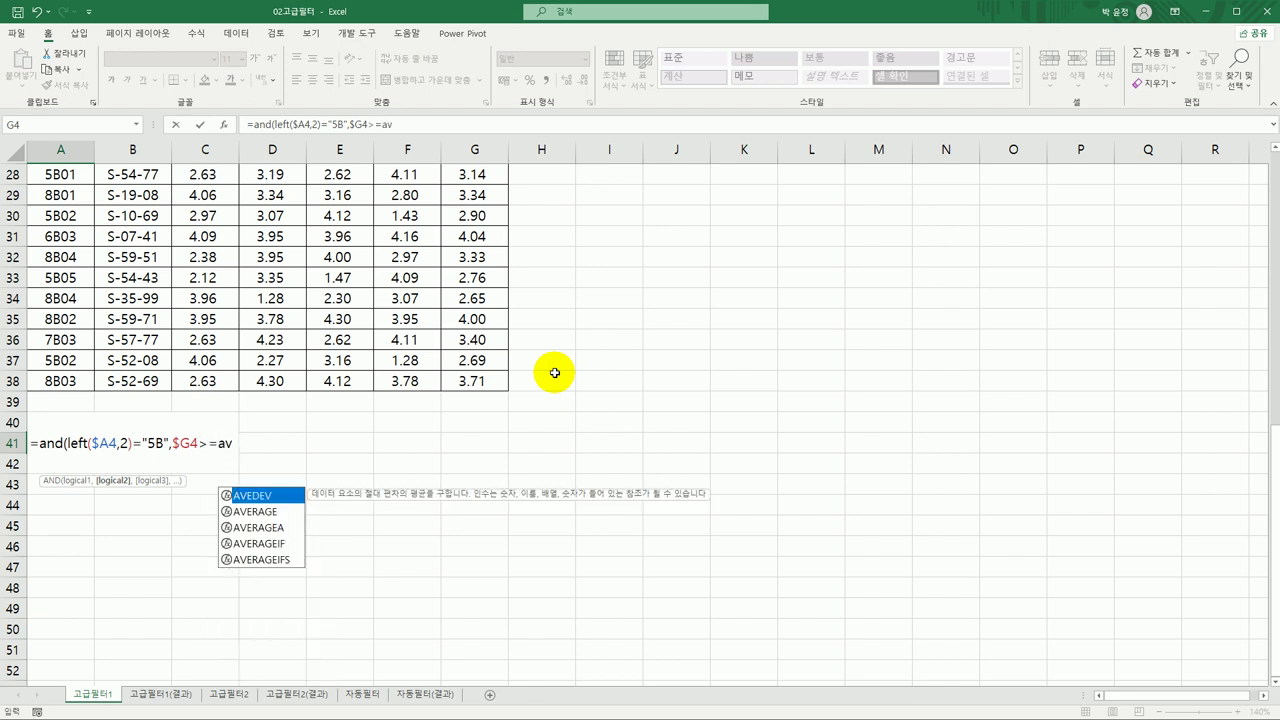
pyautogui.press('Down')
pyautogui.press('Tab')
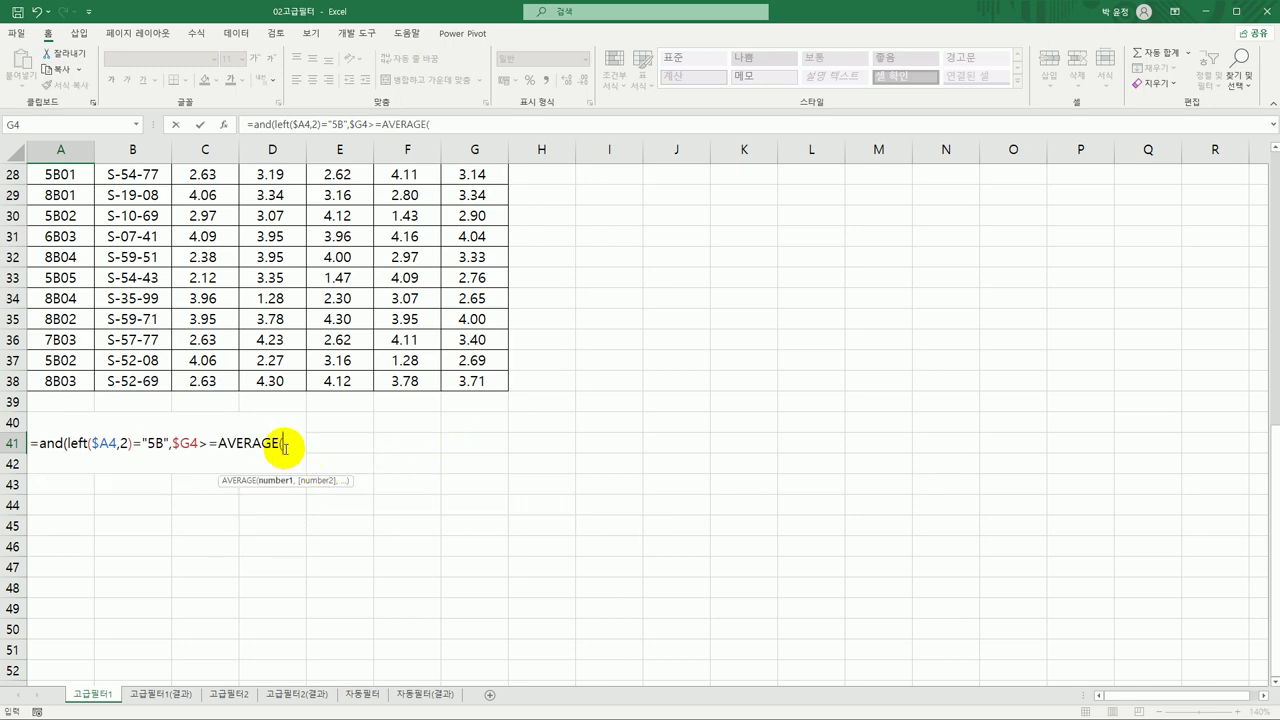
# Complete the AVERAGE condition in A41 with the absolute 학점평균 range $G$4:$G$38, close the AND function and enter the formula
pyautogui.scroll(9, 301, 461)
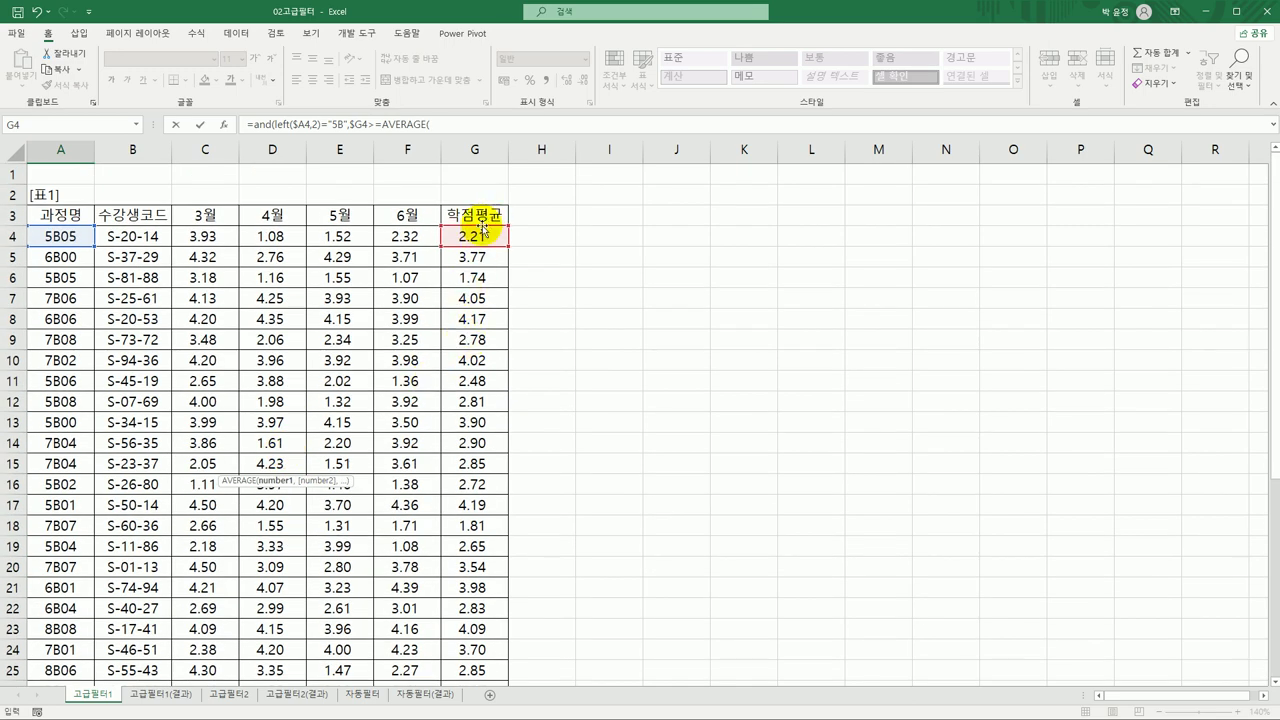
pyautogui.moveTo(472, 236); pyautogui.dragTo(474, 670)
pyautogui.scroll(-3, 530, 624)
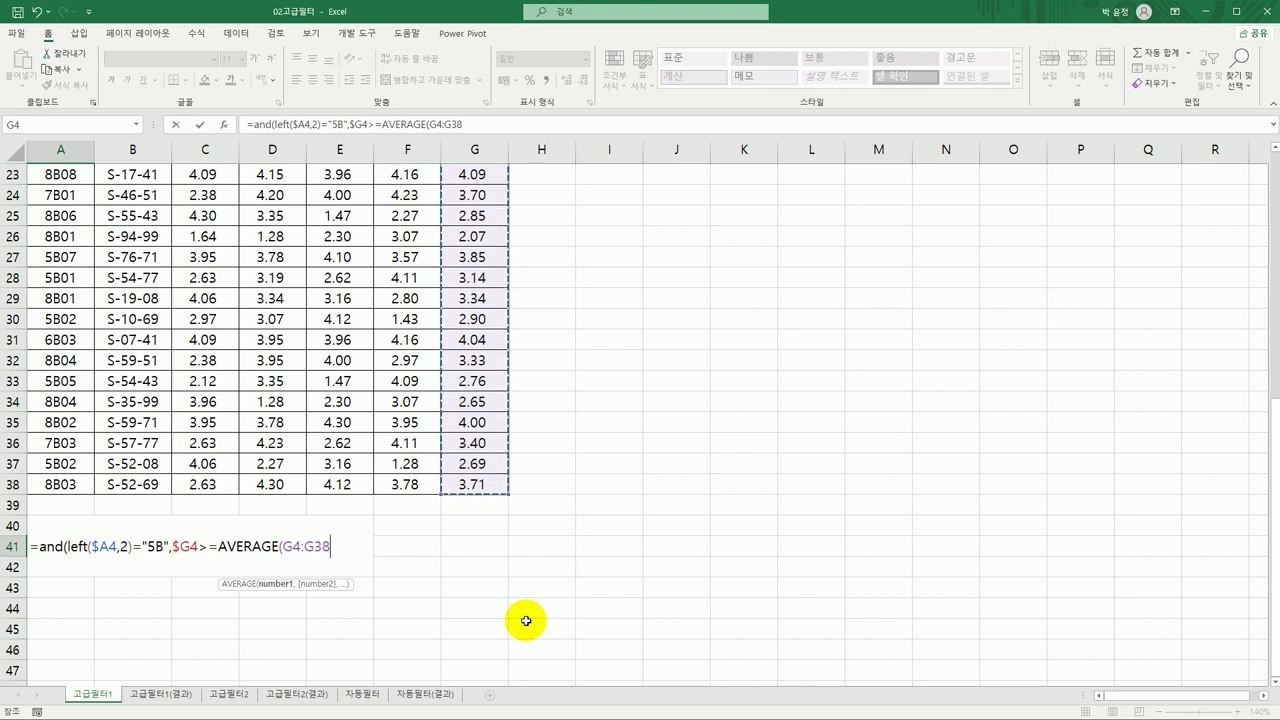
pyautogui.press('F4')
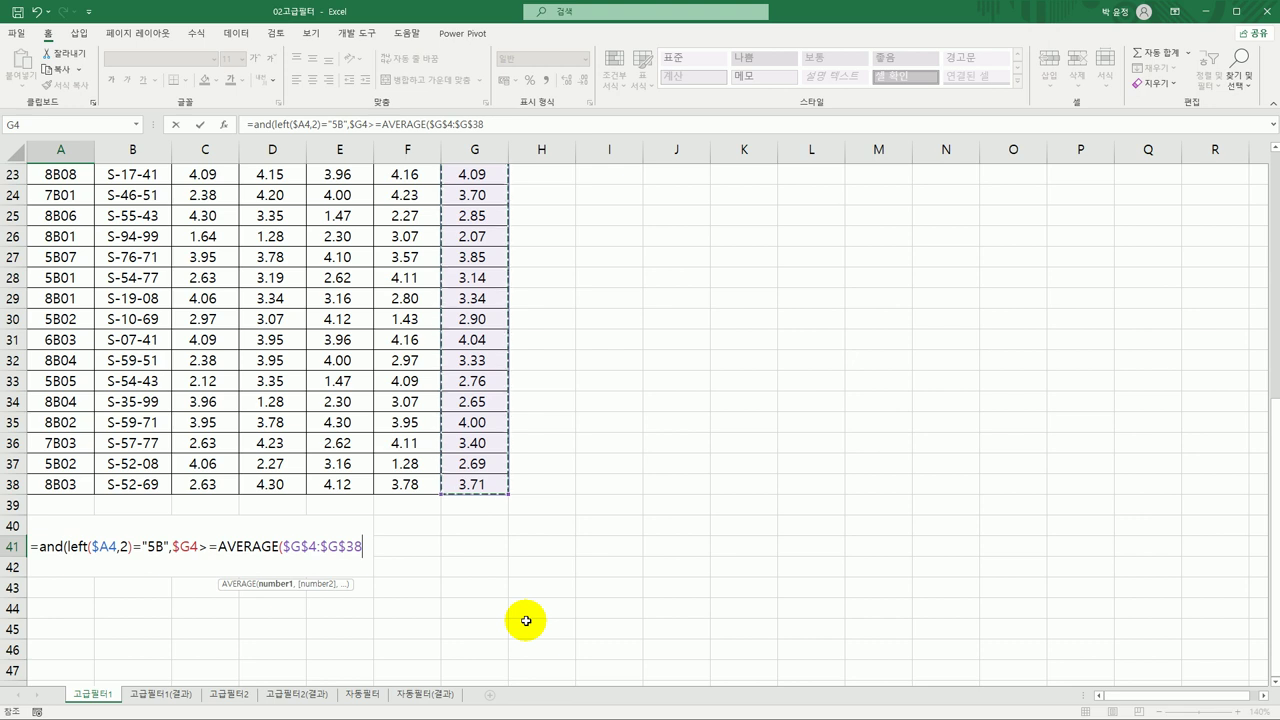
pyautogui.write(')')
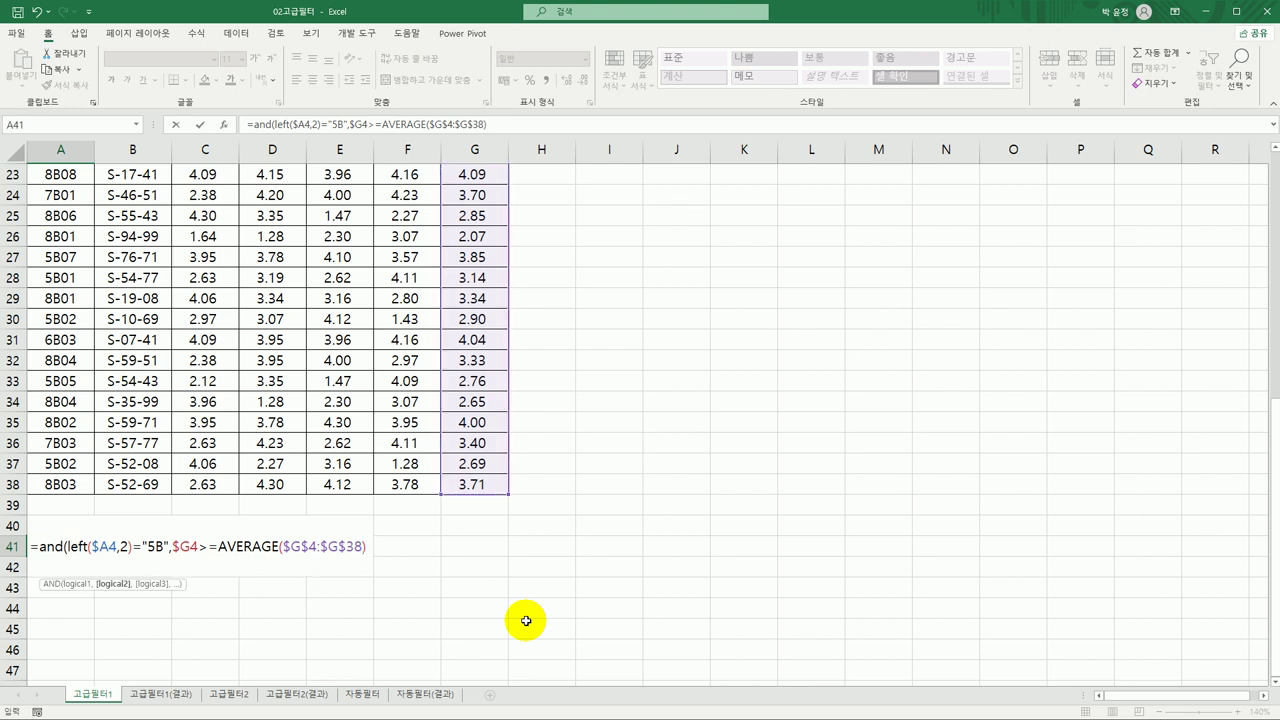
pyautogui.write(')')
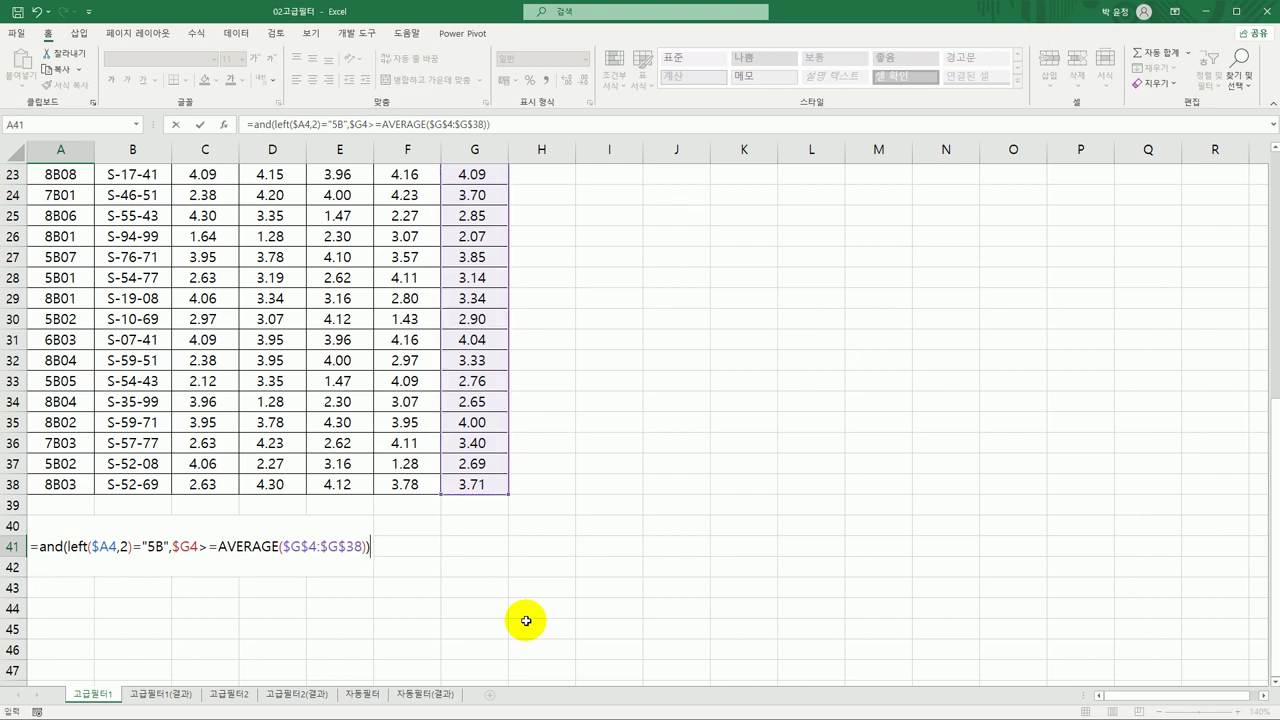
pyautogui.press('Return')
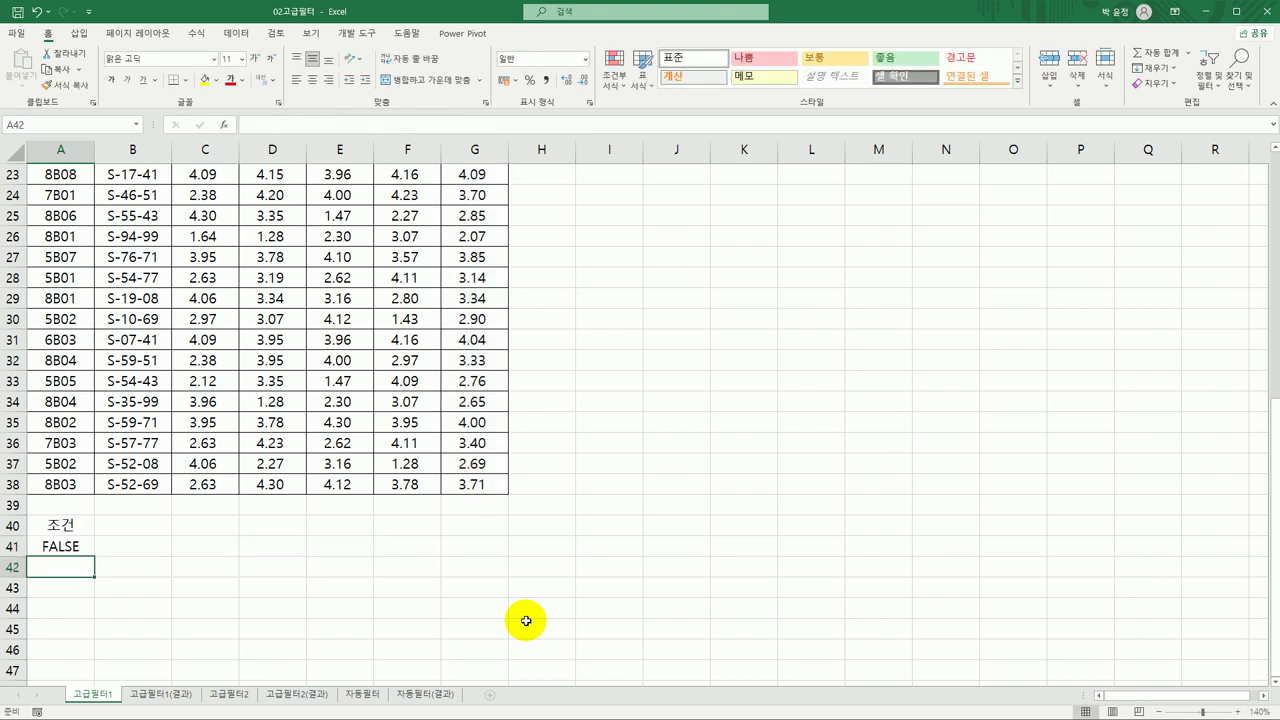
pyautogui.click(82, 545)
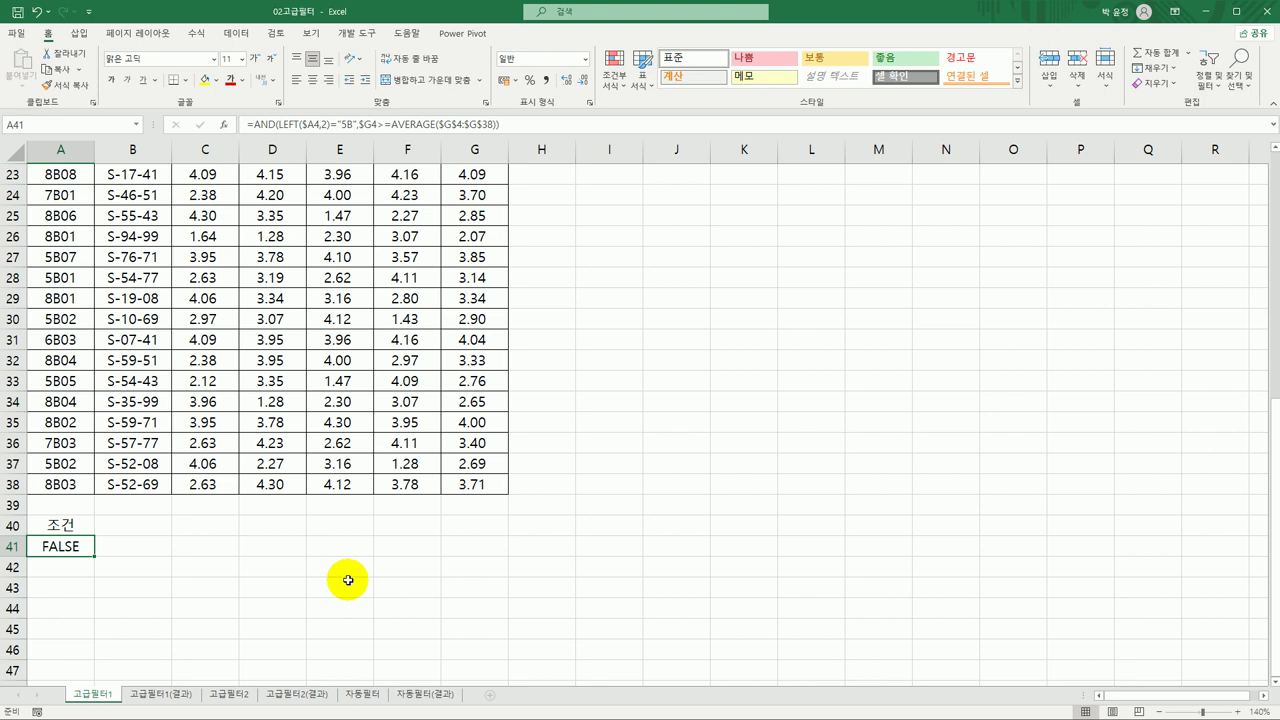
# Open the Advanced Filter settings for the table with list range $A$3:$G$38, starting from a cell inside the table
pyautogui.scroll(7, 586, 491)
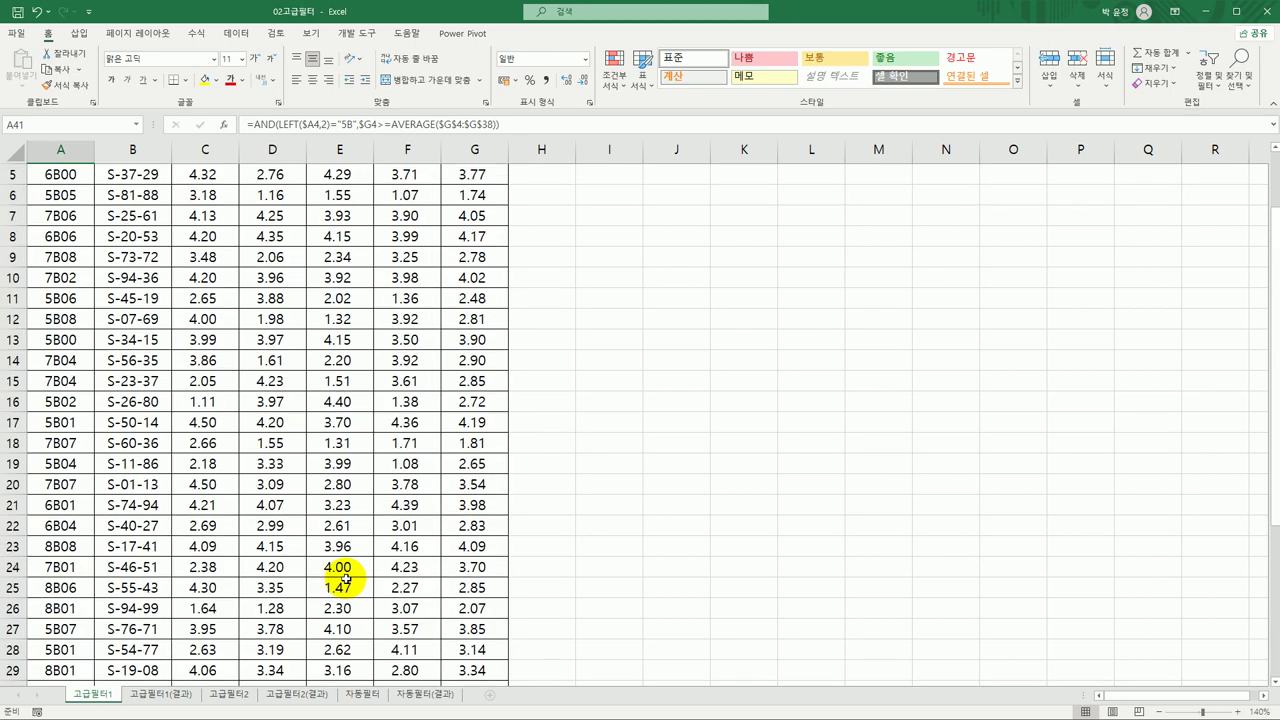
pyautogui.click(178, 279)
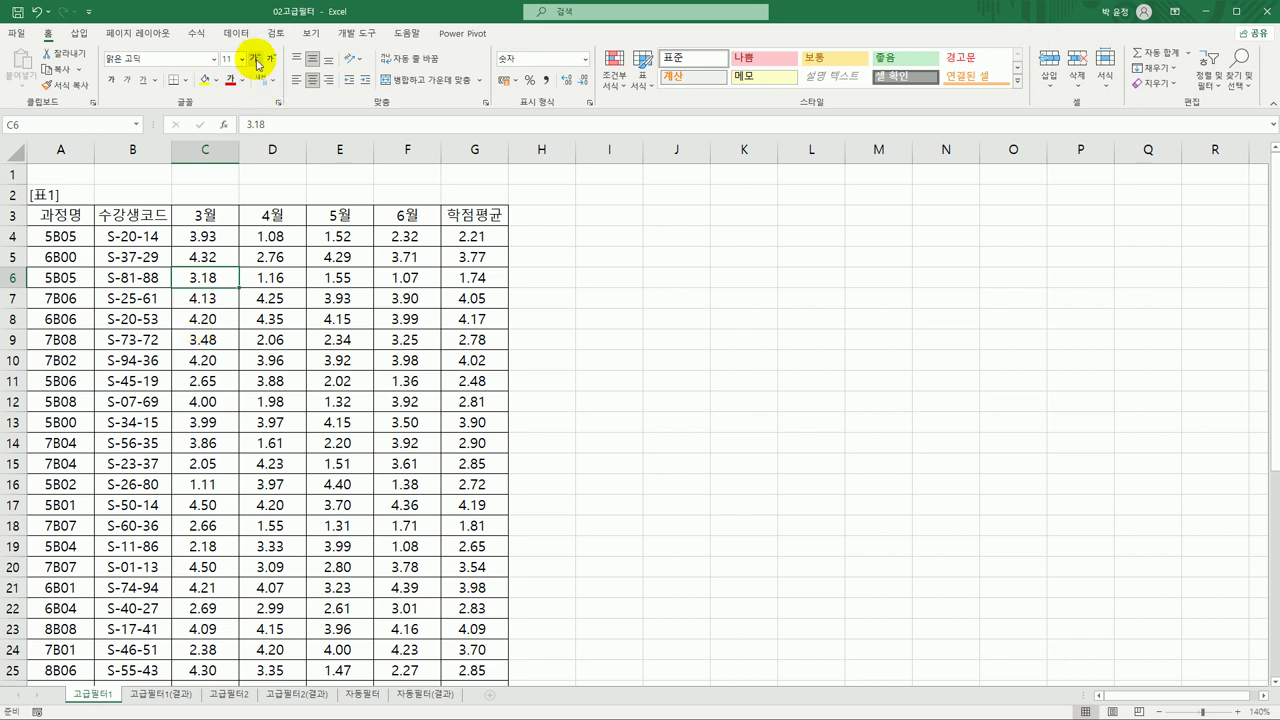
pyautogui.click(236, 33)
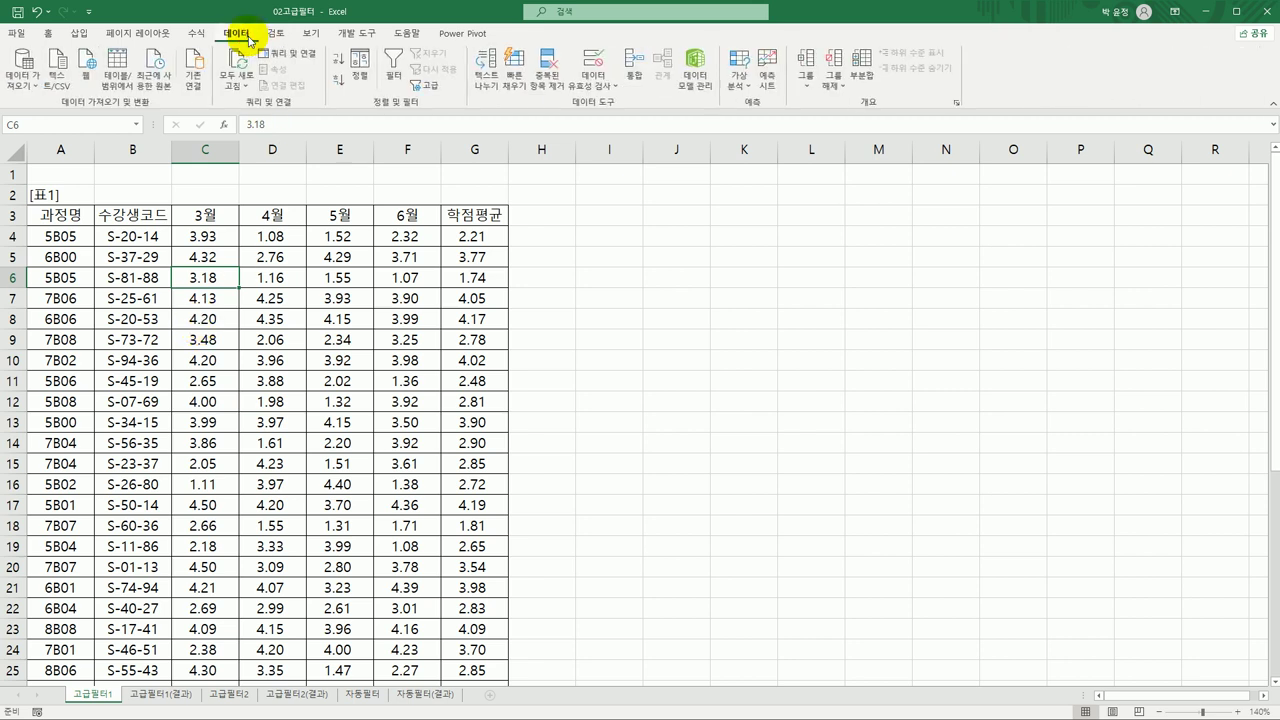
pyautogui.click(420, 90)
pyautogui.moveTo(637, 84); pyautogui.dragTo(613, 230)
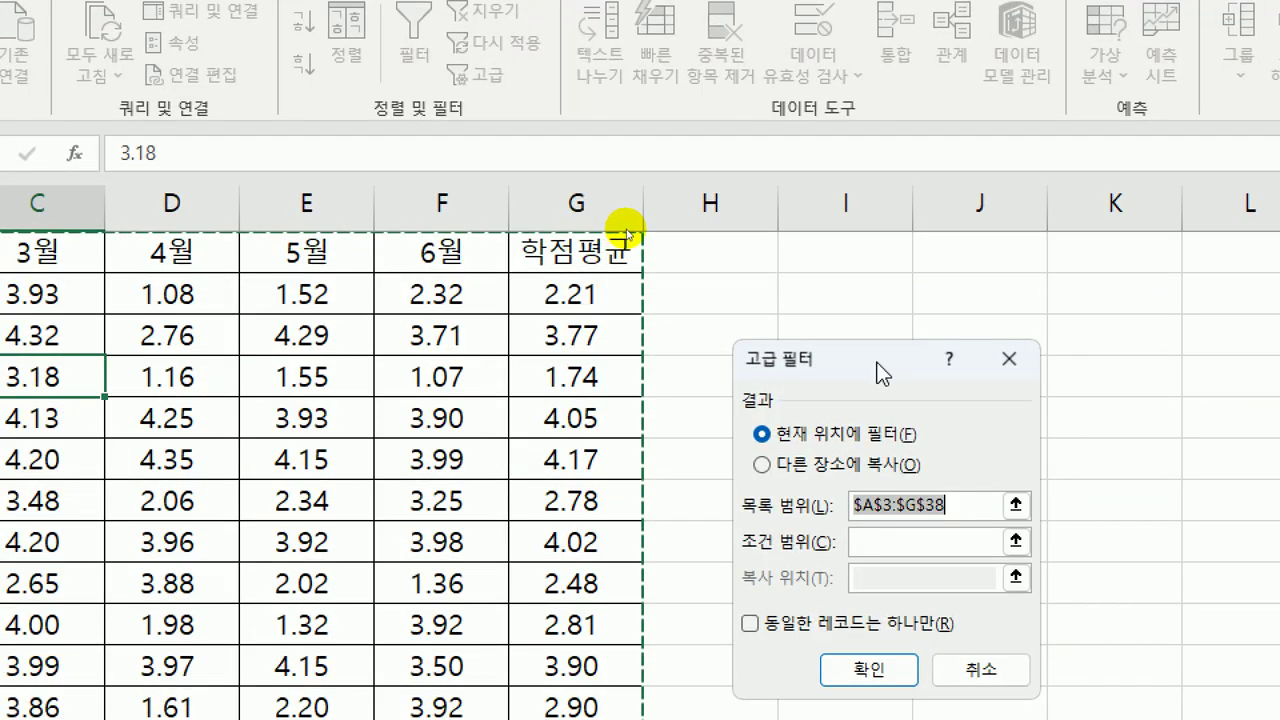
pyautogui.moveTo(880, 372); pyautogui.dragTo(786, 242)
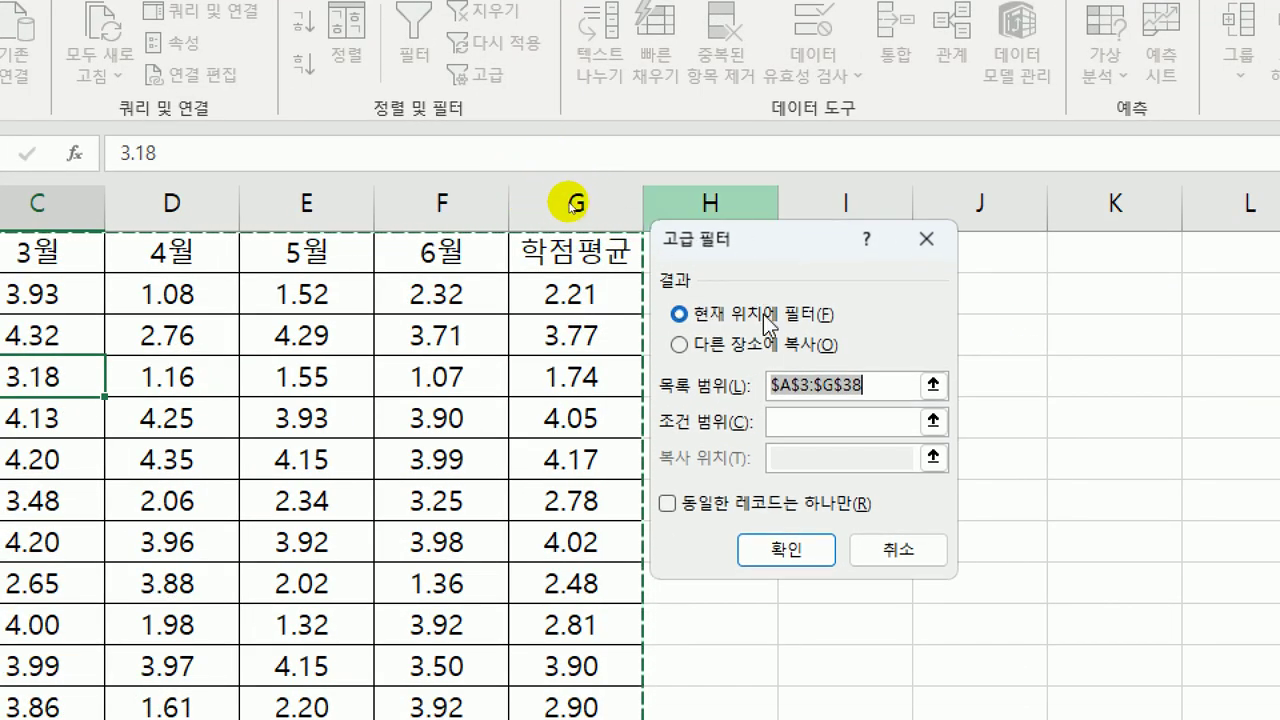
# Set the filter's criteria range to the 조건 heading and its formula, $A$40:$A$41
pyautogui.click(820, 422)
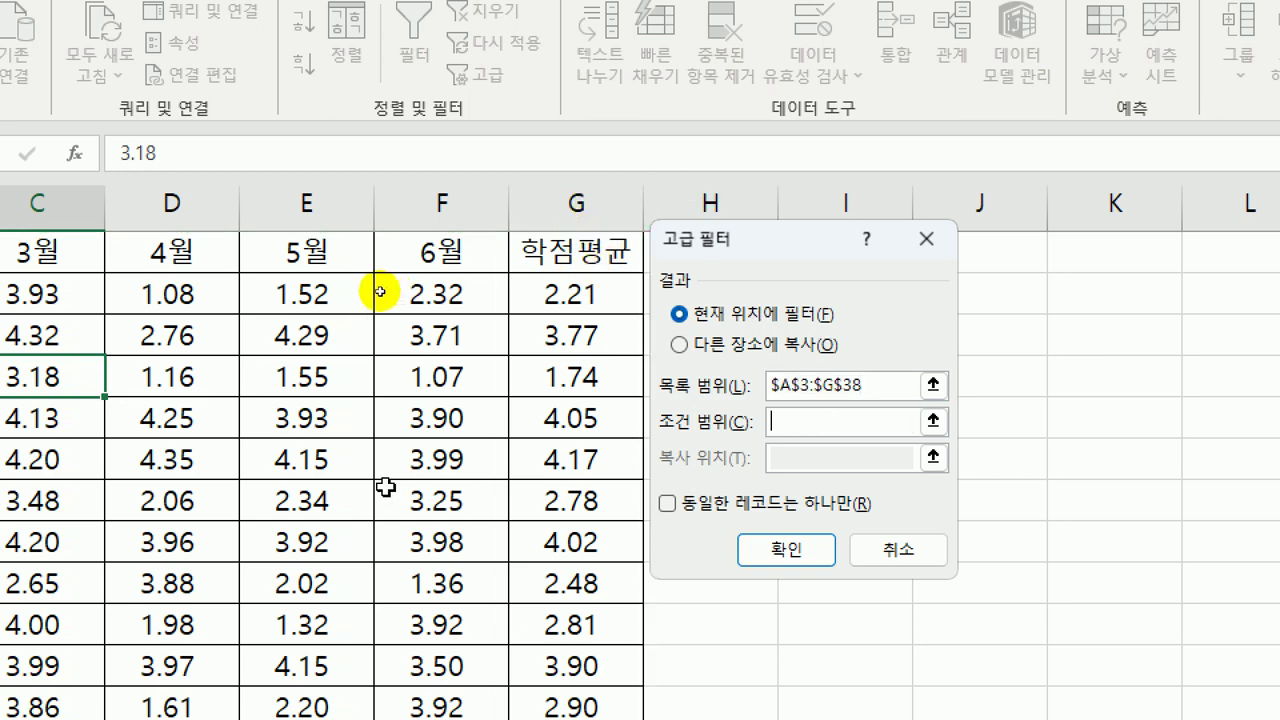
pyautogui.moveTo(815, 249); pyautogui.dragTo(574, 253)
pyautogui.scroll(-2, 336, 360)
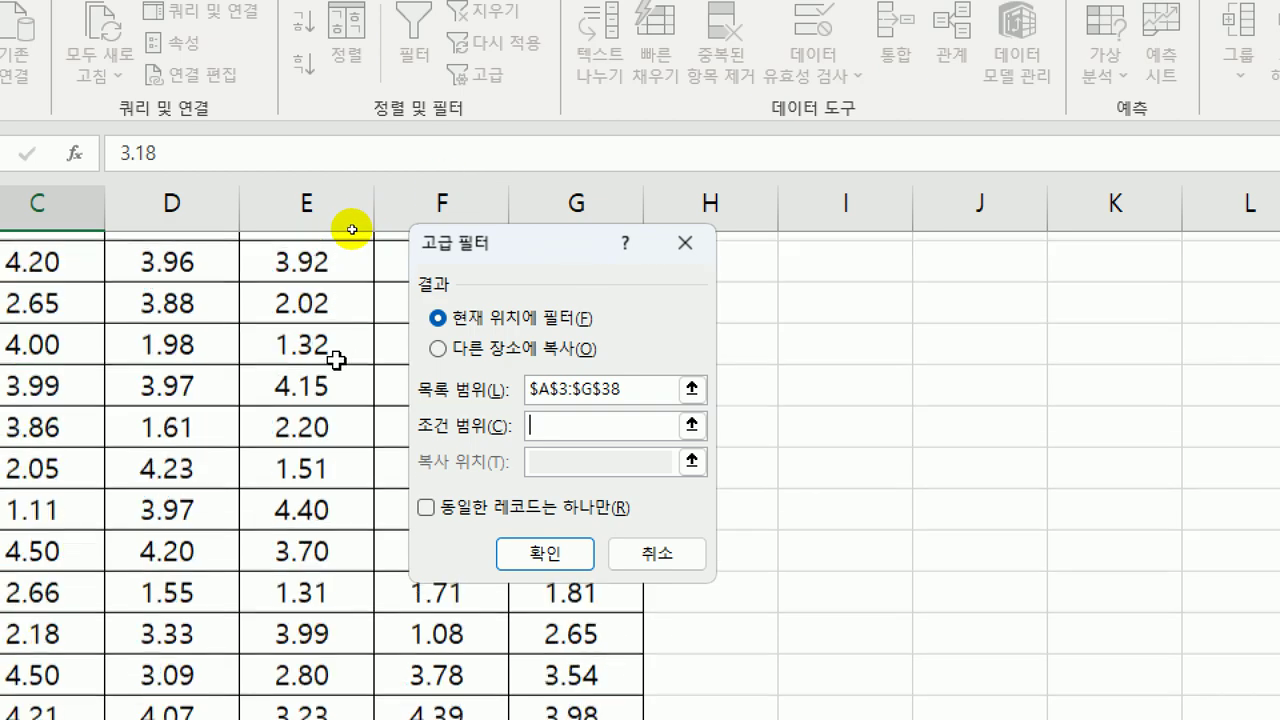
pyautogui.scroll(-7, 336, 360)
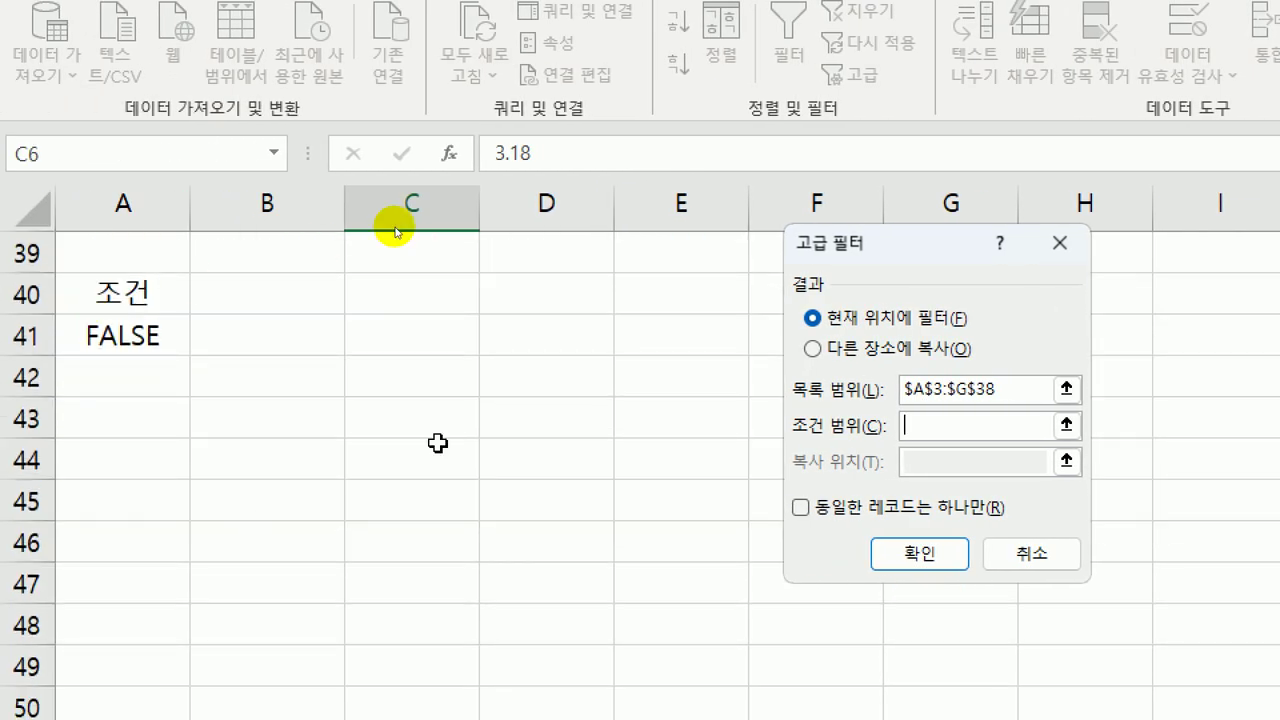
pyautogui.moveTo(934, 249); pyautogui.dragTo(635, 159)
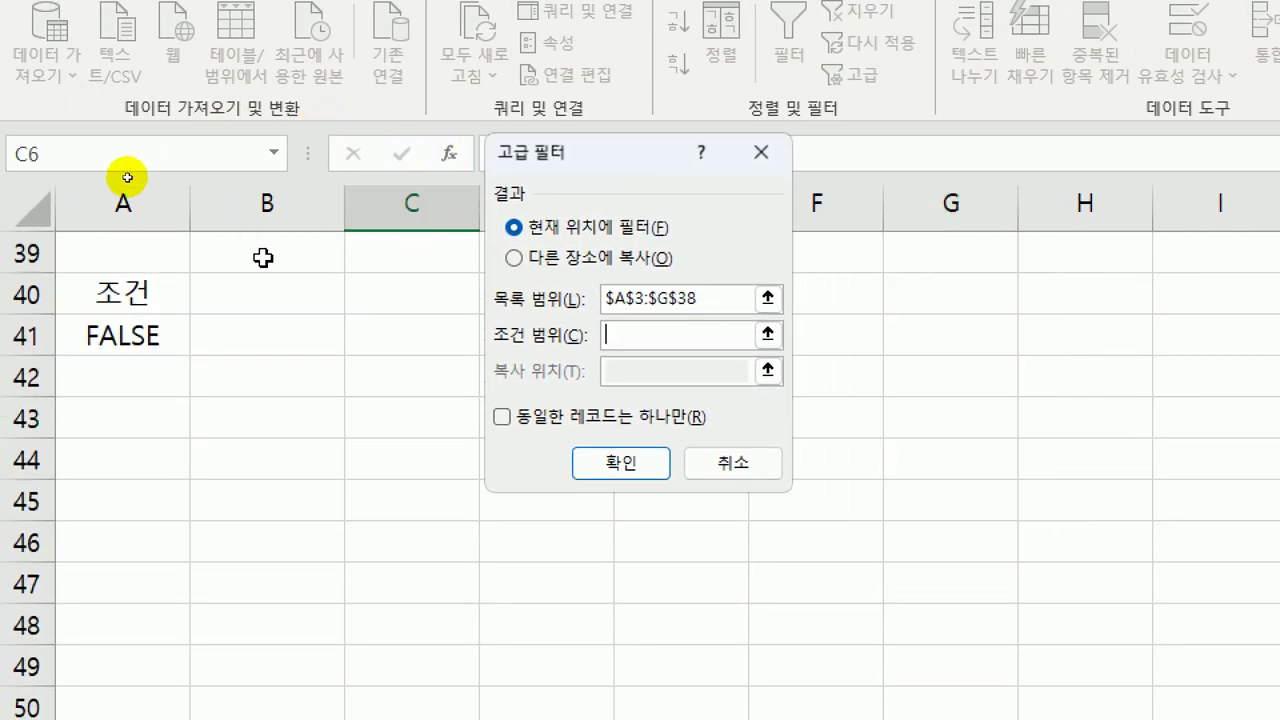
pyautogui.moveTo(104, 292); pyautogui.dragTo(117, 333)
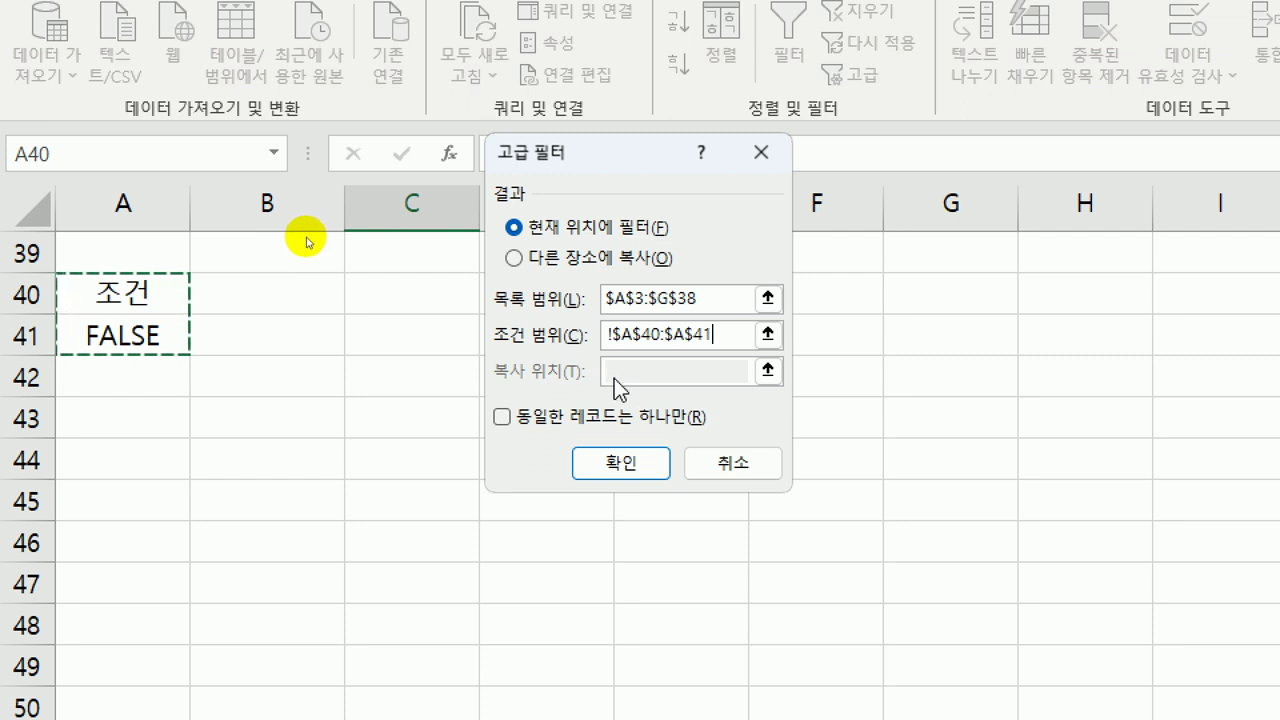
# Choose to copy the results to another location, set the destination to cell A43 and run the filter
pyautogui.click(560, 260)
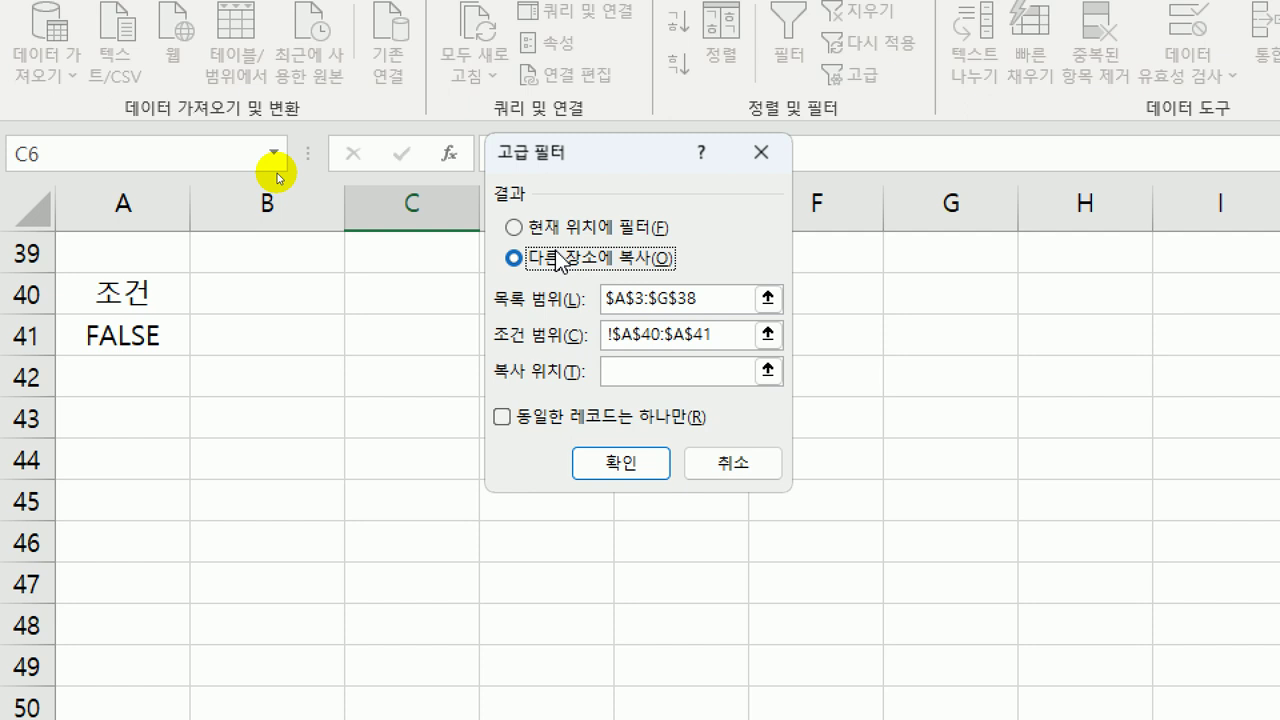
pyautogui.click(628, 374)
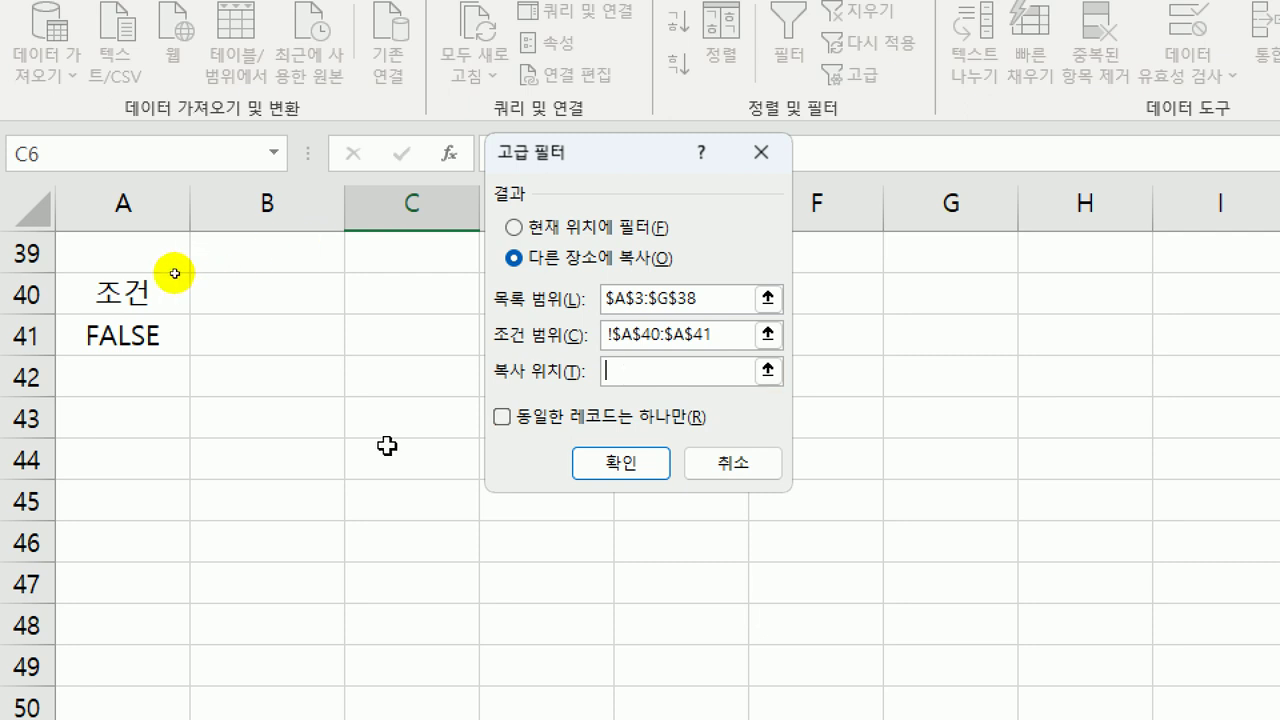
pyautogui.click(134, 430)
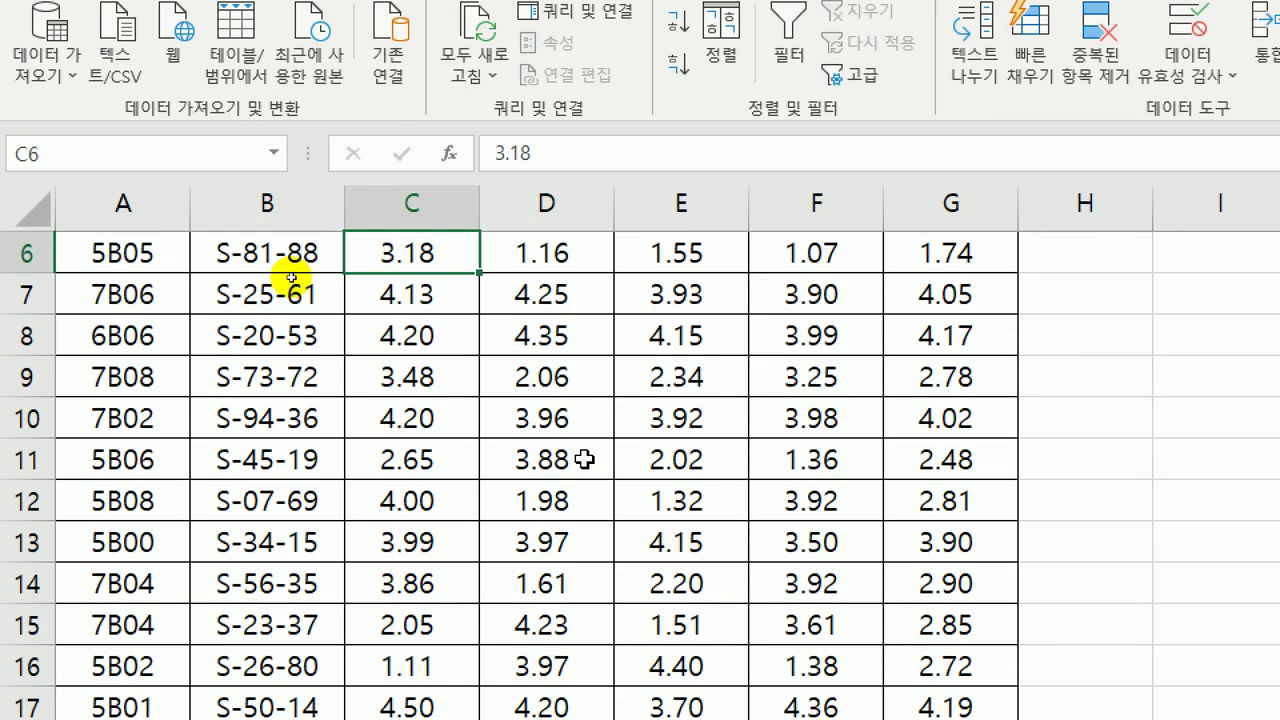
pyautogui.scroll(-15, 586, 457)
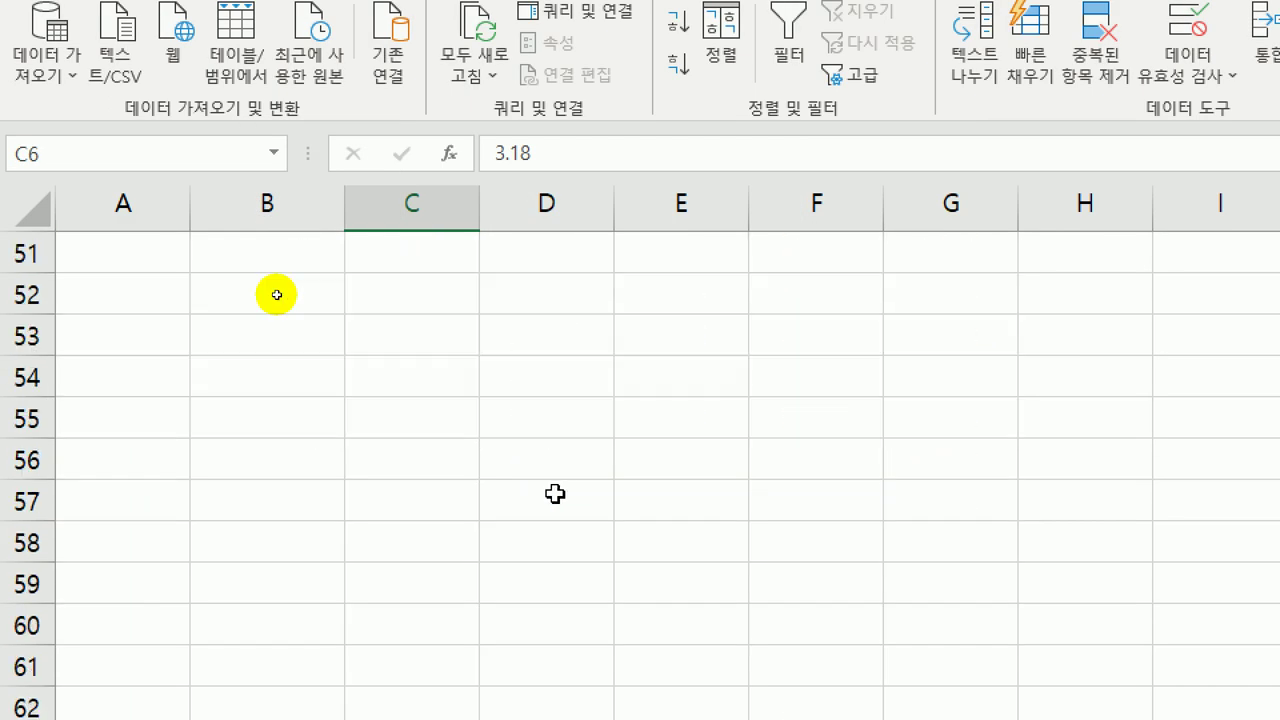
pyautogui.scroll(3, 555, 493)
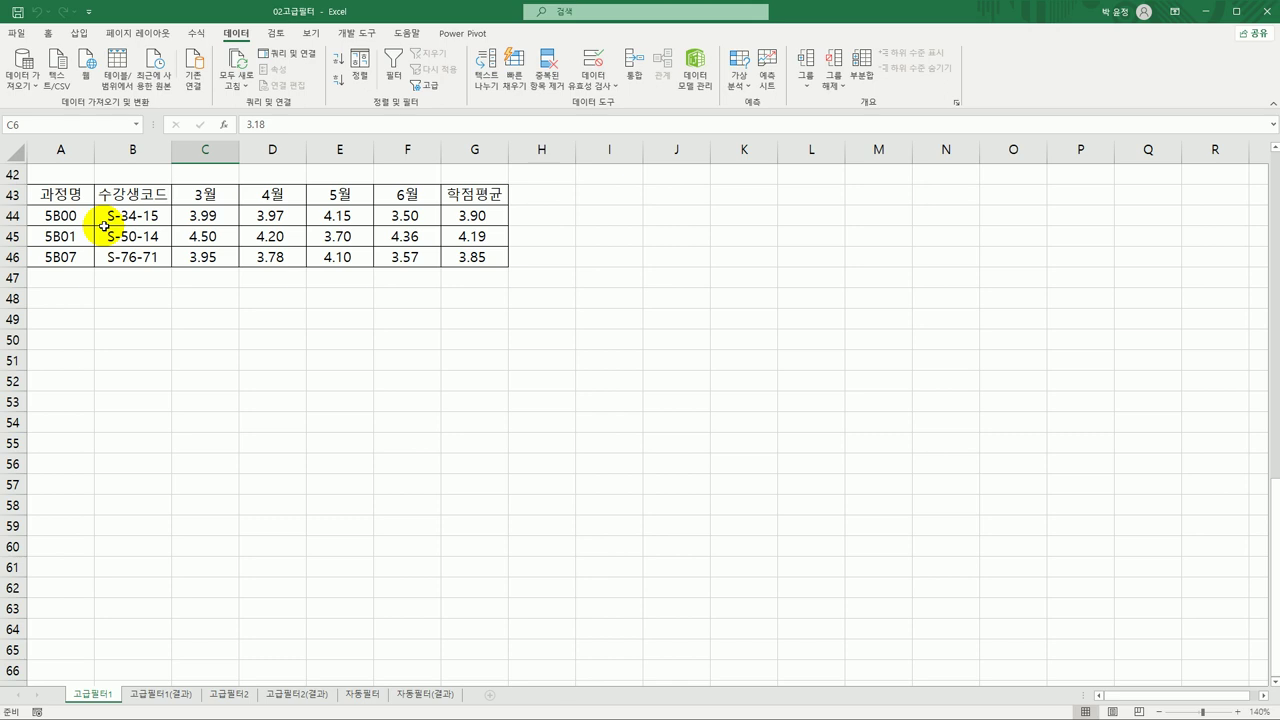
# Compare the extracted records below the criteria with those on the 고급필터1(결과) sheet
pyautogui.scroll(6, 104, 226)
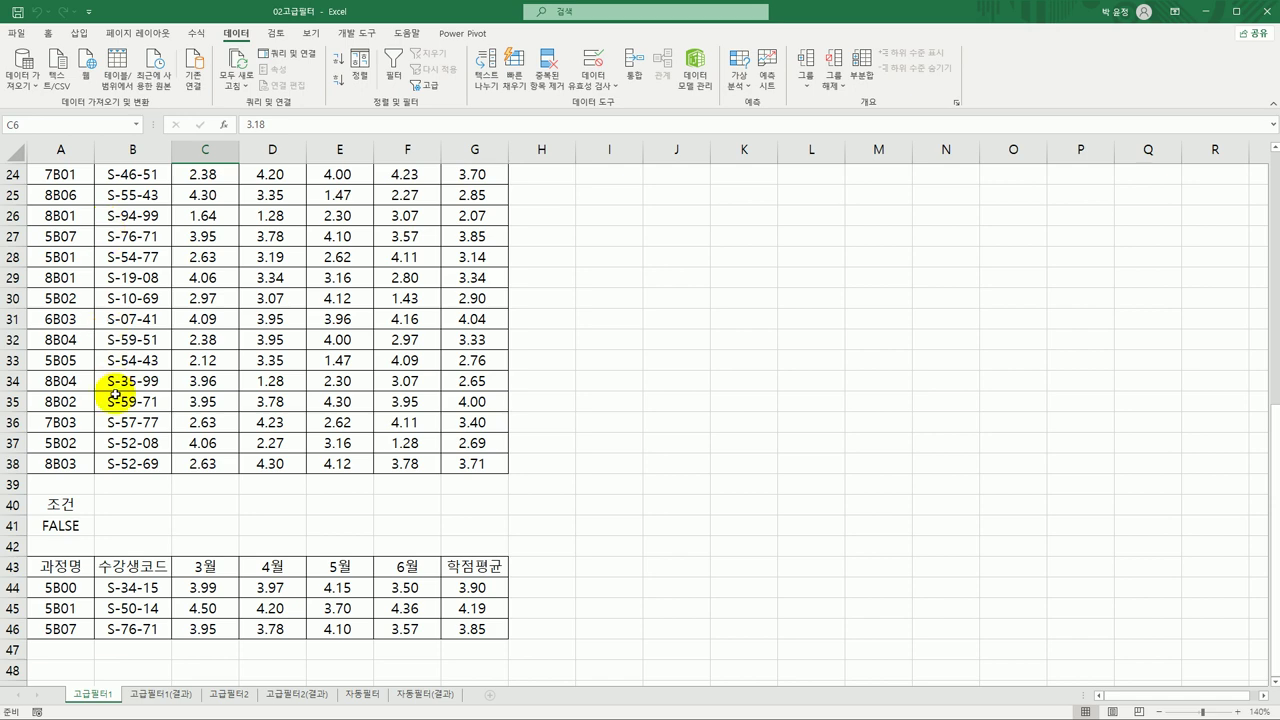
pyautogui.click(161, 693)
pyautogui.scroll(-9, 169, 668)
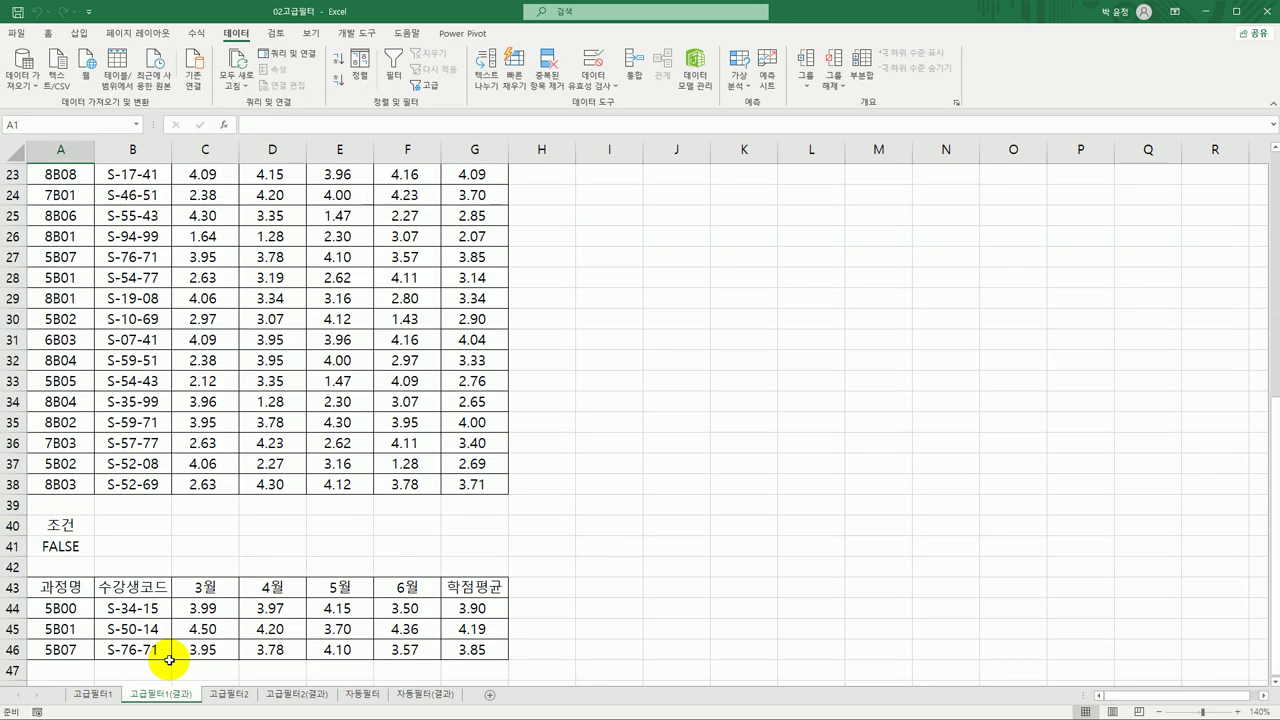
pyautogui.click(115, 694)
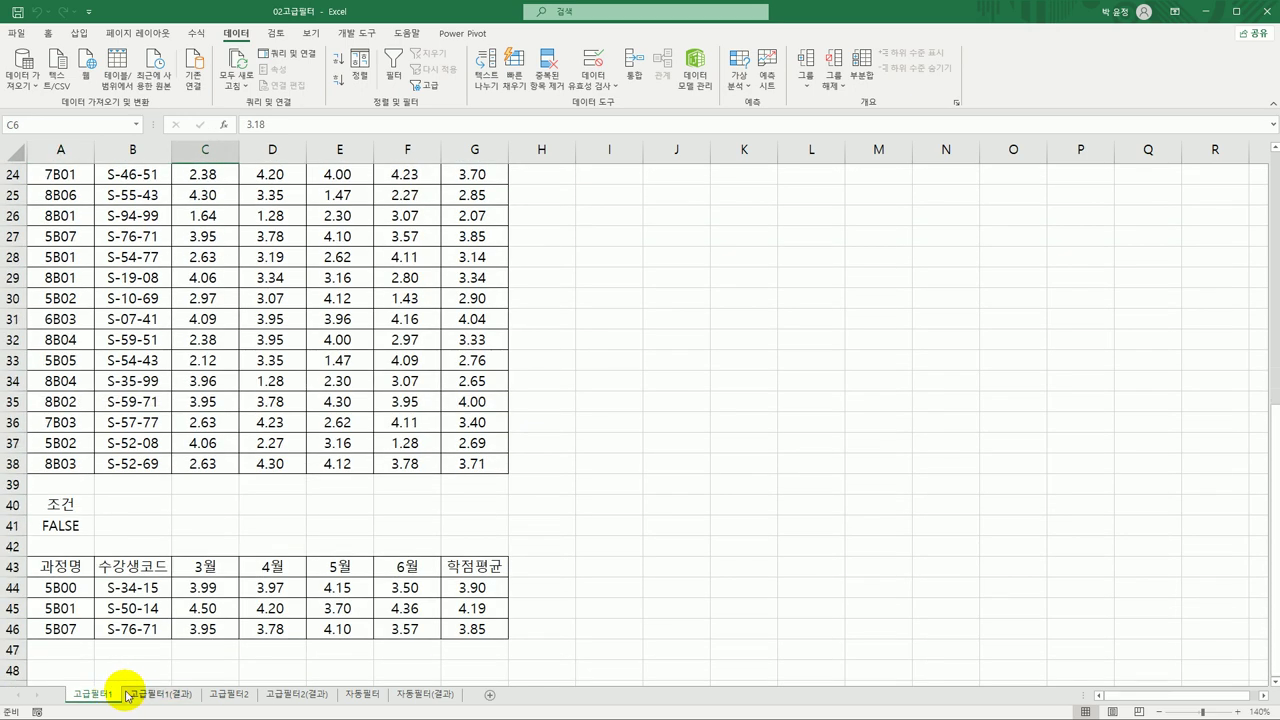
pyautogui.click(140, 694)
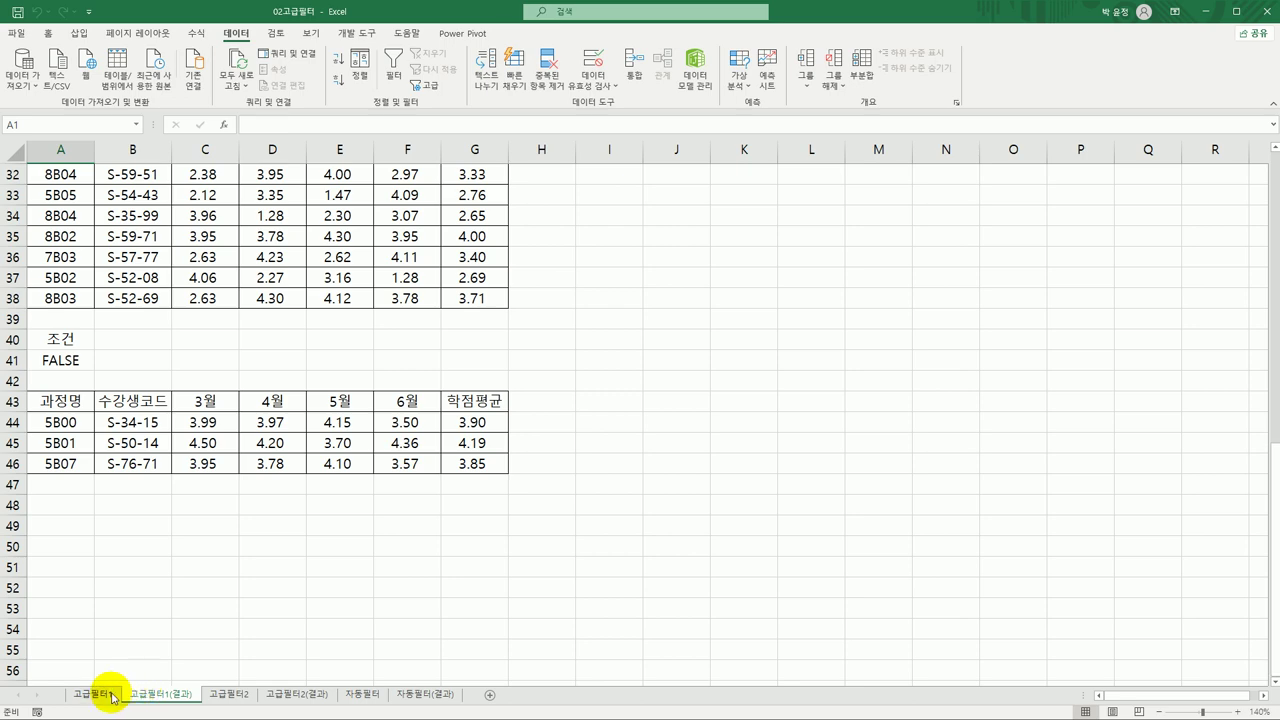
pyautogui.click(113, 696)
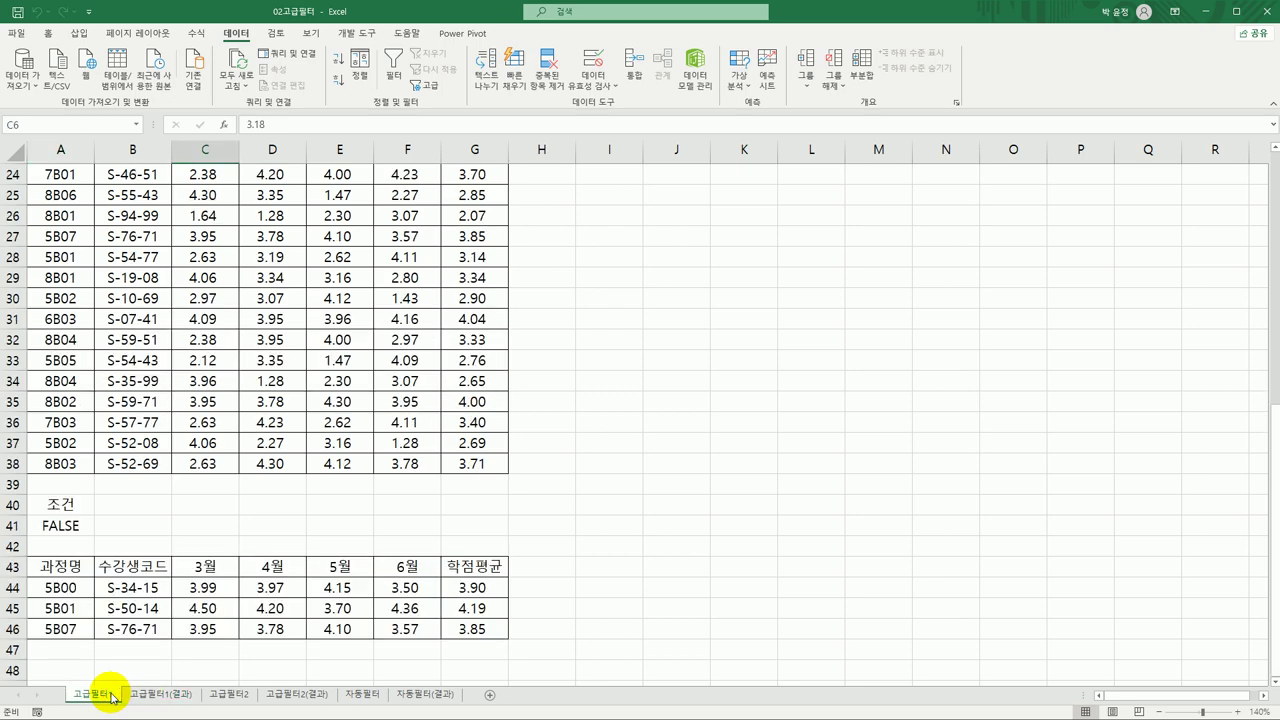
# Switch to the 고급필터2 sheet and autofit column C so the 생년월일 dates fit
pyautogui.click(222, 694)
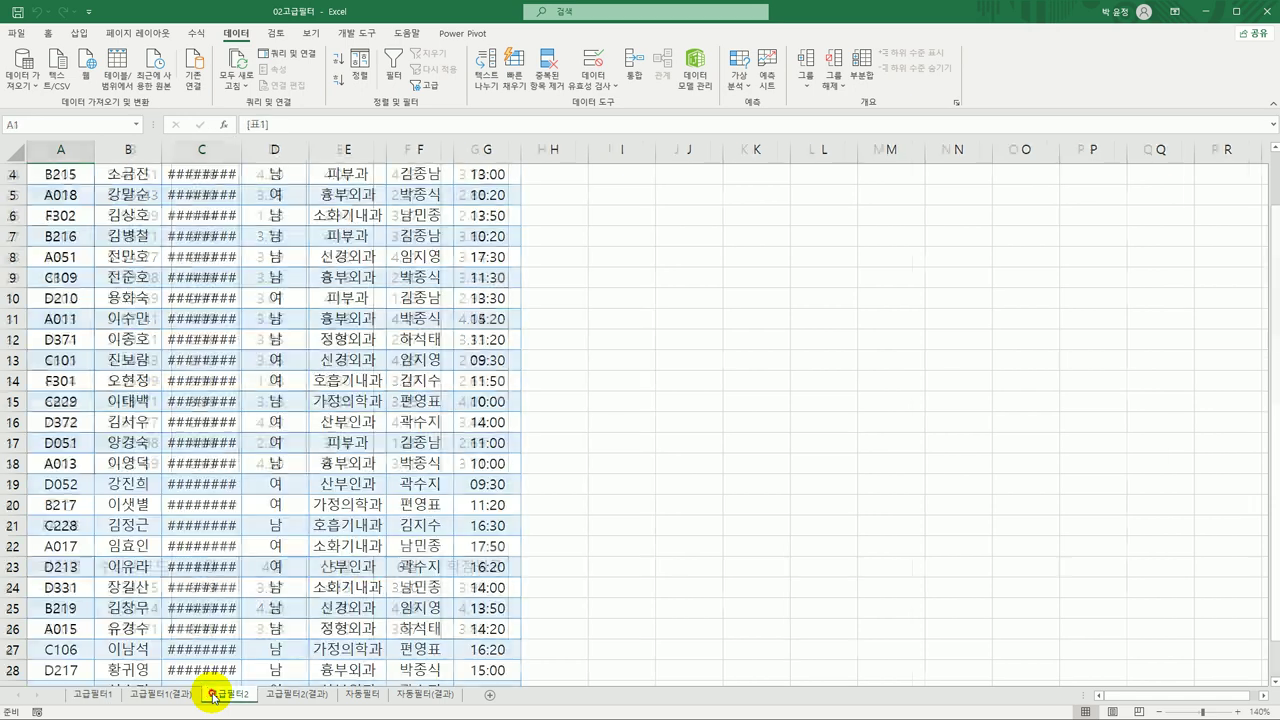
pyautogui.doubleClick(242, 150)
pyautogui.scroll(1, 253, 259)
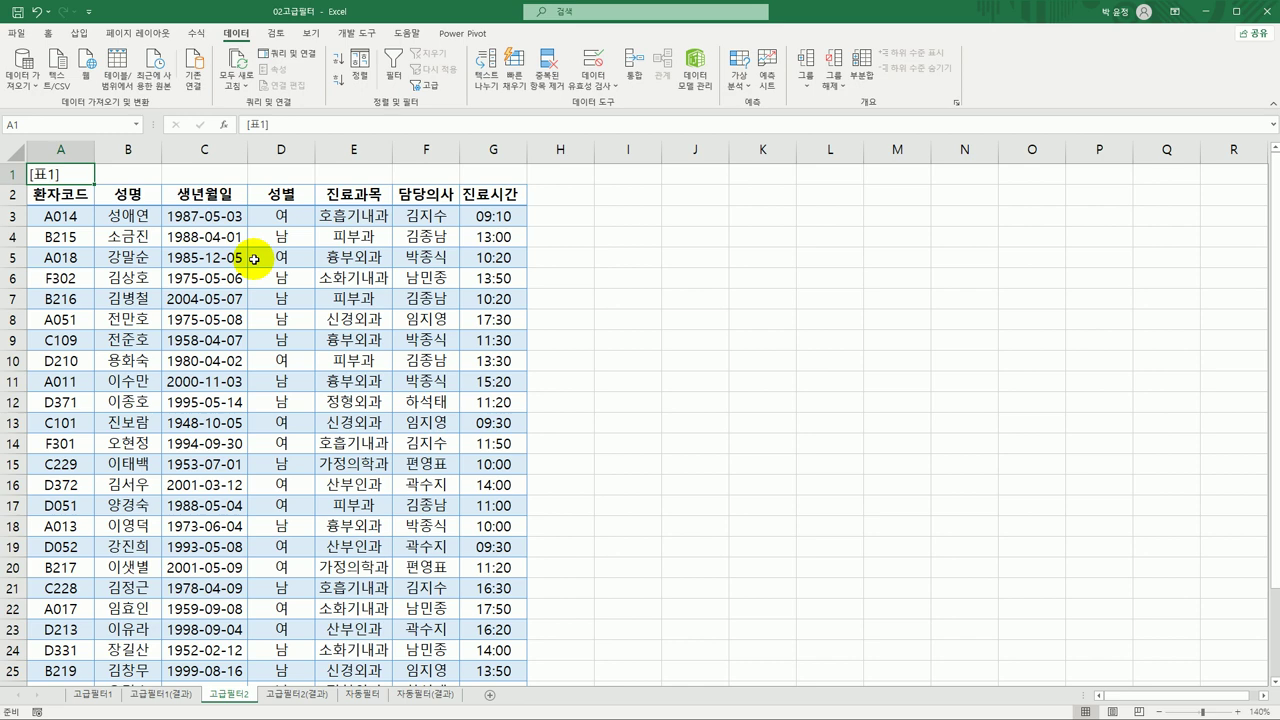
# Examine the extent of the 고급필터2 table, its 생년월일 and 진료시간 columns, and the 진료시간 values in G5 and G4
pyautogui.scroll(-6, 336, 252)
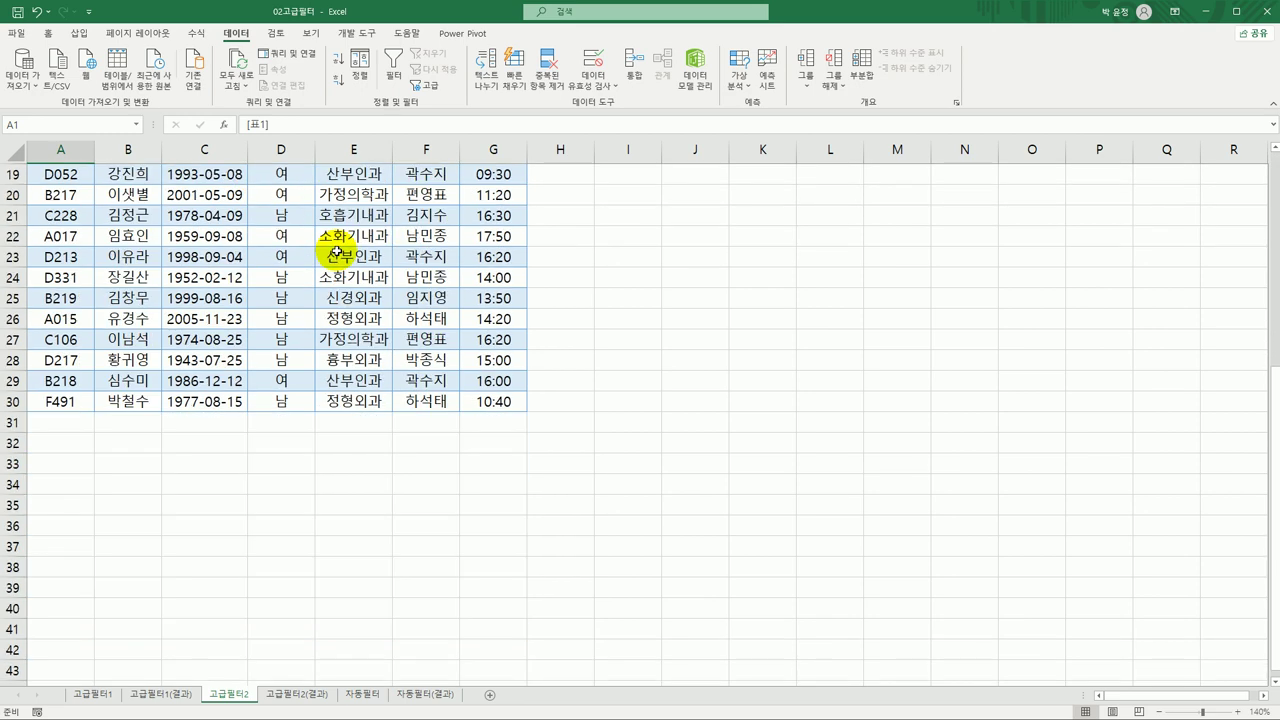
pyautogui.scroll(6, 336, 252)
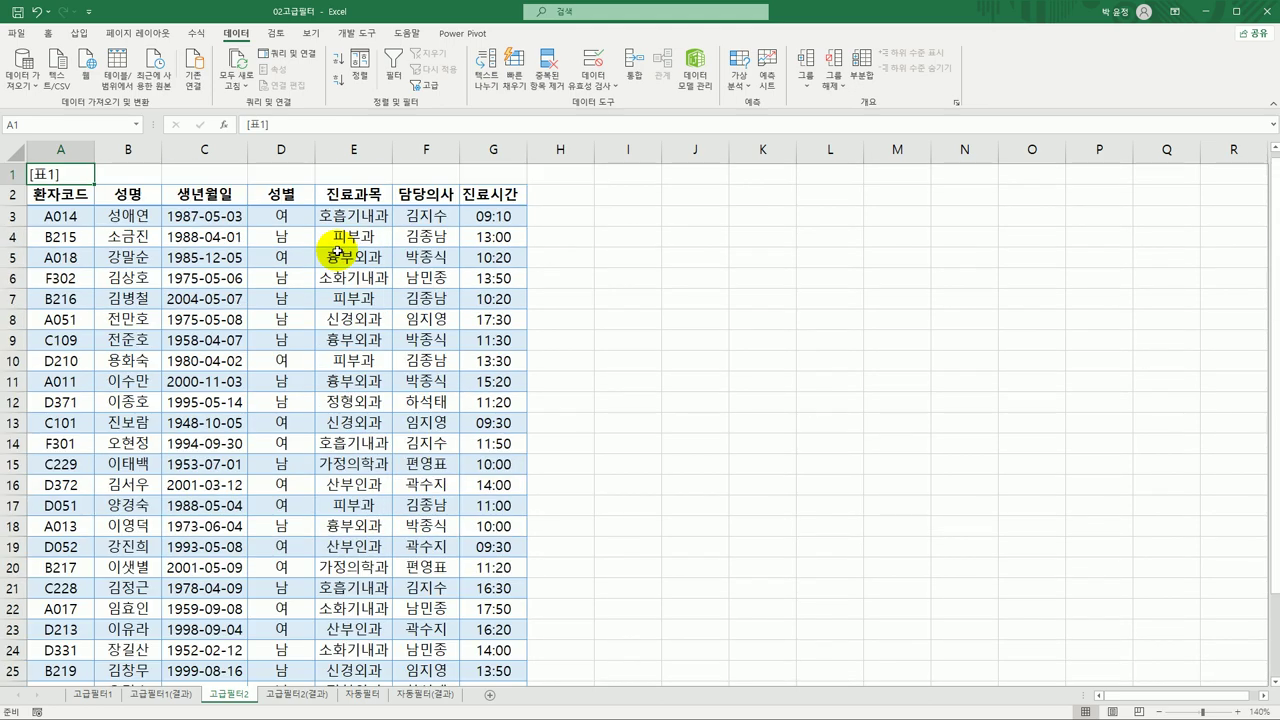
pyautogui.click(238, 197)
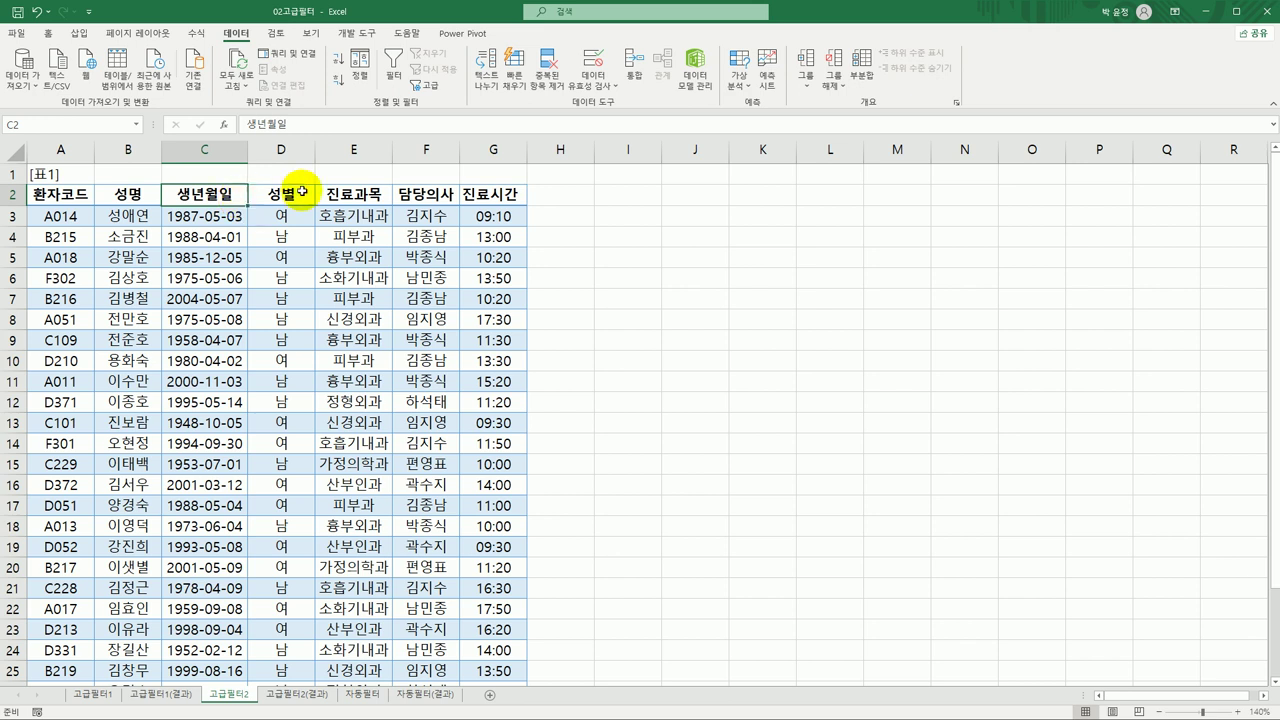
pyautogui.click(474, 199)
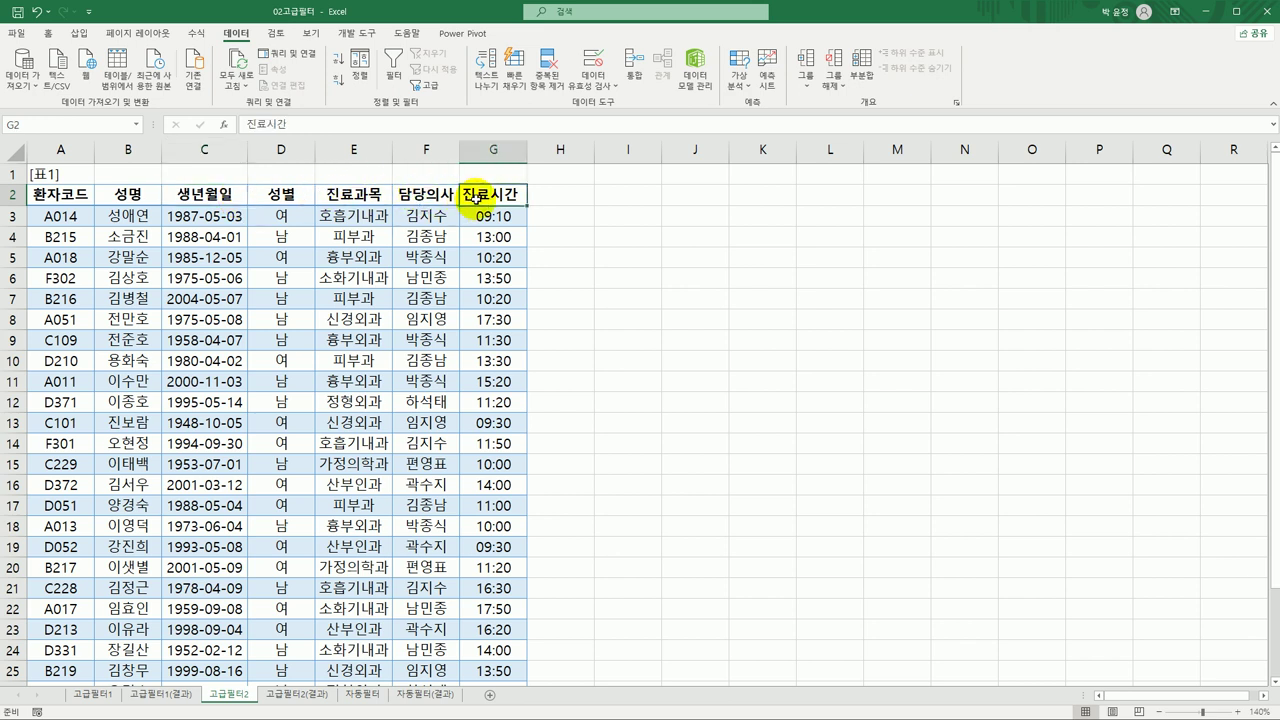
pyautogui.click(494, 256)
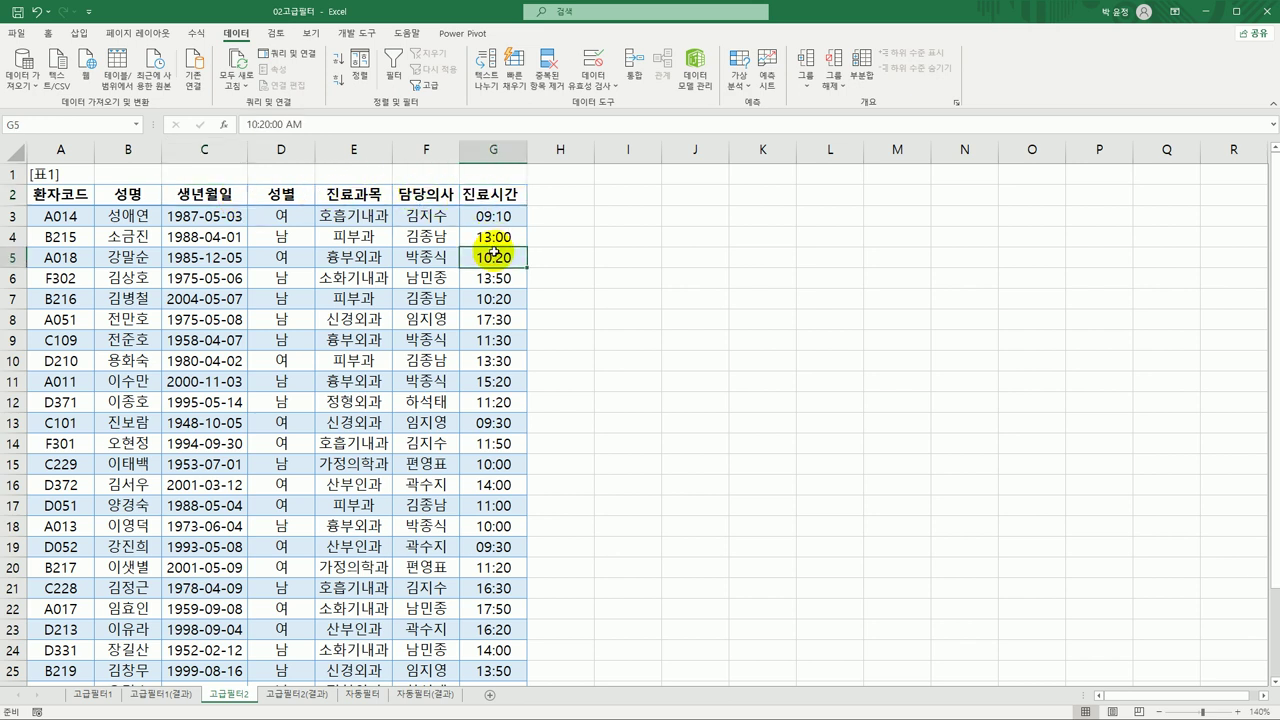
pyautogui.click(497, 229)
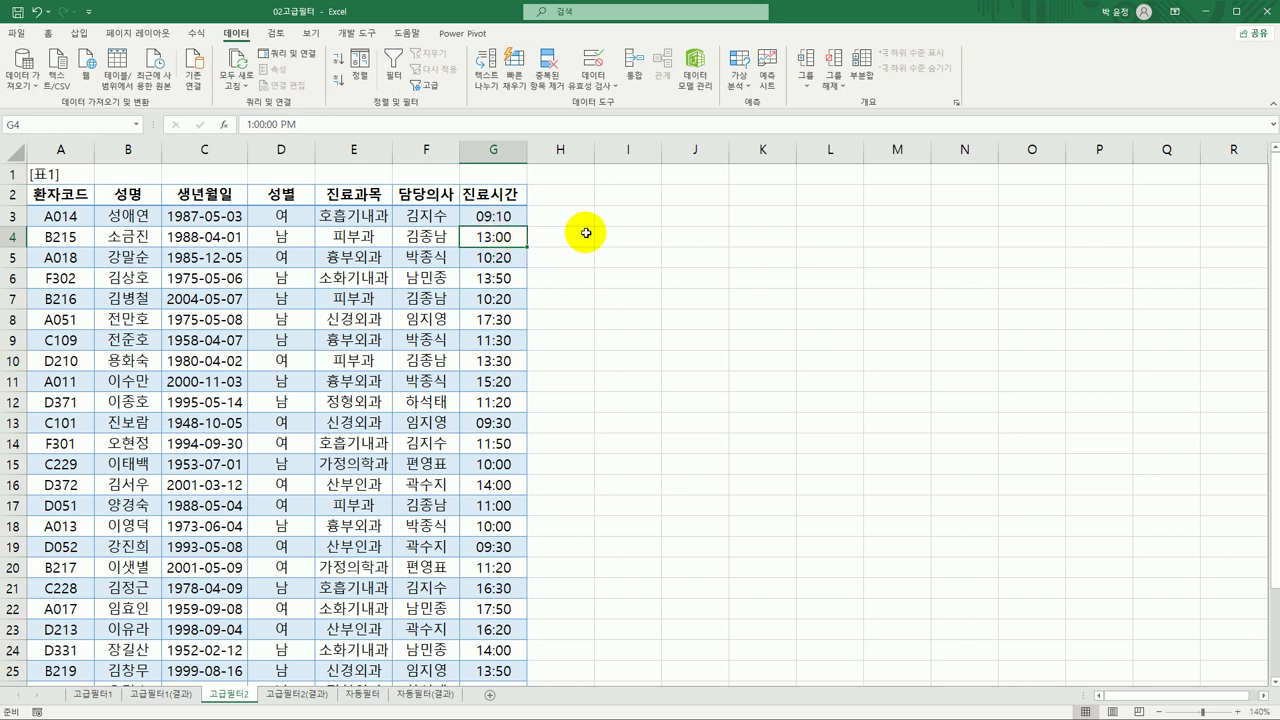
# Enter the criteria heading 조건 in cell I2, beside the patient table
pyautogui.click(646, 239)
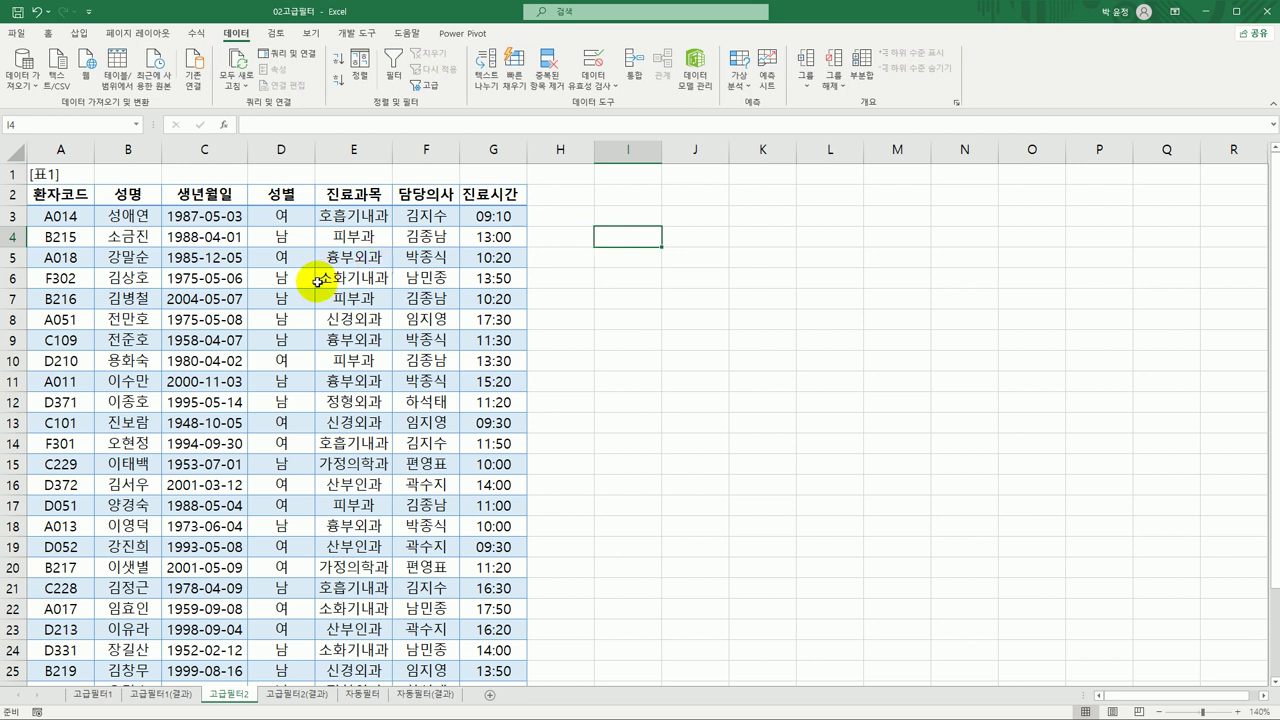
pyautogui.click(624, 197)
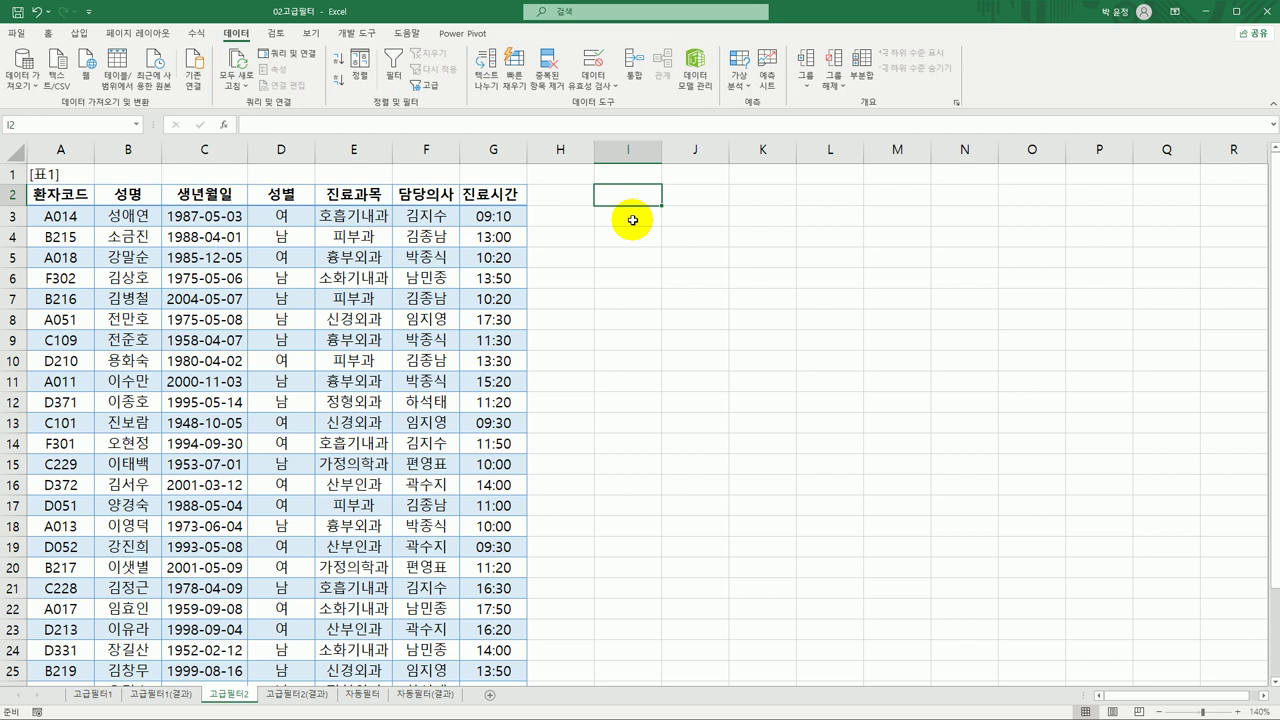
pyautogui.write('an')
pyautogui.press('BackSpace')
pyautogui.press('BackSpace')
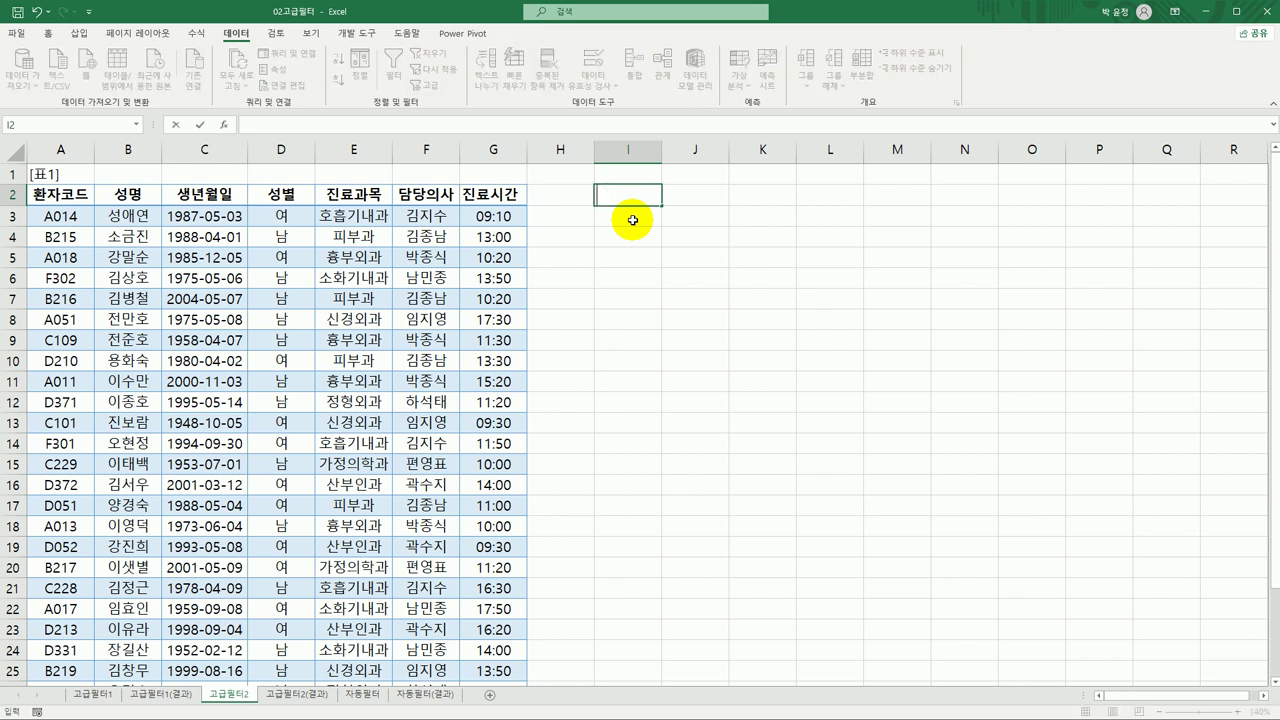
pyautogui.write('조건')
pyautogui.press('Return')
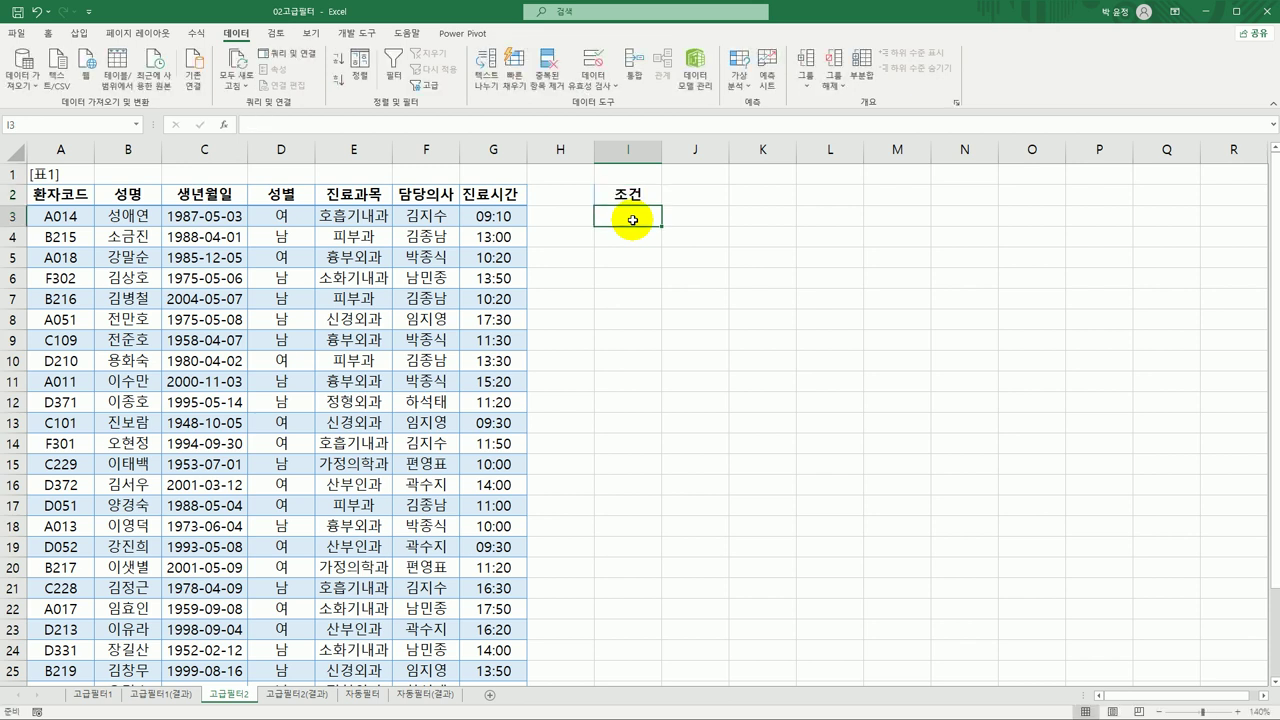
# Begin an AND formula in cell I3 with YEAR(C3)>=1987 as its first condition
pyautogui.write('=')
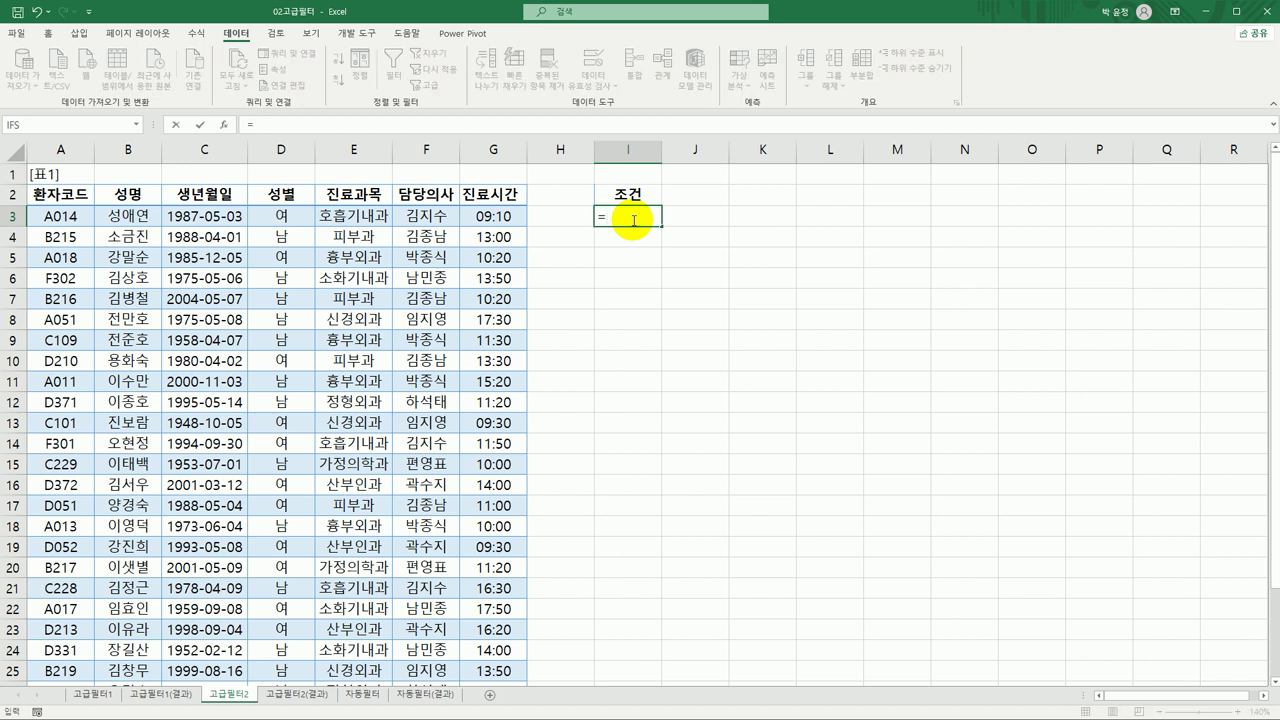
pyautogui.write('an')
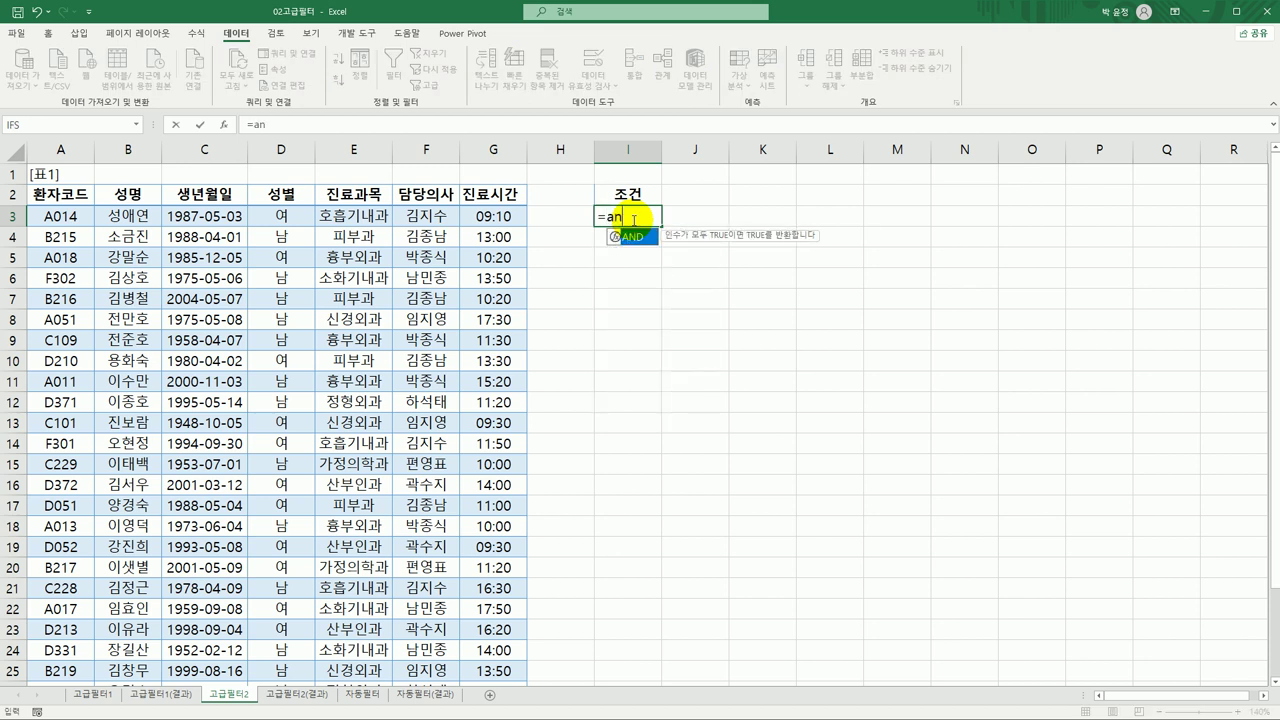
pyautogui.write('d(')
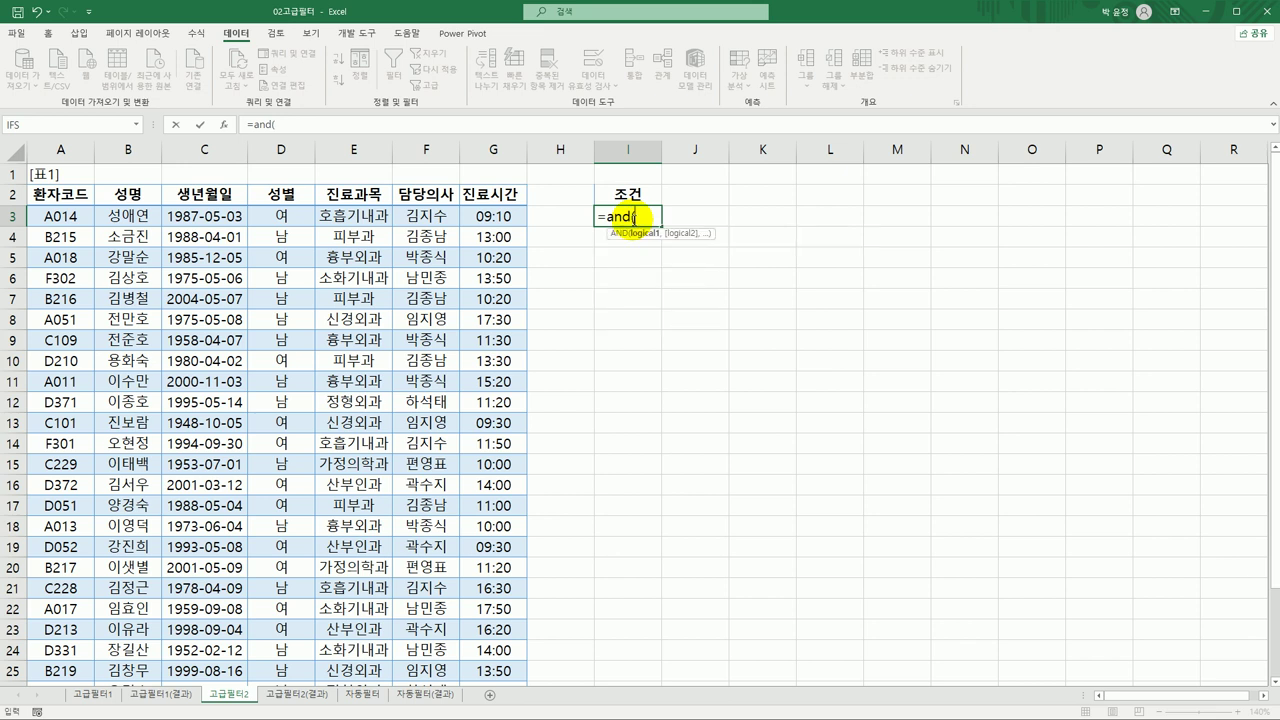
pyautogui.write('y')
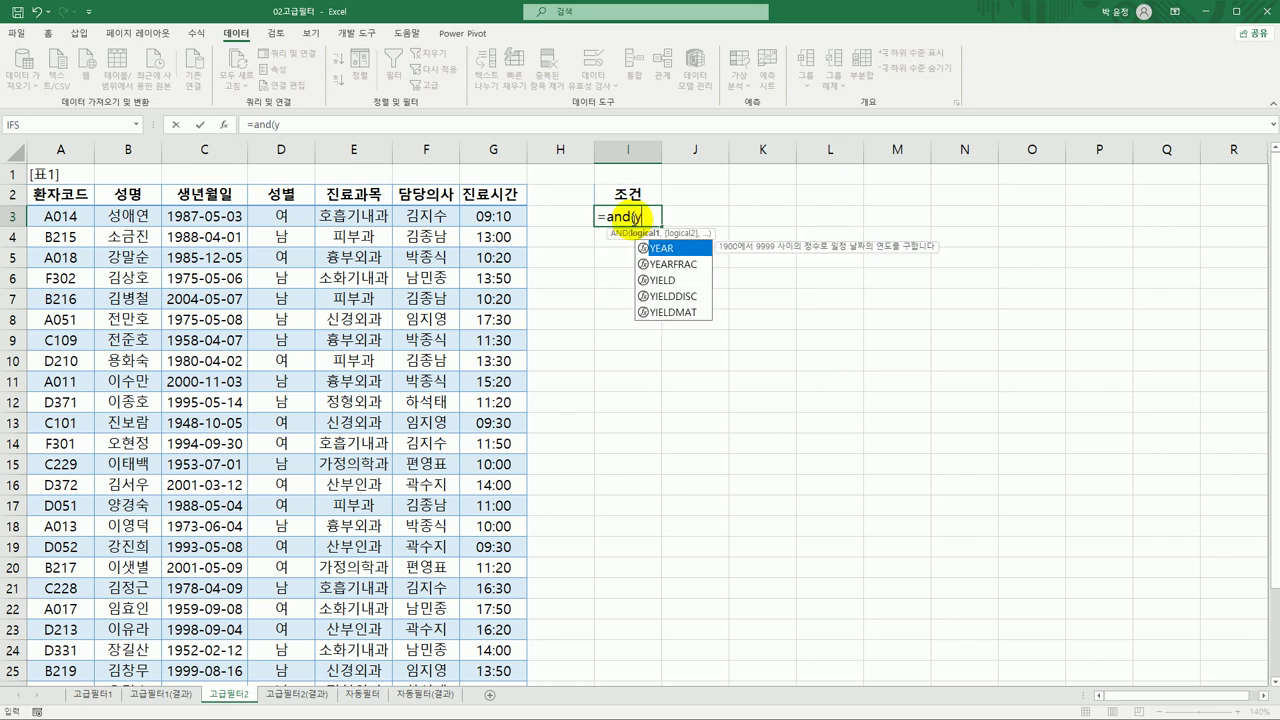
pyautogui.press('Tab')
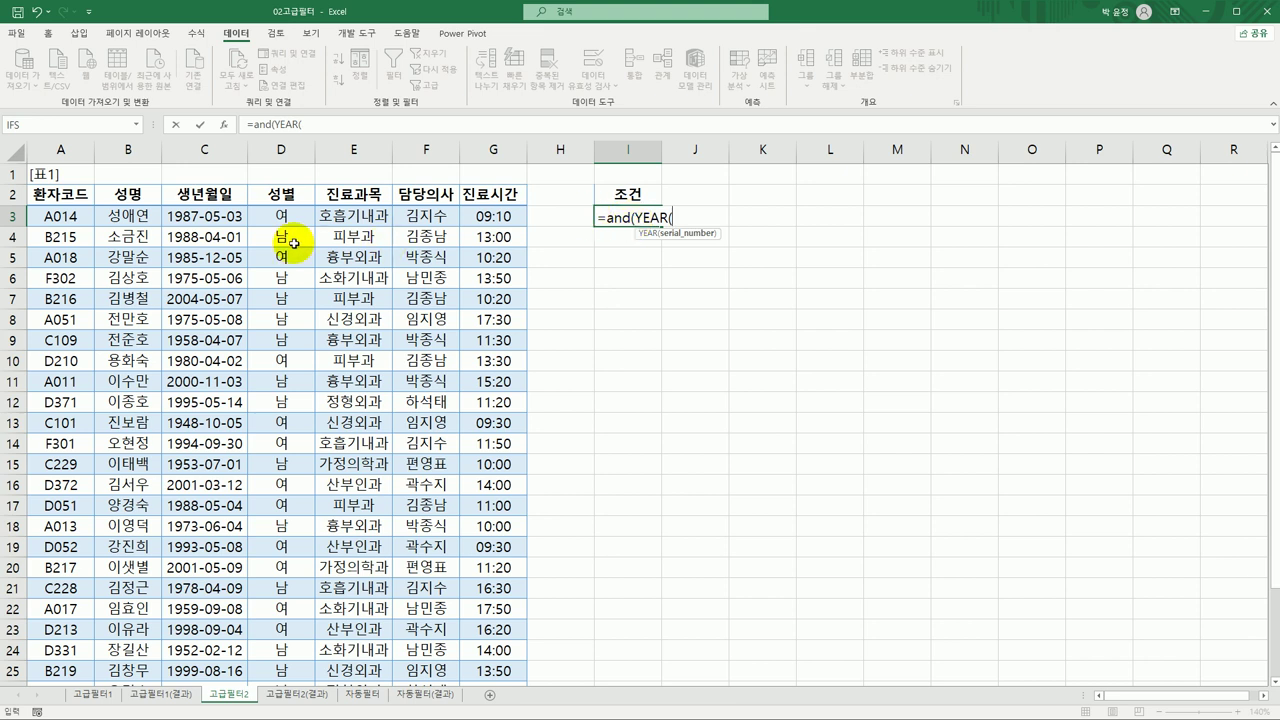
pyautogui.click(238, 216)
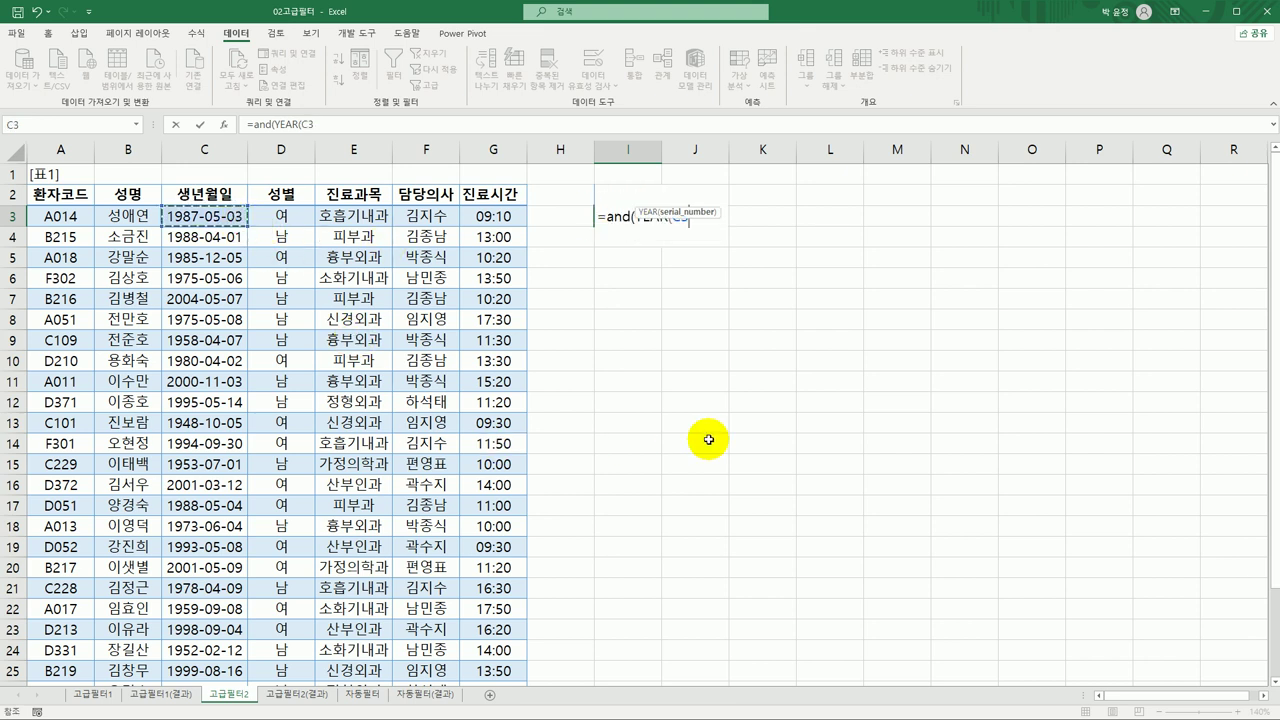
pyautogui.write(')')
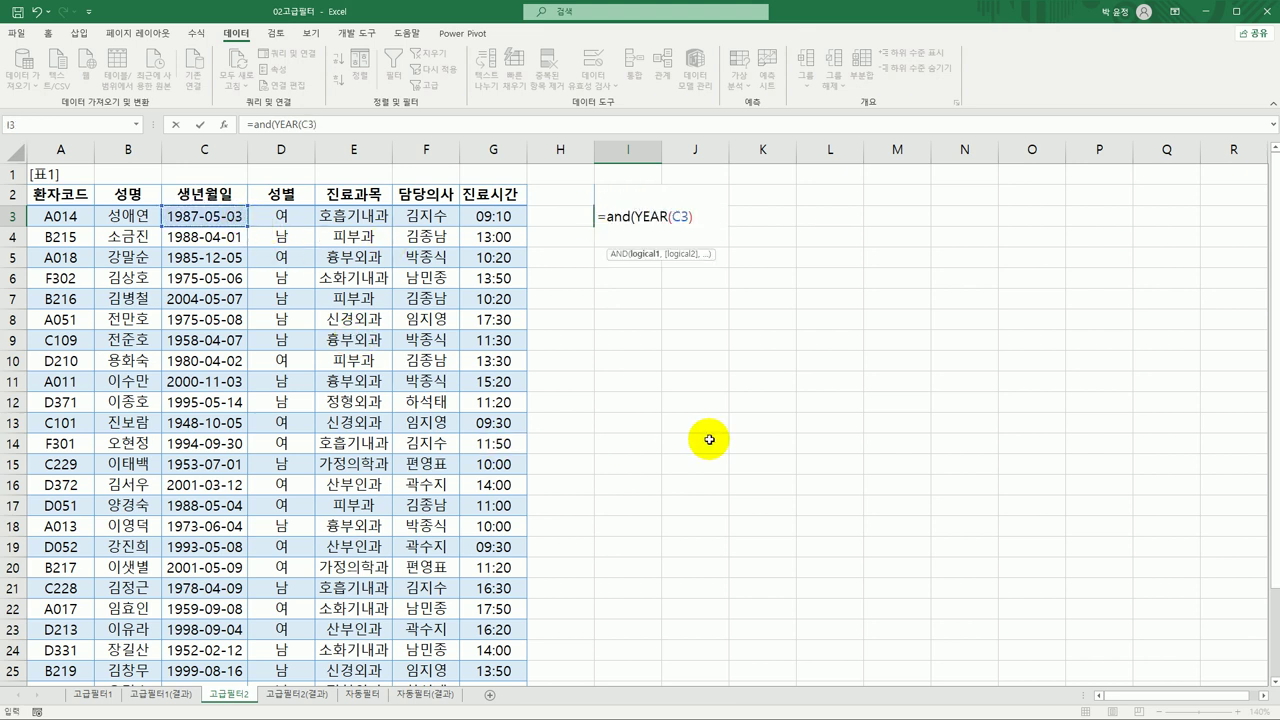
pyautogui.write('=')
pyautogui.press('BackSpace')
pyautogui.write('>=1987')
pyautogui.write(',')
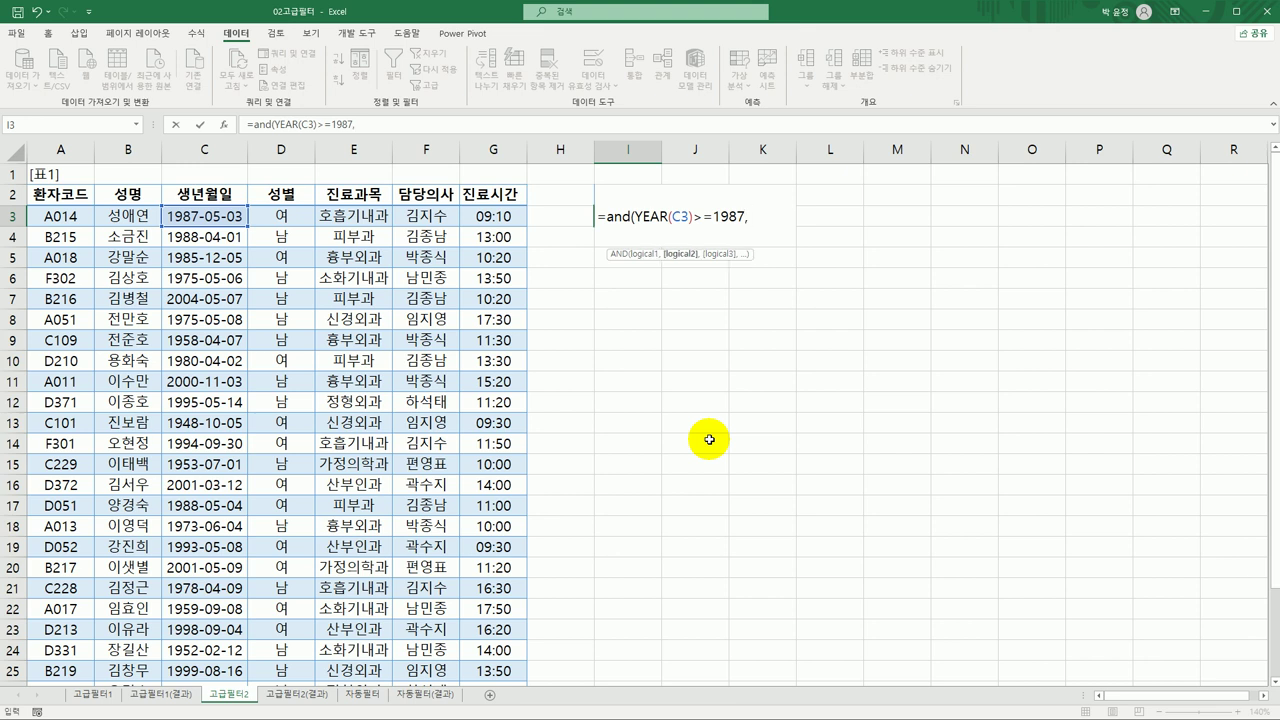
# Add G3>=0.5 as the second condition and close the AND formula
pyautogui.click(500, 215)
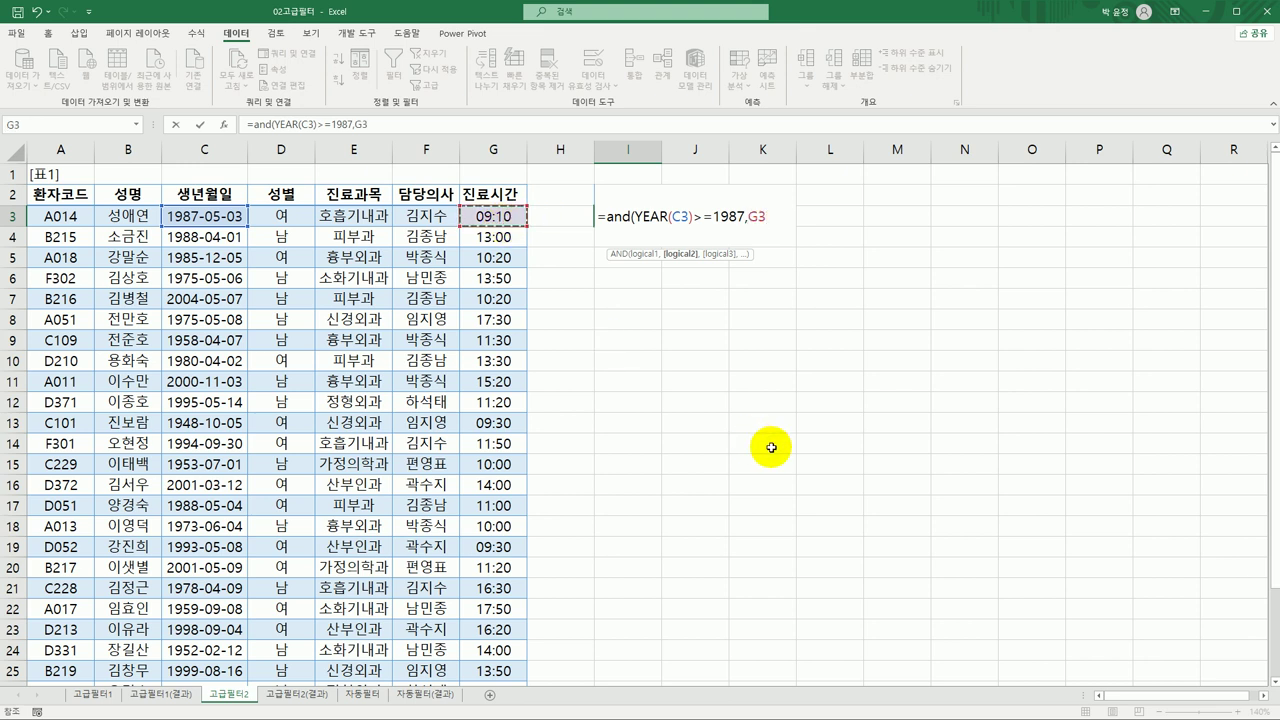
pyautogui.write('>=0.5')
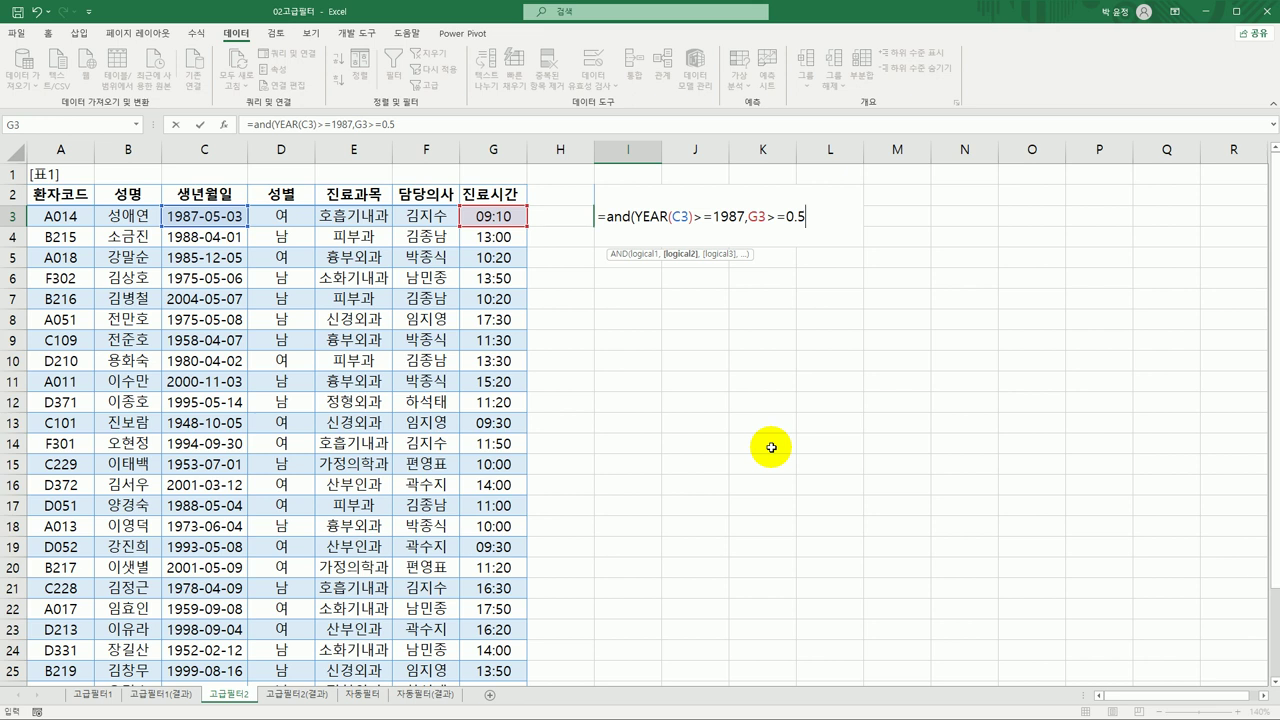
pyautogui.write(')')
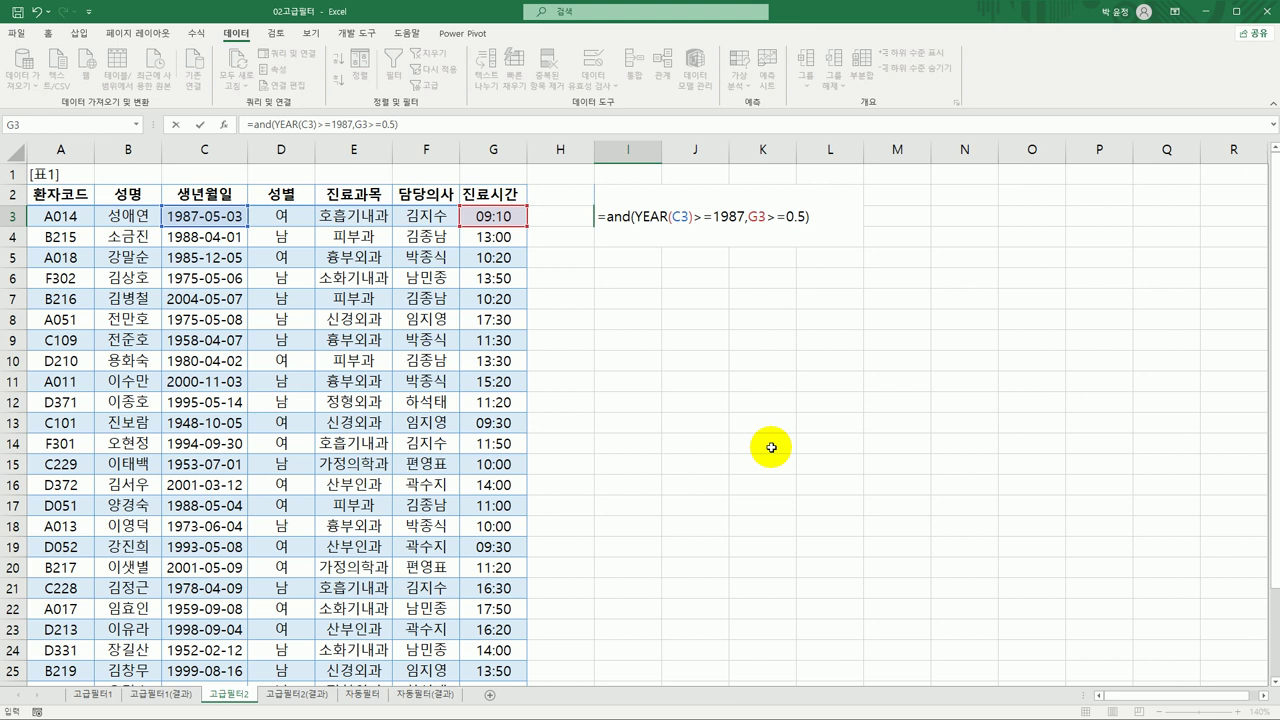
# Try the column-locked references $C3 and $G3 in the AND formula and return both to relative references
pyautogui.click(683, 220)
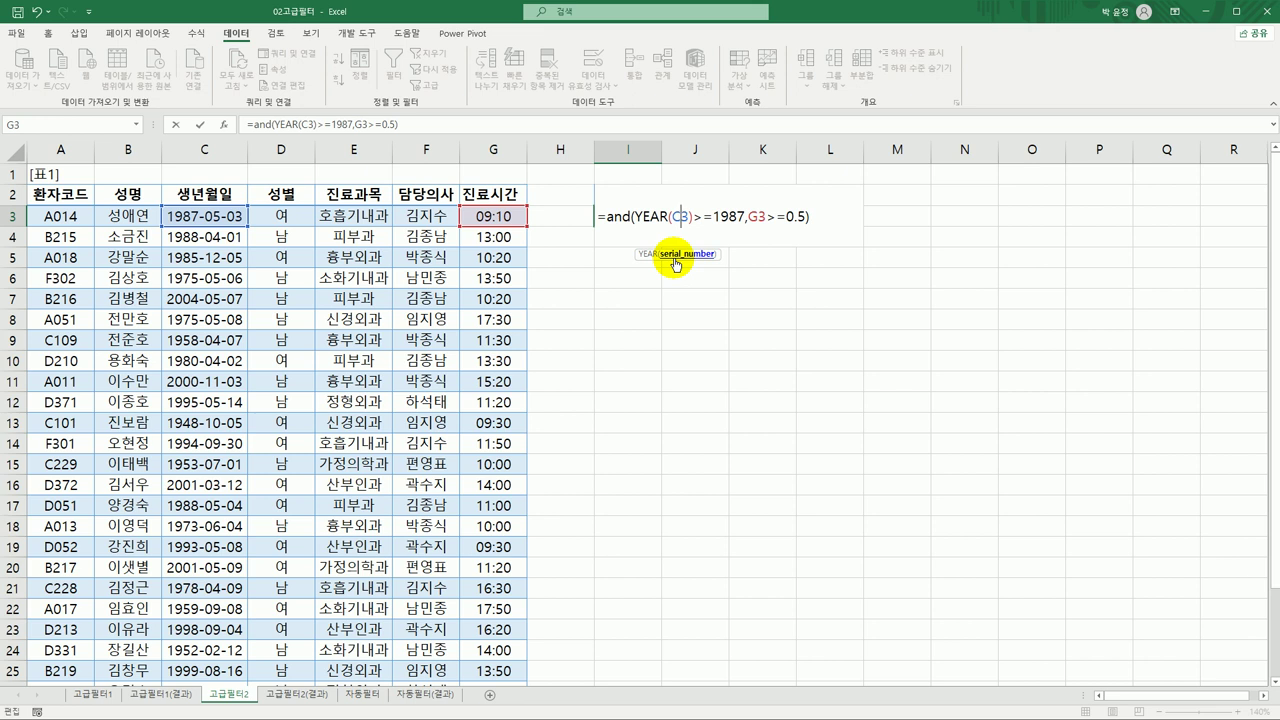
pyautogui.press('F4')
pyautogui.press('F4')
pyautogui.press('F4')
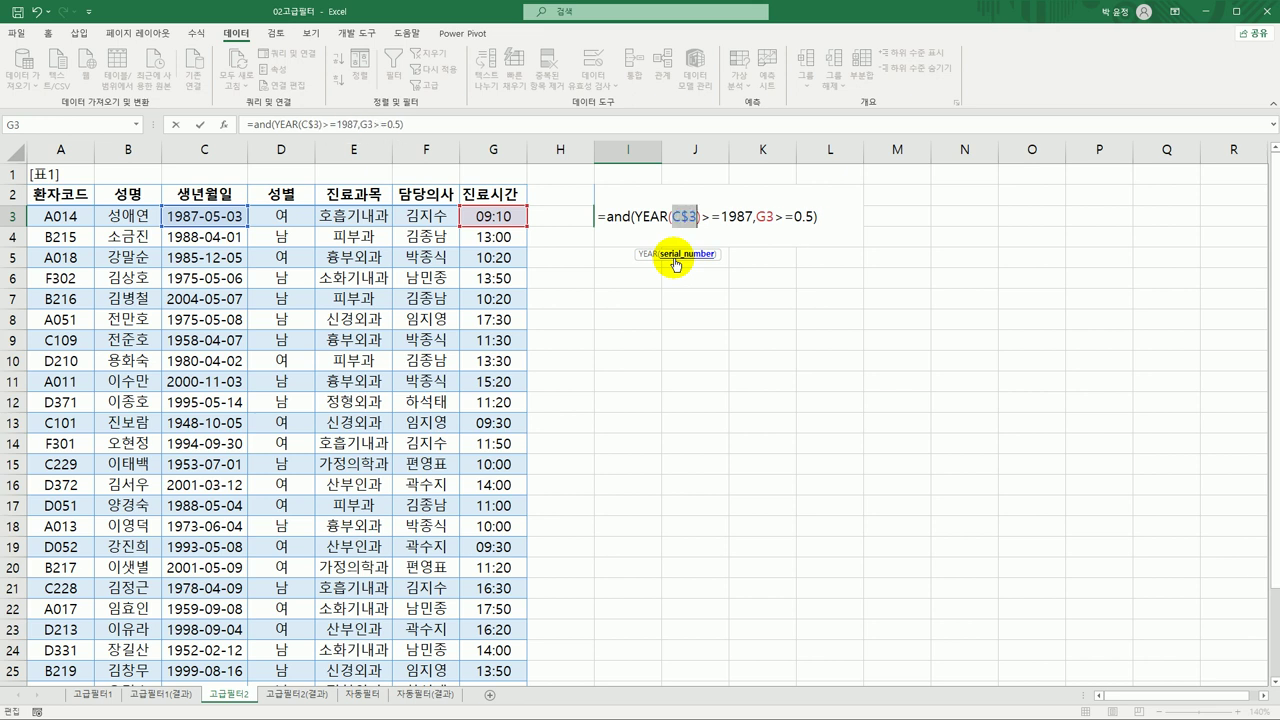
pyautogui.click(766, 216)
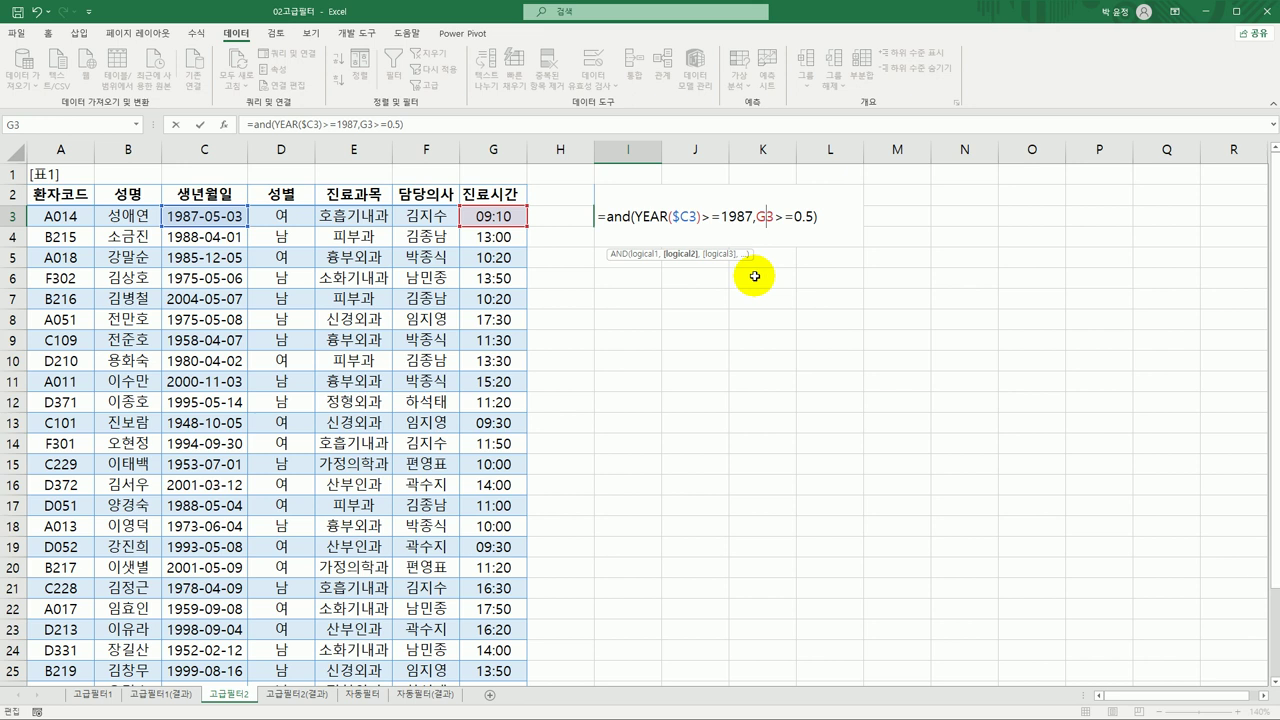
pyautogui.press('F4')
pyautogui.press('F4')
pyautogui.press('F4')
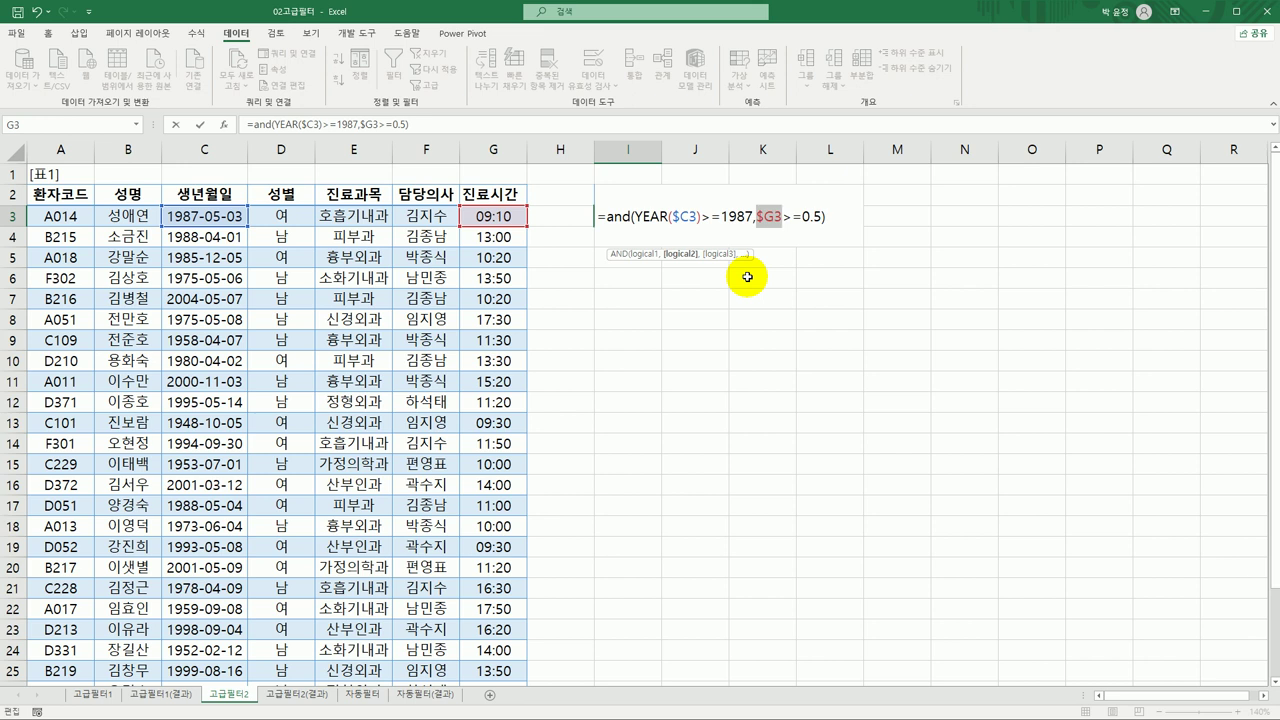
pyautogui.press('F4')
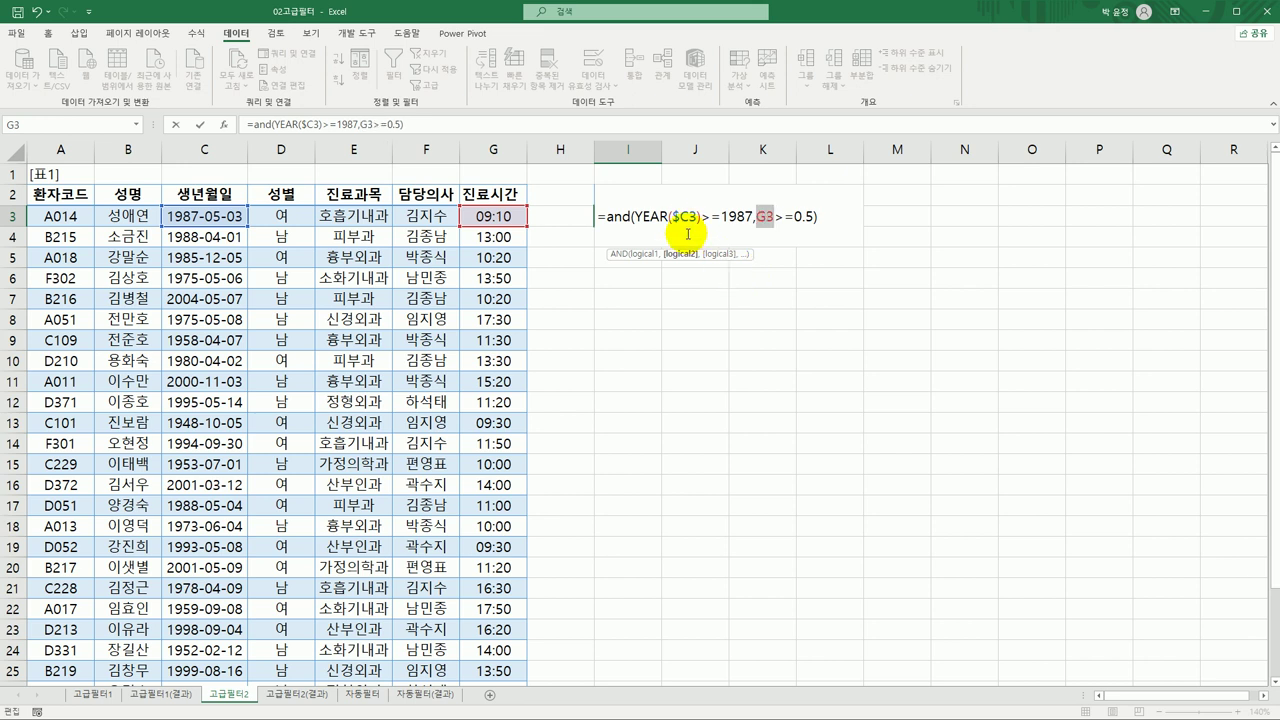
pyautogui.click(682, 216)
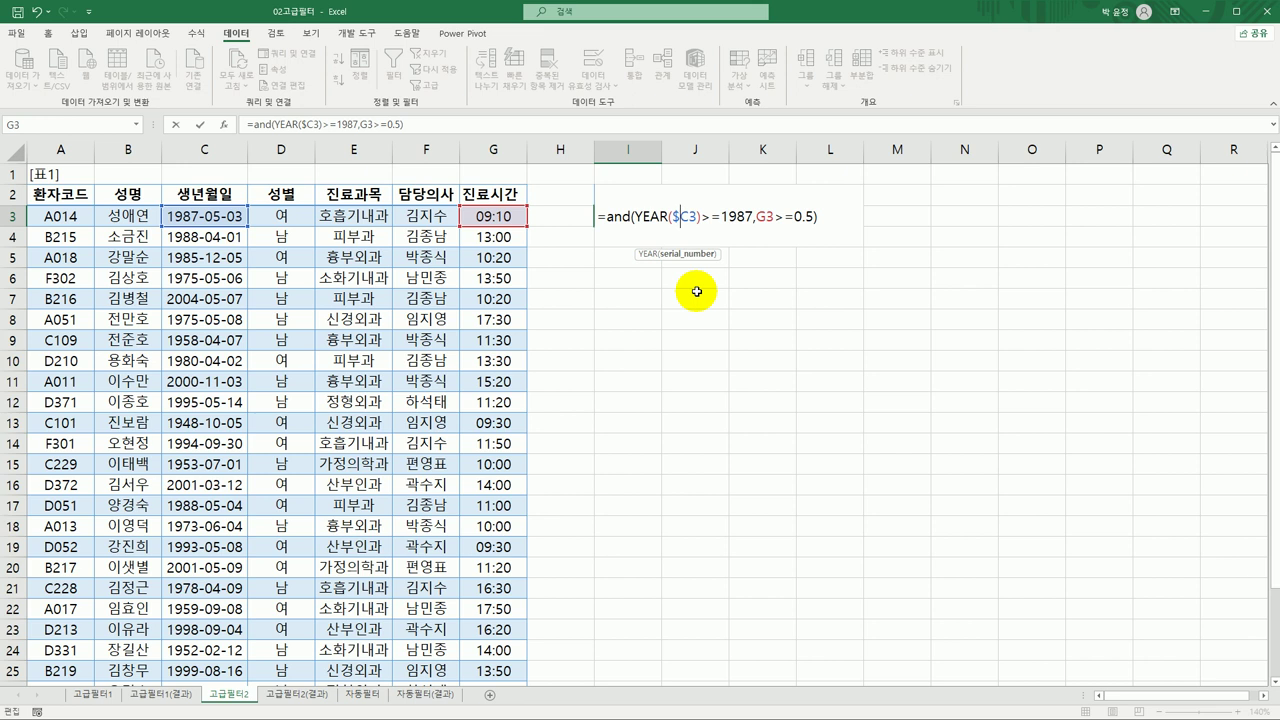
pyautogui.press('F4')
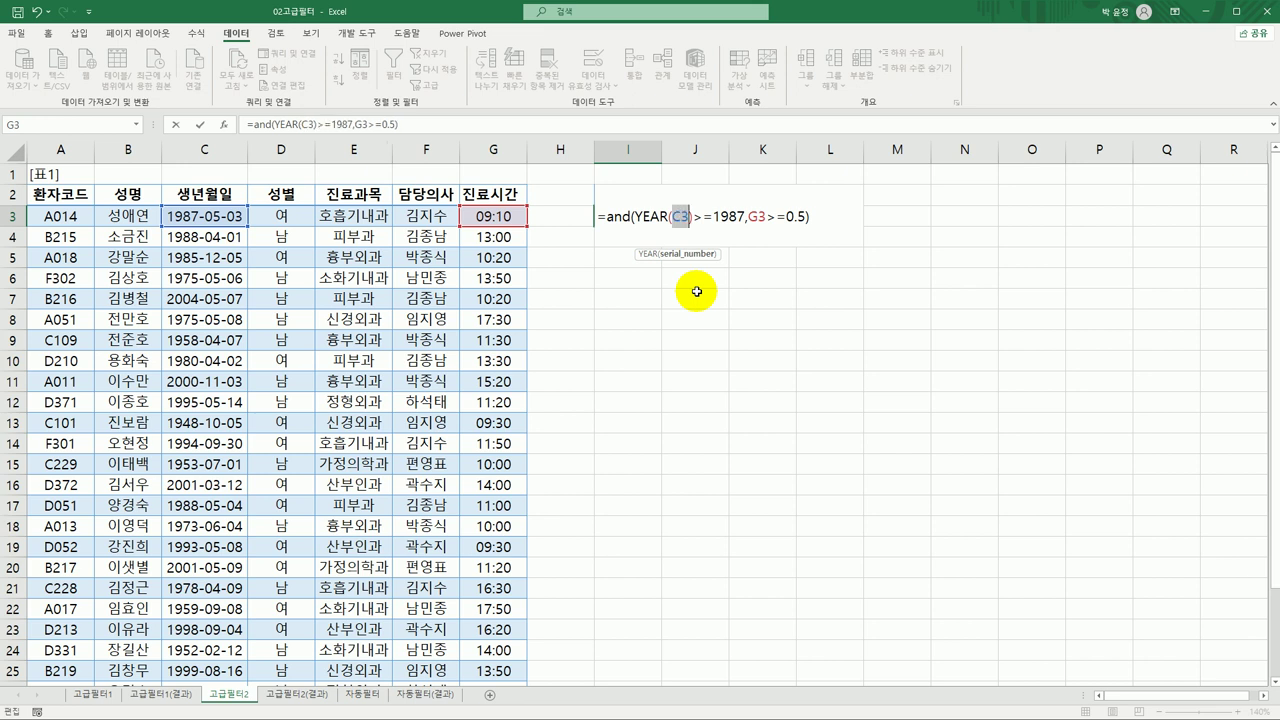
# Commit the AND formula in cell I3 with the relative references C3 and G3
pyautogui.click(809, 220)
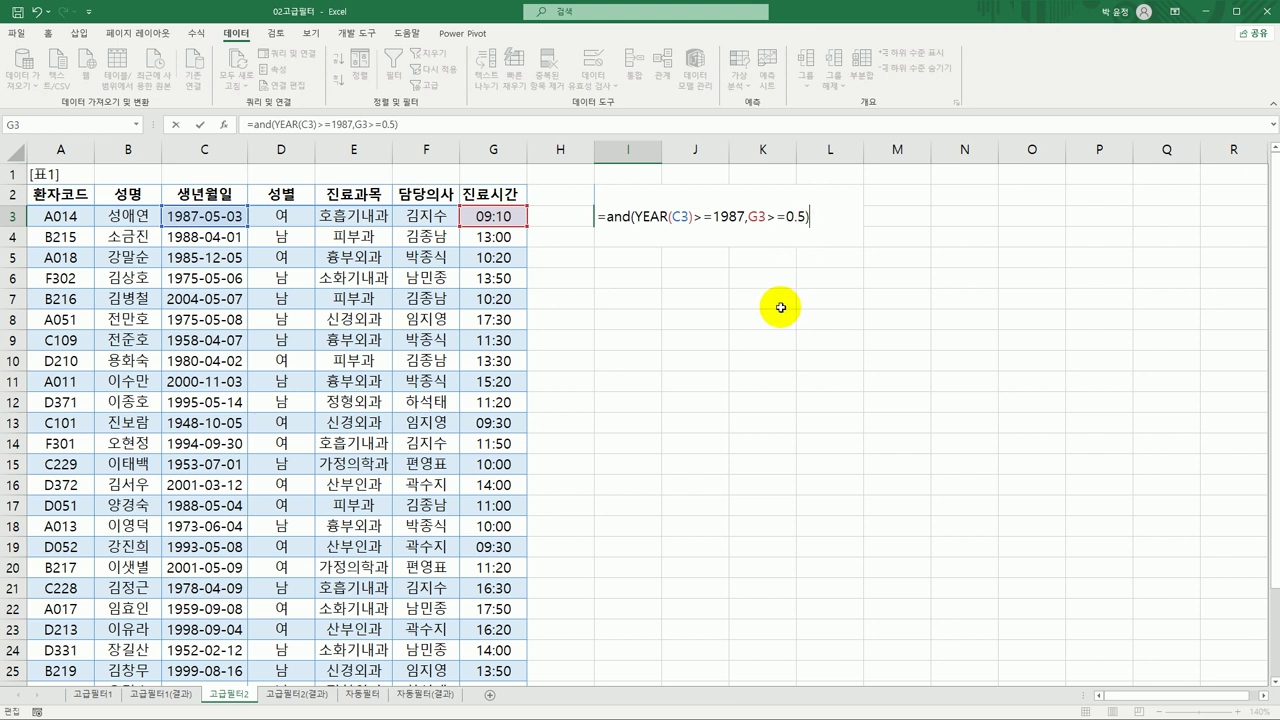
pyautogui.press('Return')
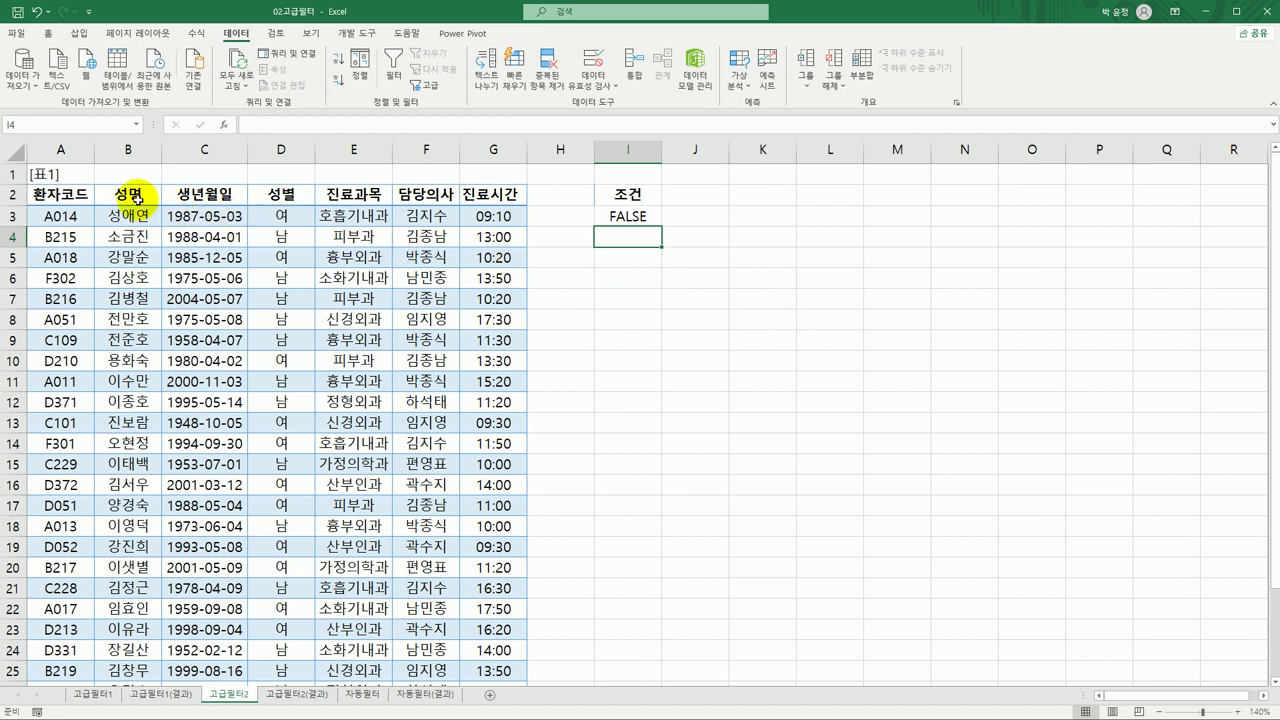
# Copy the 성명, 생년월일, 진료과목 and 진료시간 headers to the row starting at cell I5
pyautogui.moveTo(137, 195); pyautogui.dragTo(206, 196)
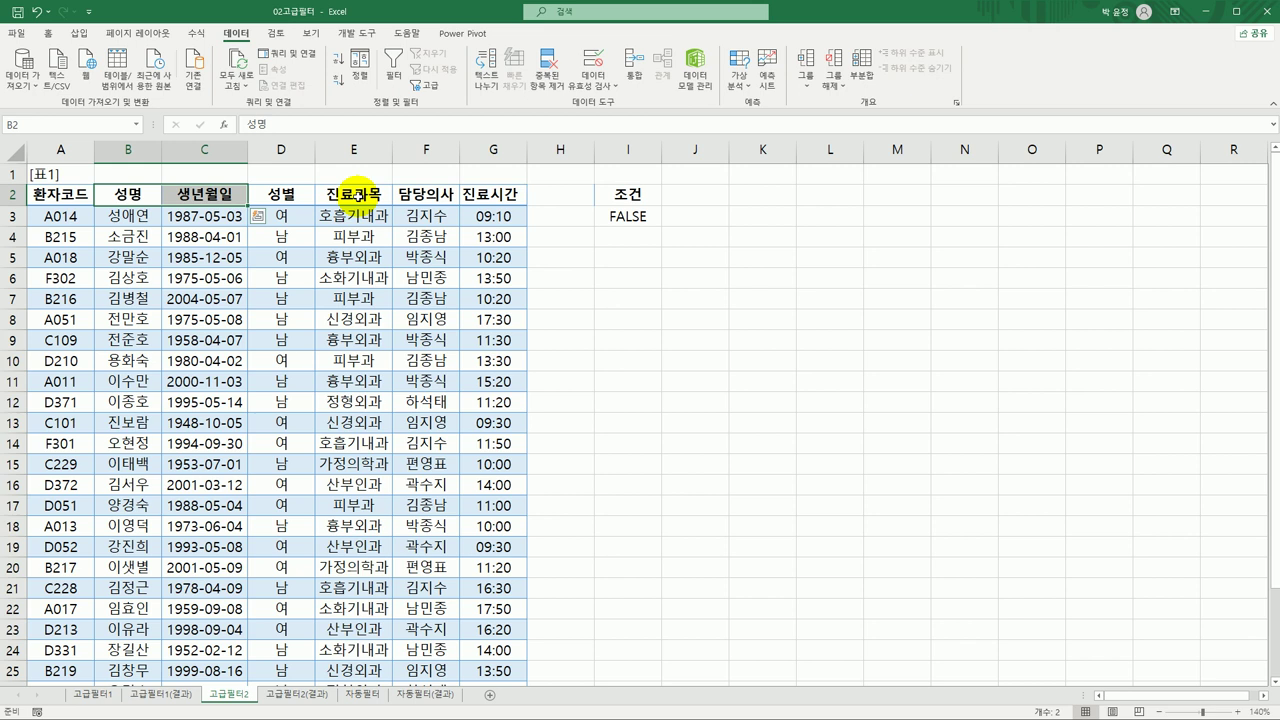
pyautogui.keyDown('ctrl'); pyautogui.click(355, 195); pyautogui.keyUp('ctrl')
pyautogui.keyDown('ctrl'); pyautogui.click(496, 194); pyautogui.keyUp('ctrl')
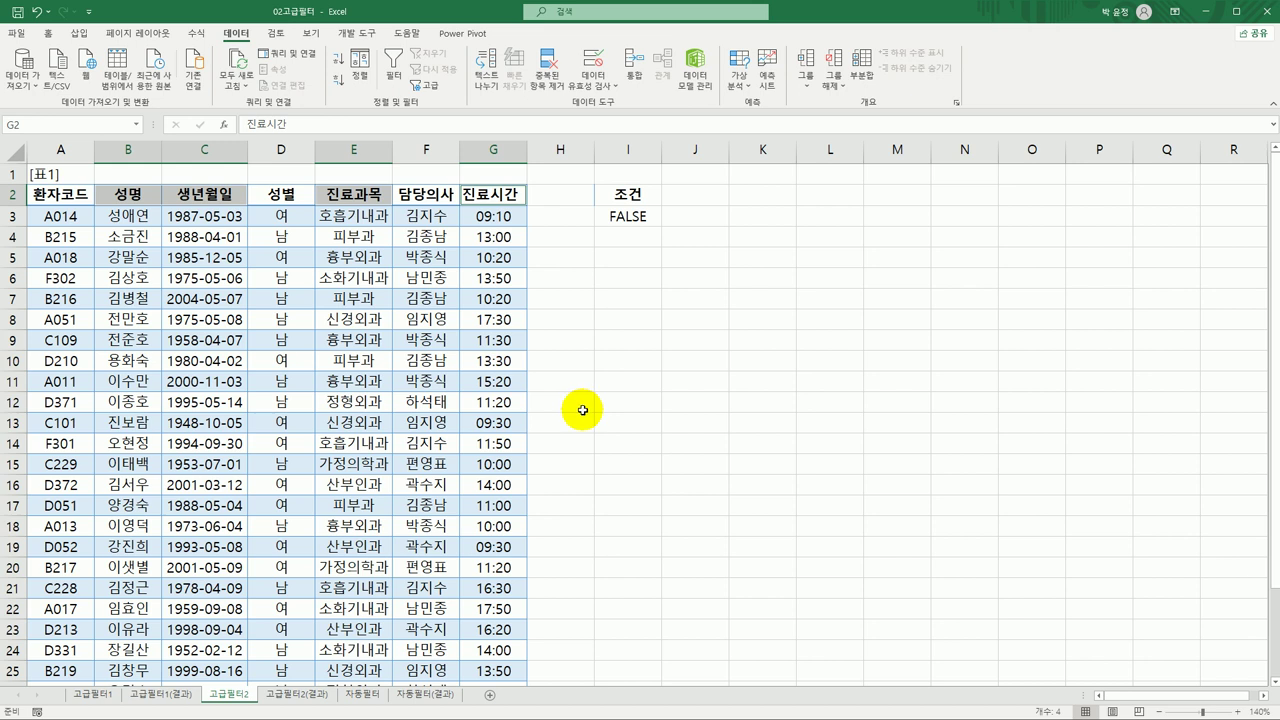
pyautogui.hotkey('ctrl', 'c')
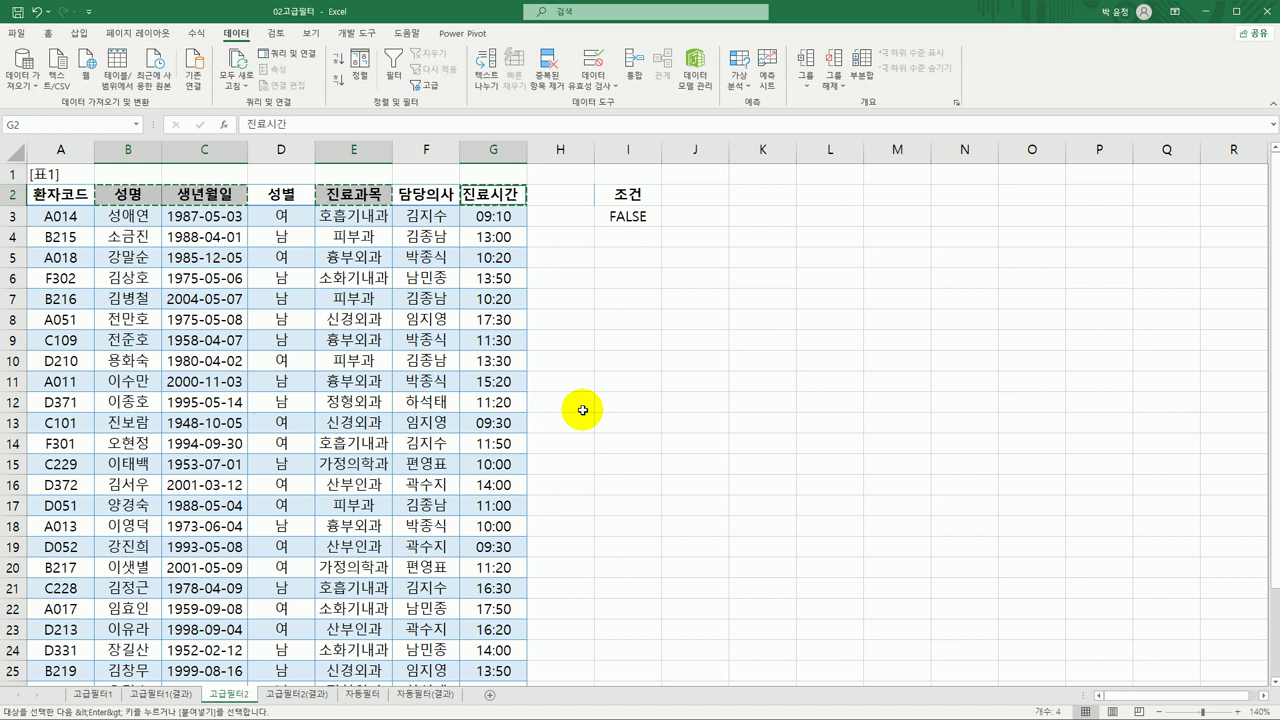
pyautogui.click(624, 258)
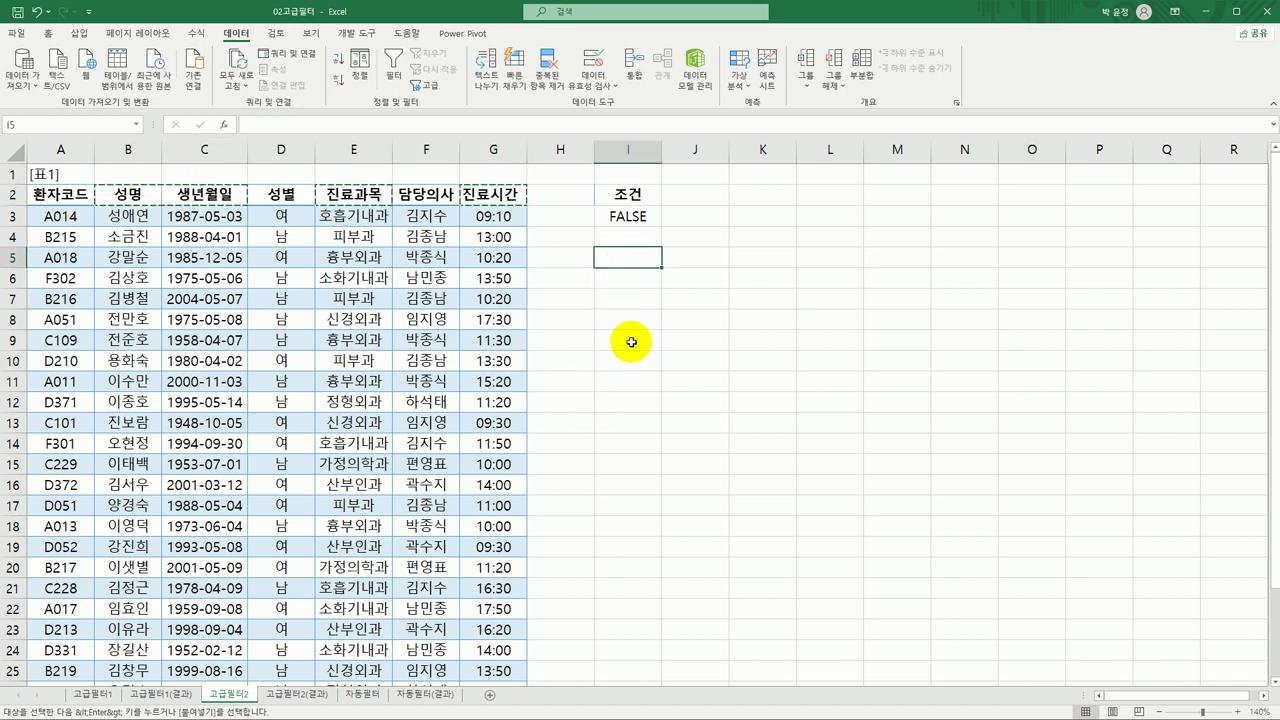
pyautogui.hotkey('ctrl', 'v')
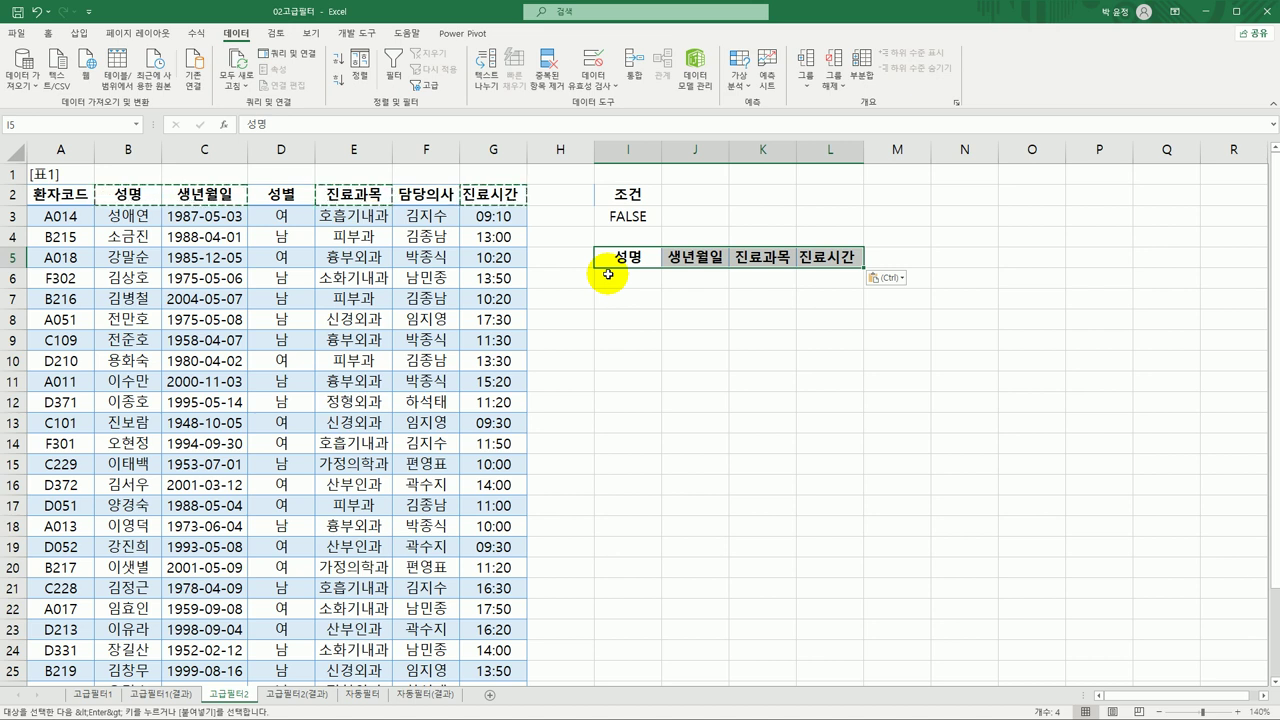
# Start an advanced filter on the patient table A2:G30 and set the criteria range to I2:I3
pyautogui.click(243, 240)
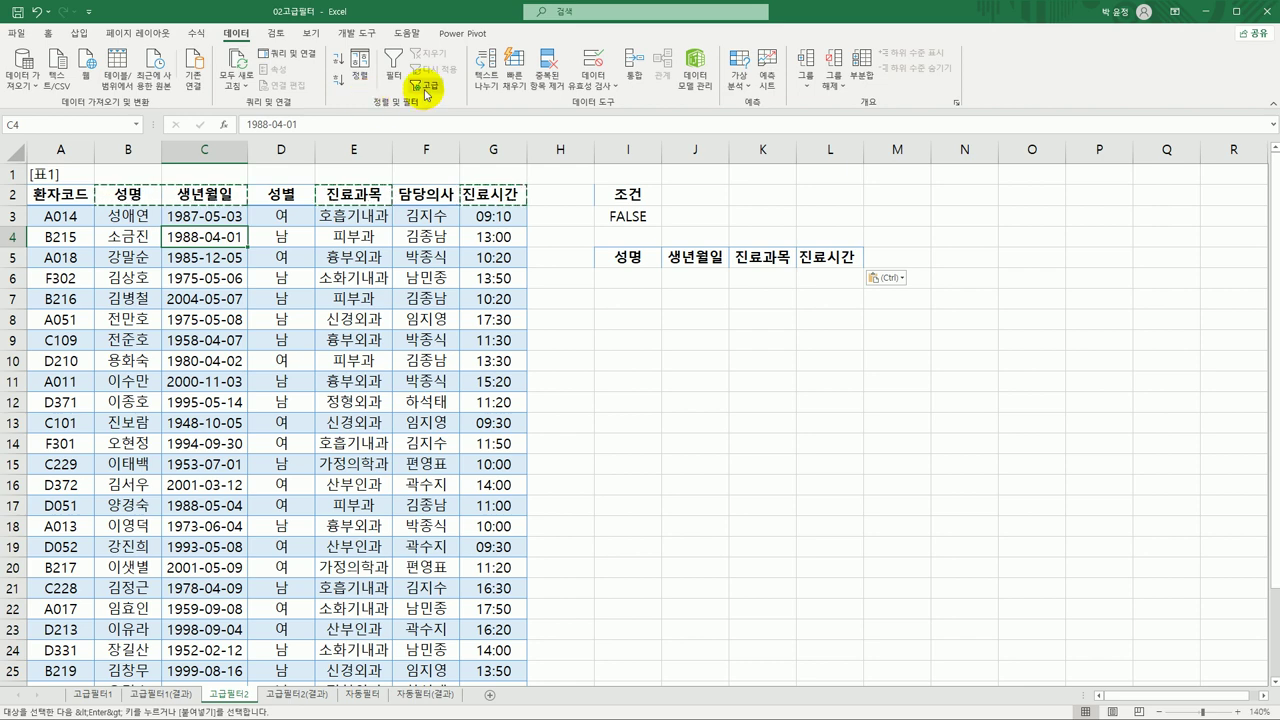
pyautogui.click(427, 88)
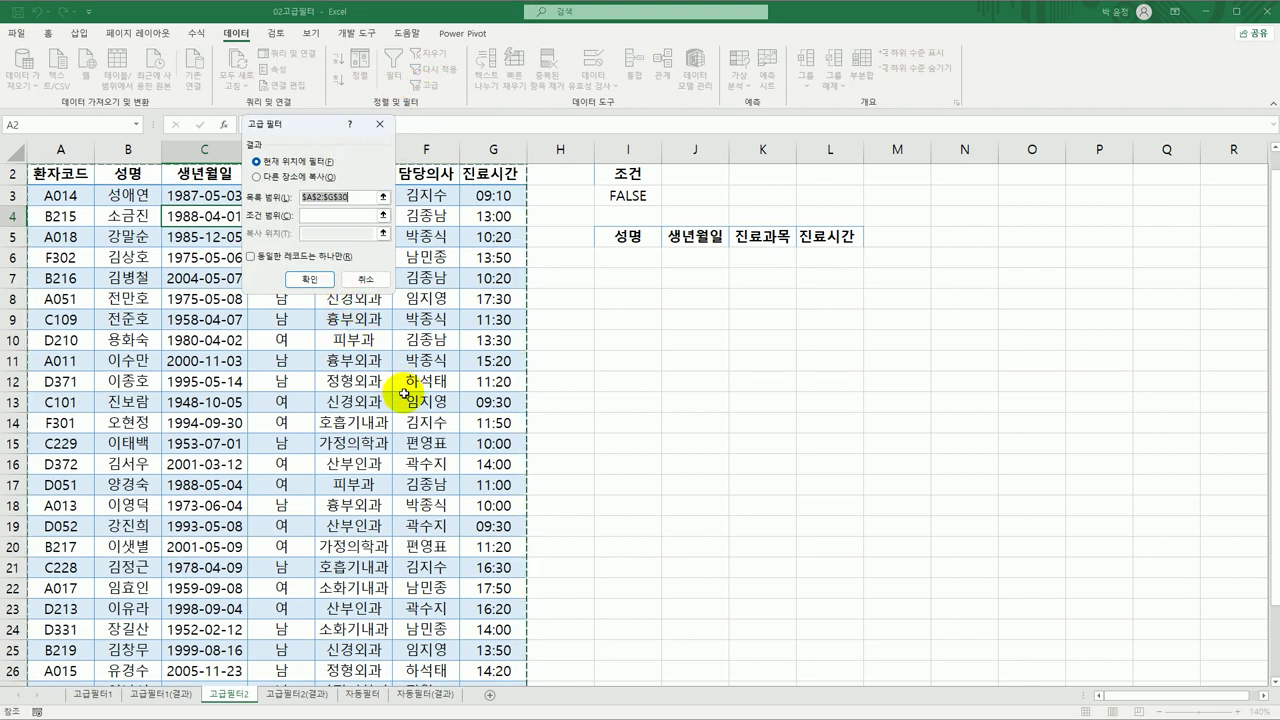
pyautogui.scroll(-5, 404, 393)
pyautogui.scroll(5, 404, 393)
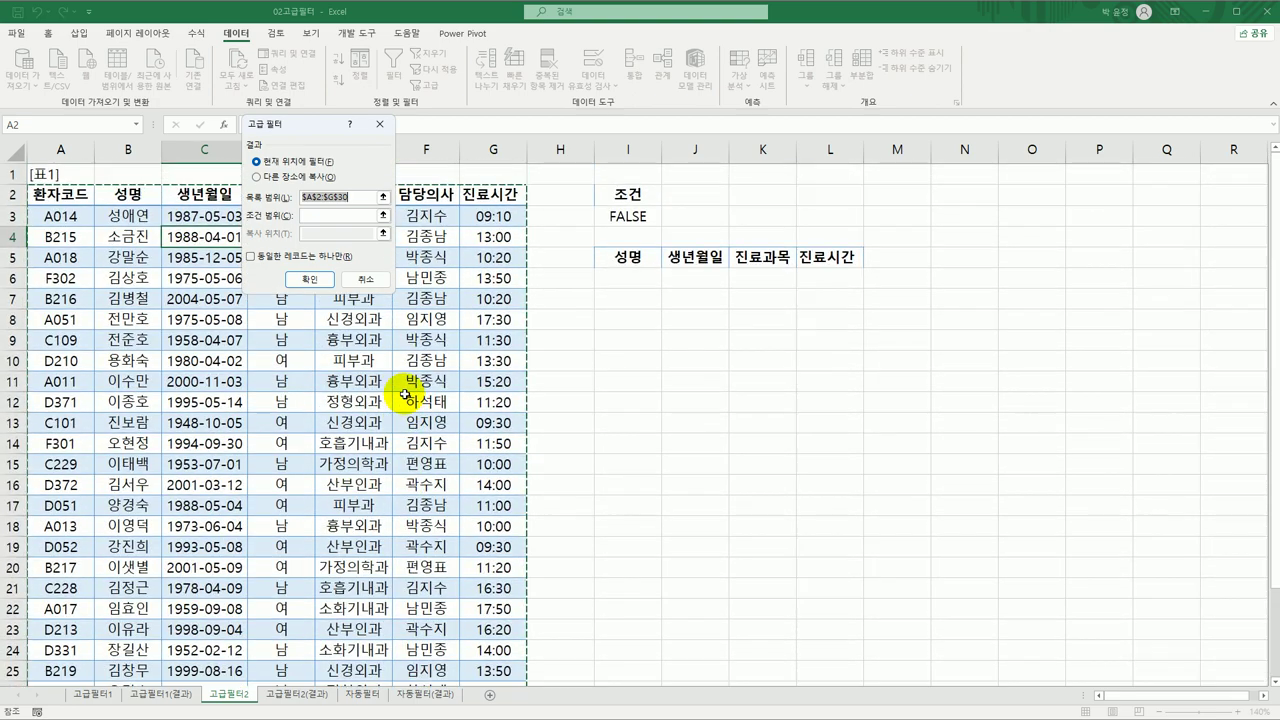
pyautogui.moveTo(337, 123); pyautogui.dragTo(600, 310)
pyautogui.click(617, 396)
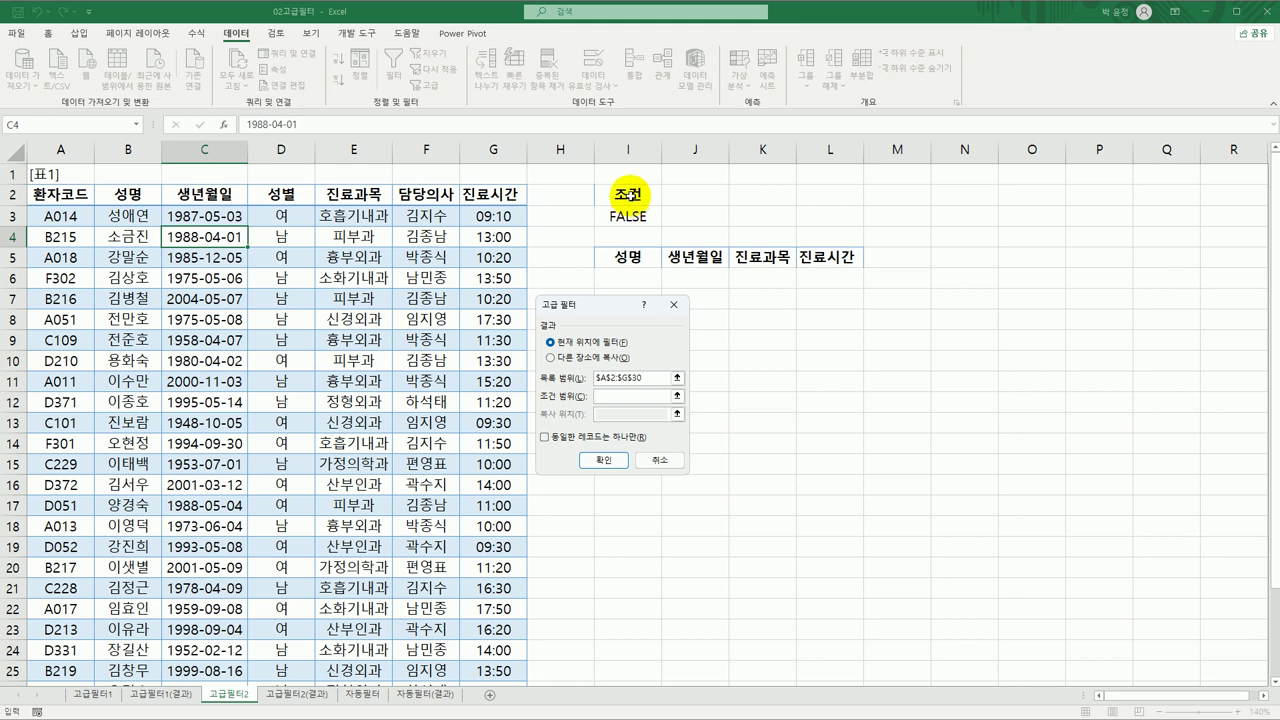
pyautogui.moveTo(628, 195); pyautogui.dragTo(630, 210)
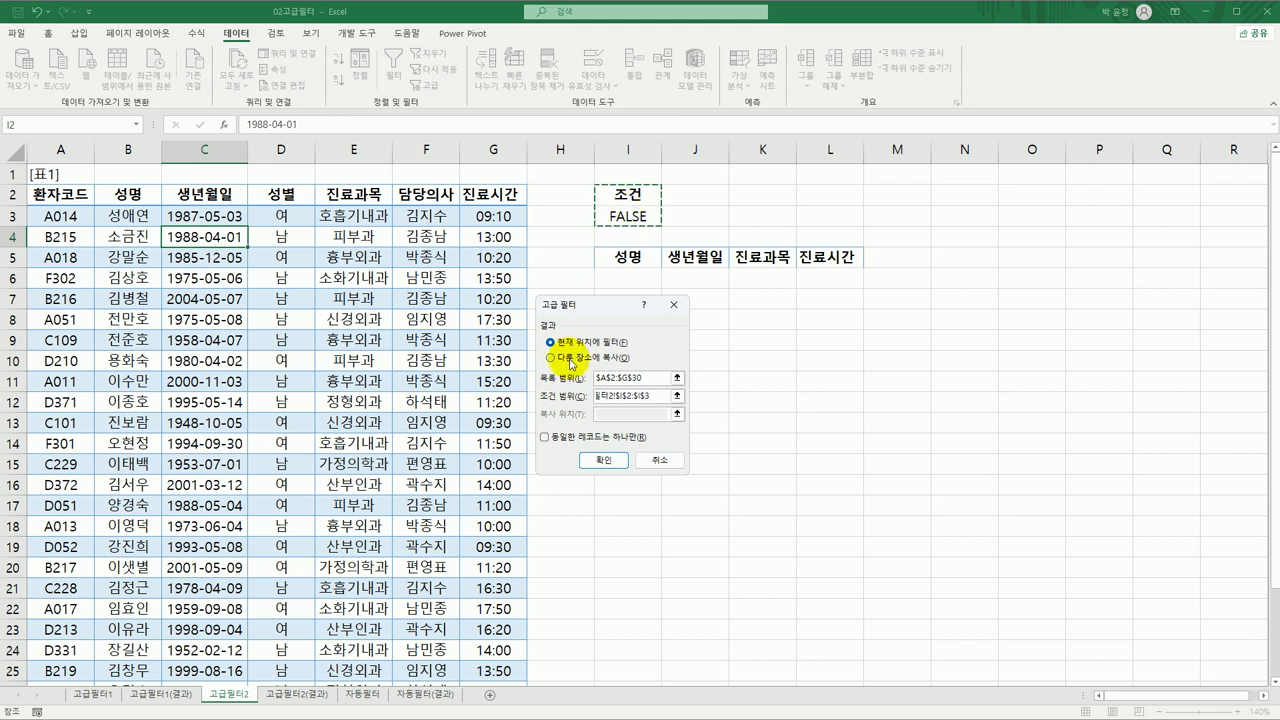
# Run the advanced filter with its output copied to the headers in I5:L5, and autofit column J to show the dates
pyautogui.click(572, 362)
pyautogui.click(603, 414)
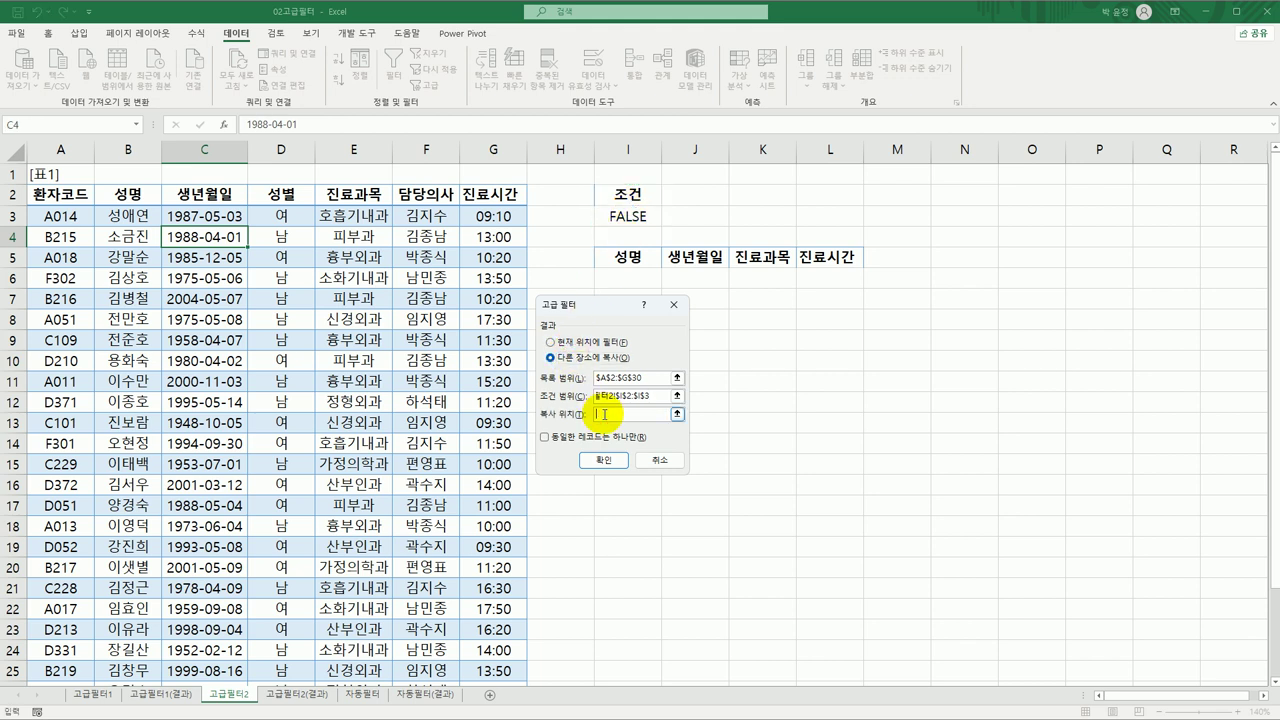
pyautogui.moveTo(623, 259); pyautogui.dragTo(817, 262)
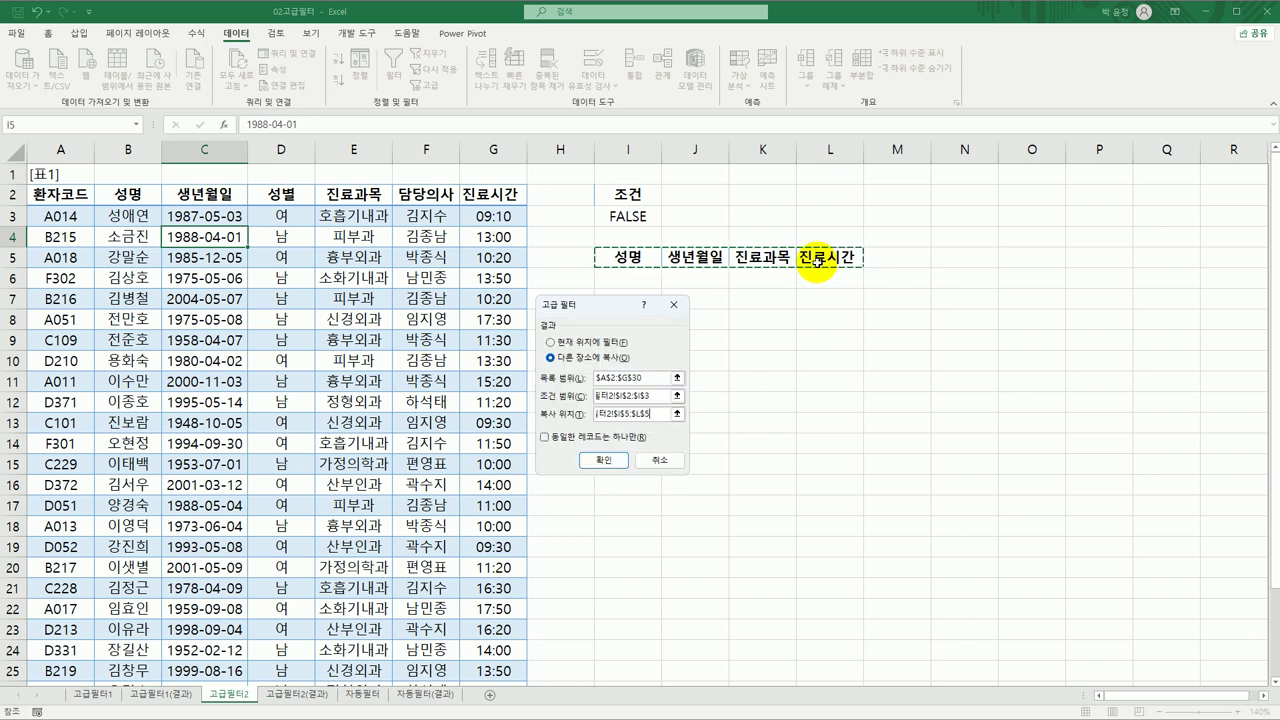
pyautogui.click(604, 460)
pyautogui.click(820, 462)
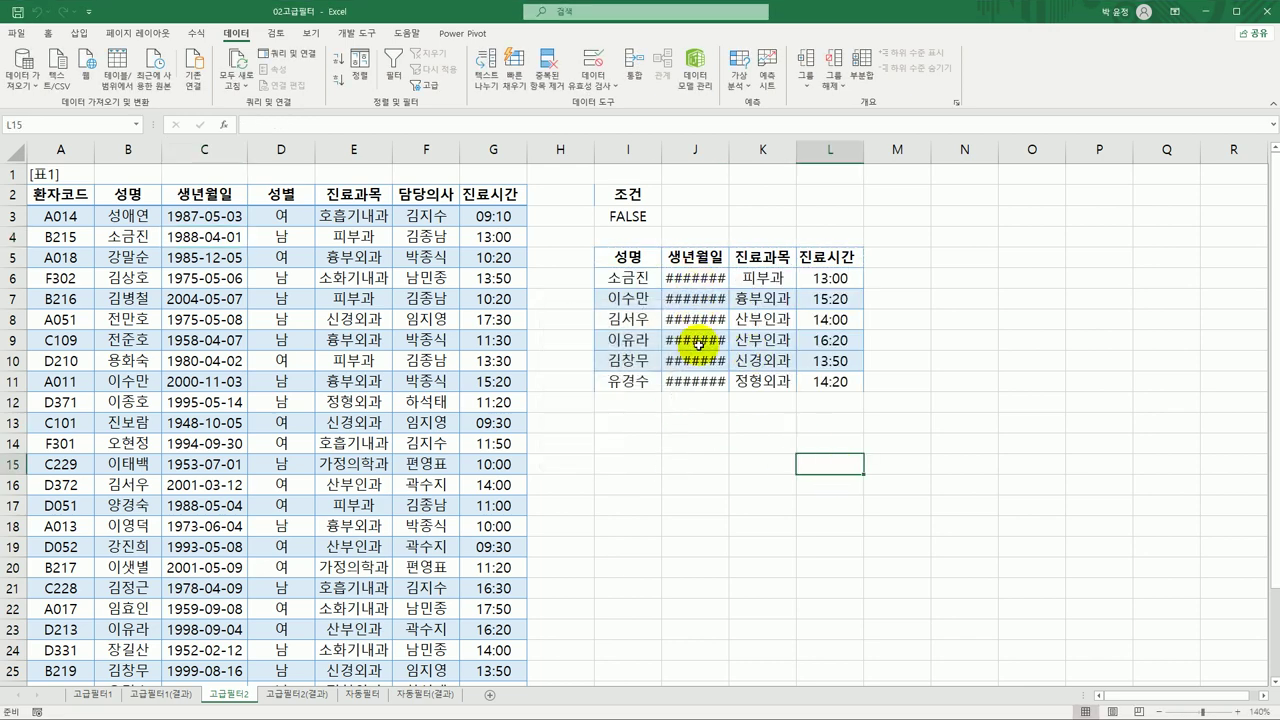
pyautogui.doubleClick(729, 156)
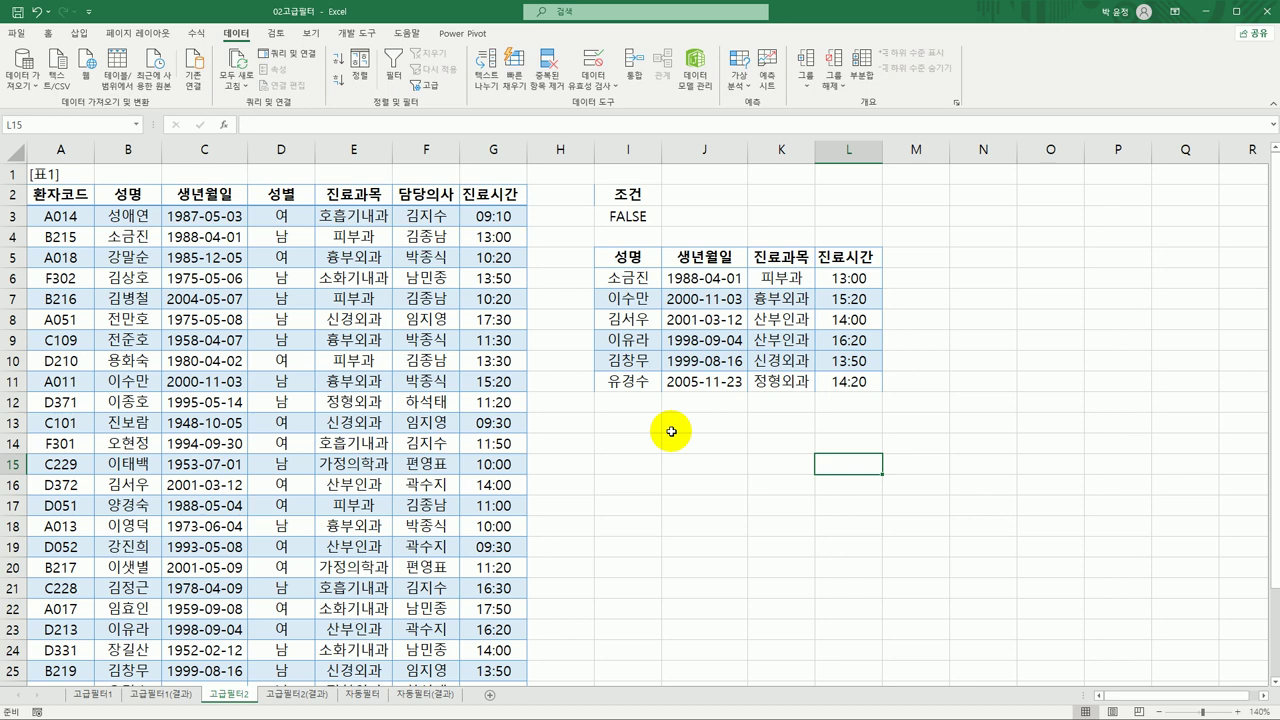
# Compare the extracted patient list on 고급필터2 with the 고급필터2(결과) sheet
pyautogui.click(318, 692)
pyautogui.scroll(1, 343, 628)
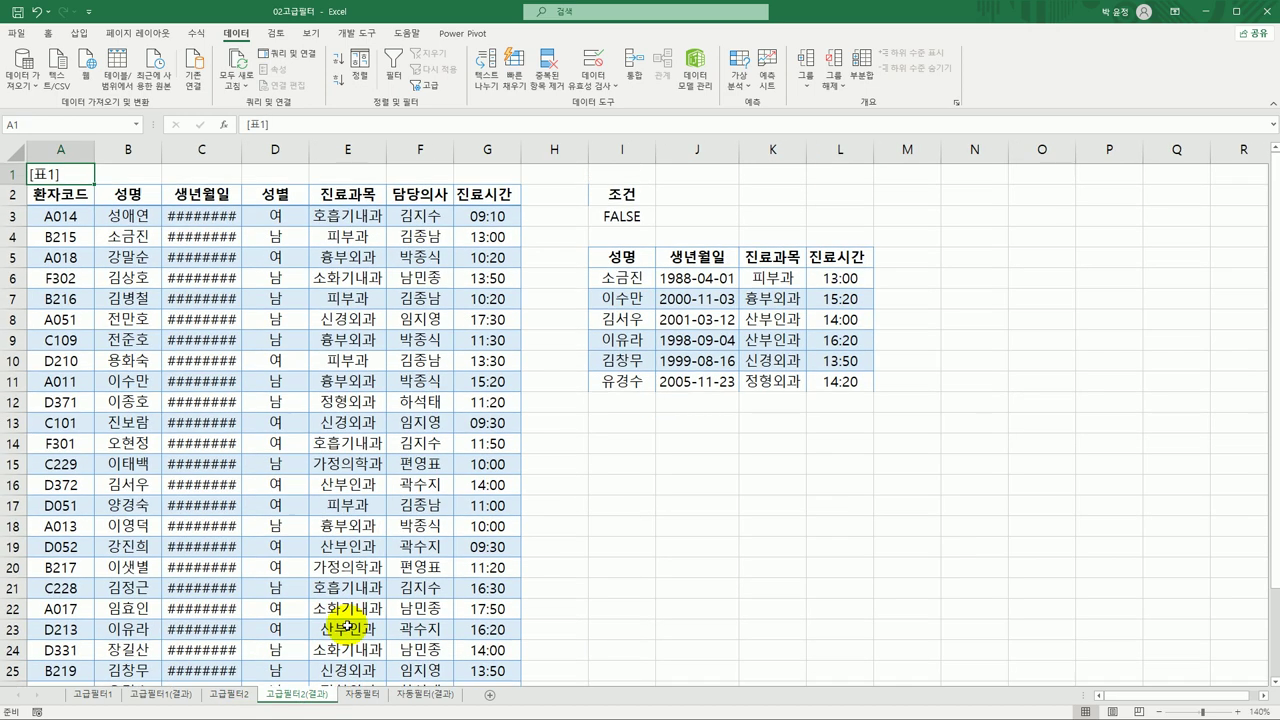
pyautogui.click(240, 693)
pyautogui.click(295, 694)
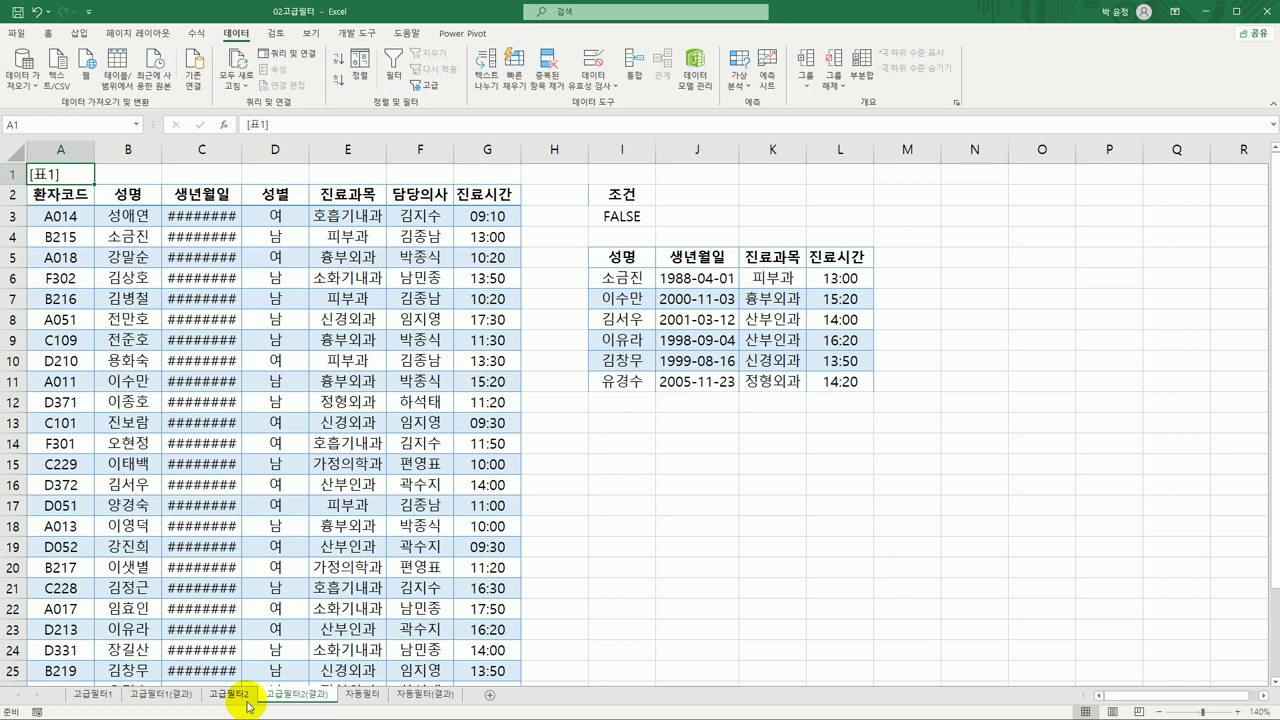
# Turn on AutoFilter for the 대리점별 보트 판매현황 table on the 자동필터 sheet
pyautogui.click(360, 697)
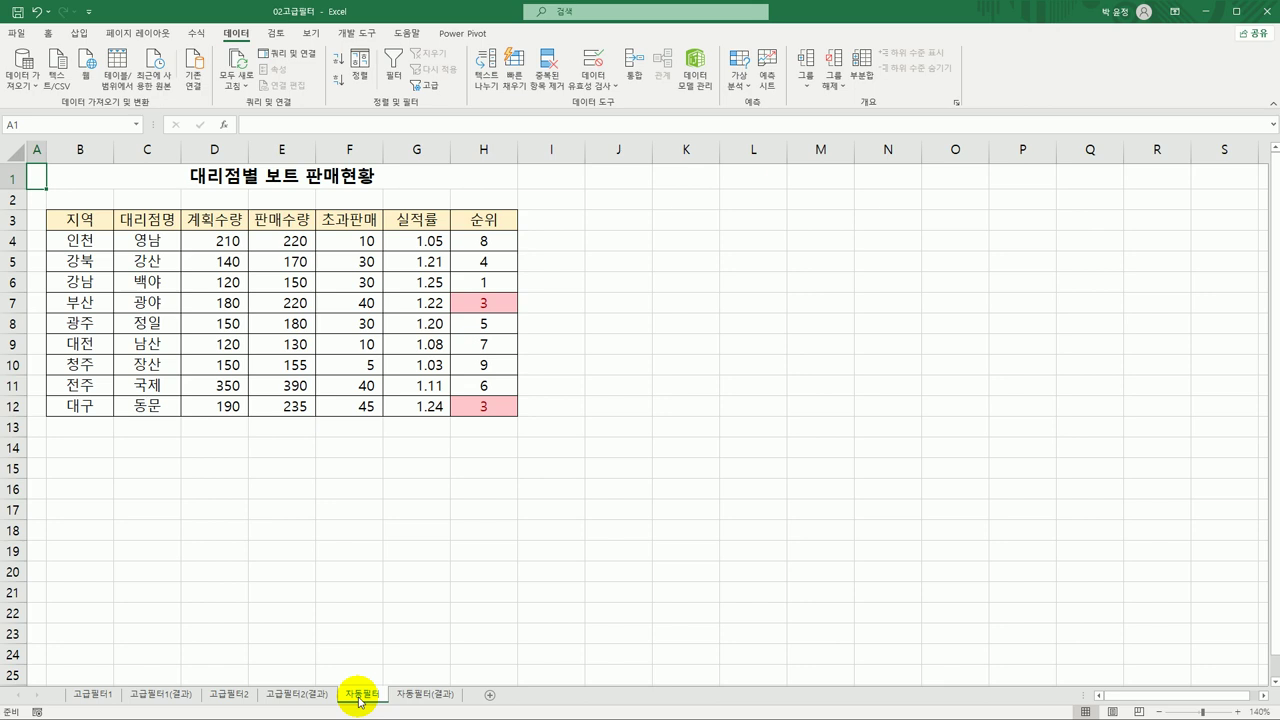
pyautogui.click(308, 236)
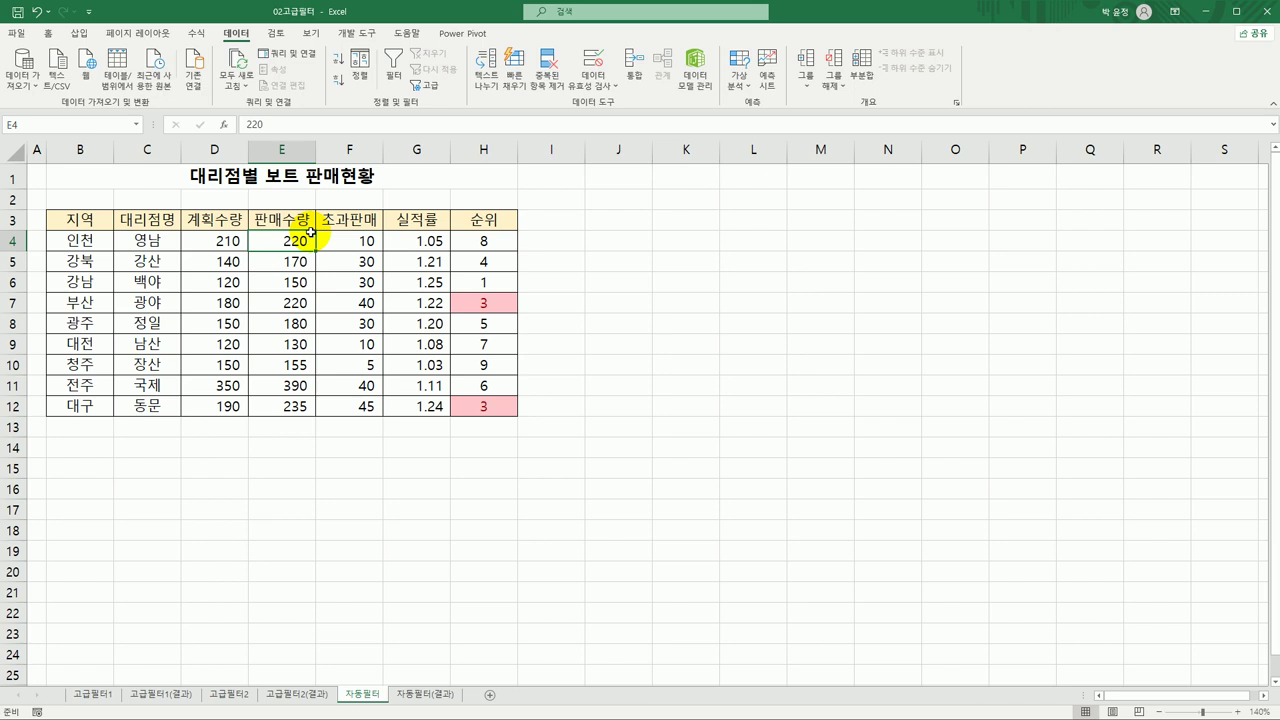
pyautogui.click(221, 296)
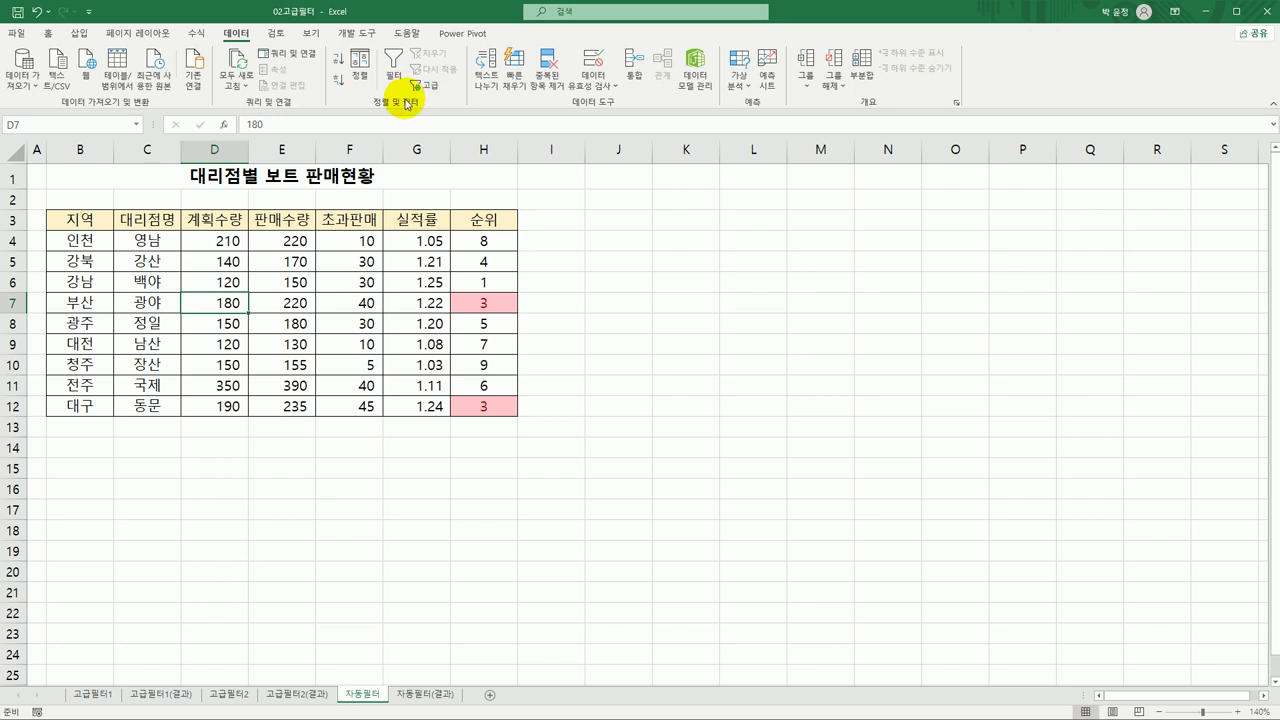
pyautogui.click(394, 68)
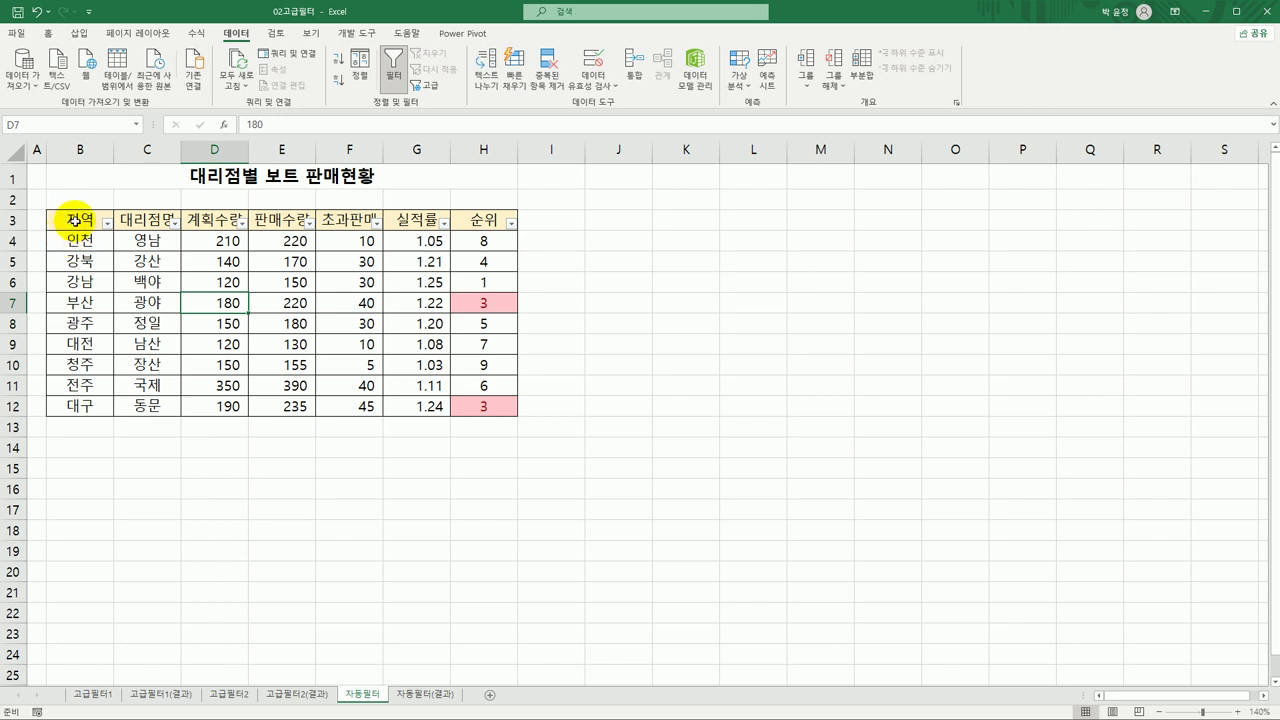
# Sort the boat sales table by 지역 in ascending text order
pyautogui.click(76, 220)
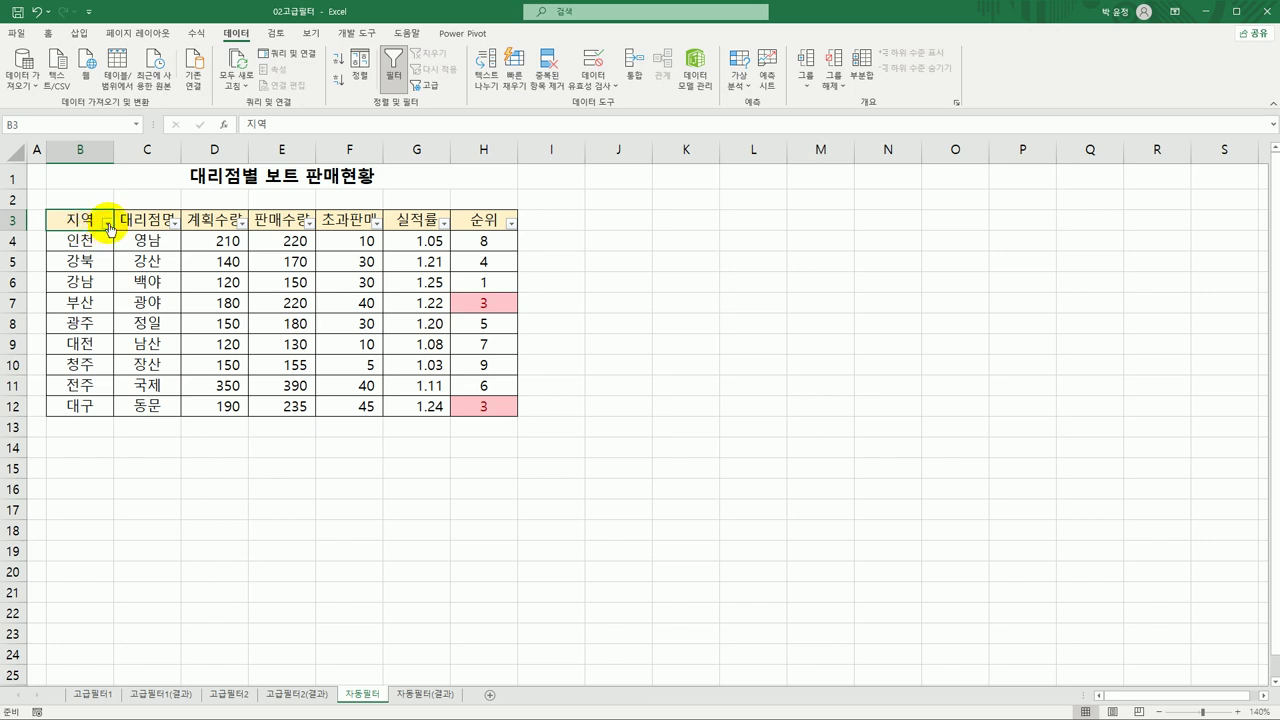
pyautogui.click(108, 224)
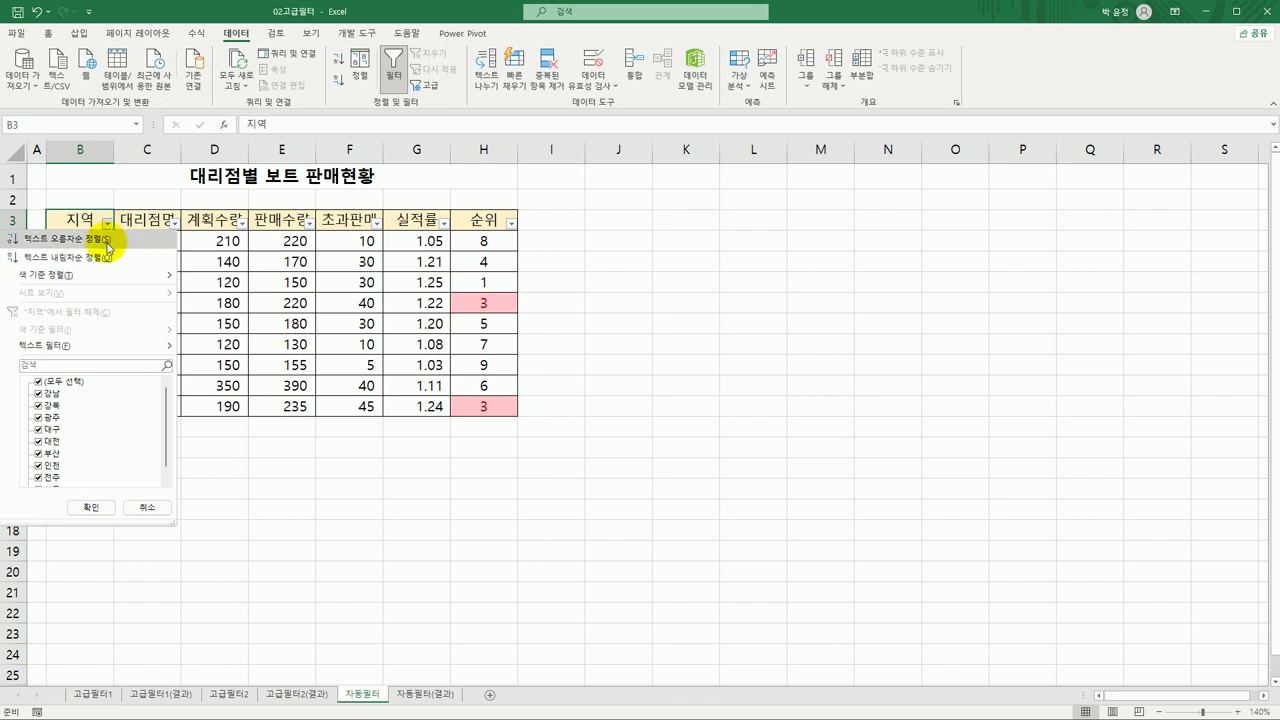
pyautogui.click(106, 241)
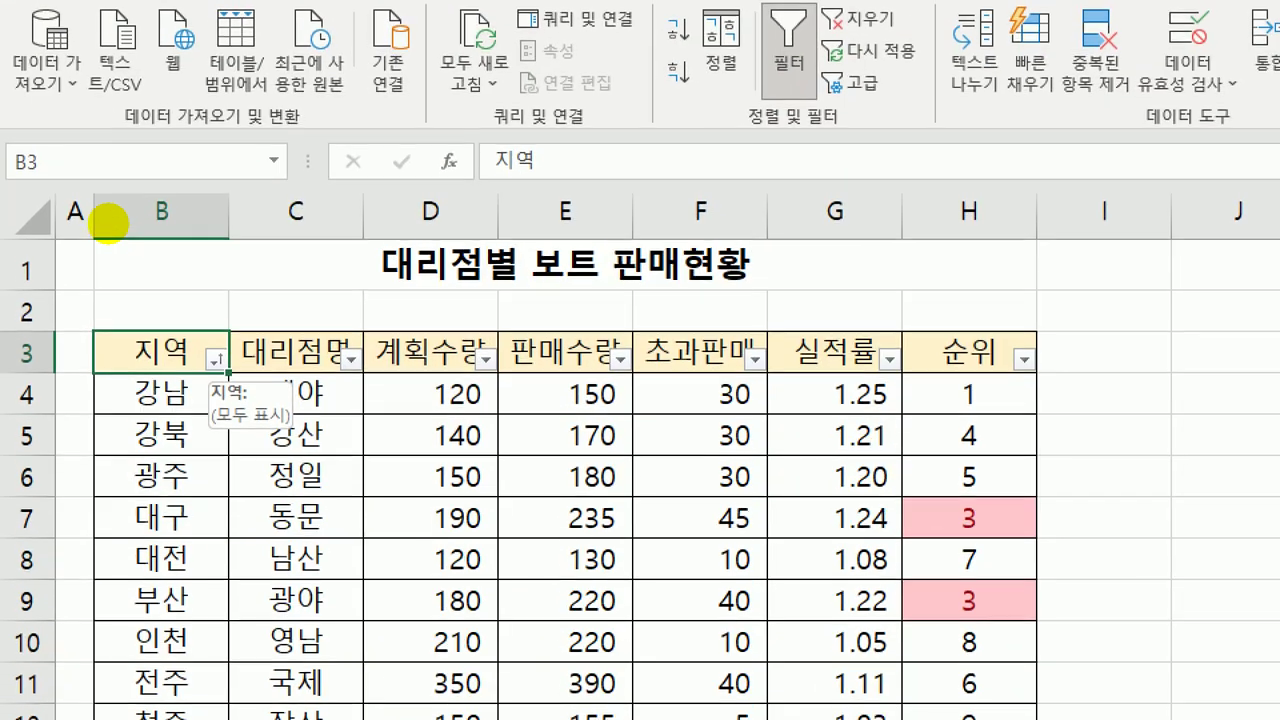
pyautogui.moveTo(217, 357)
pyautogui.mouseDown()
pyautogui.moveTo(248, 352)
pyautogui.moveTo(212, 349)
pyautogui.moveTo(197, 388)
pyautogui.mouseUp()
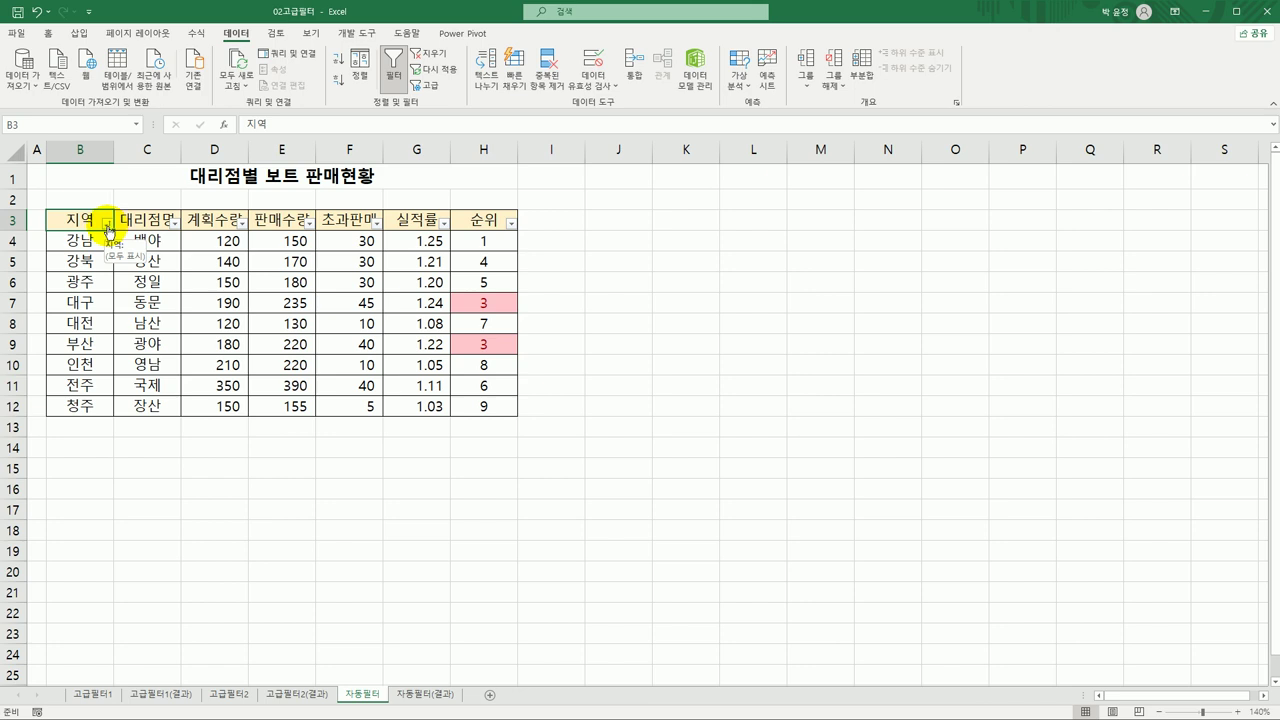
# Filter the 판매수량 column to values greater than or equal to 200
pyautogui.click(311, 230)
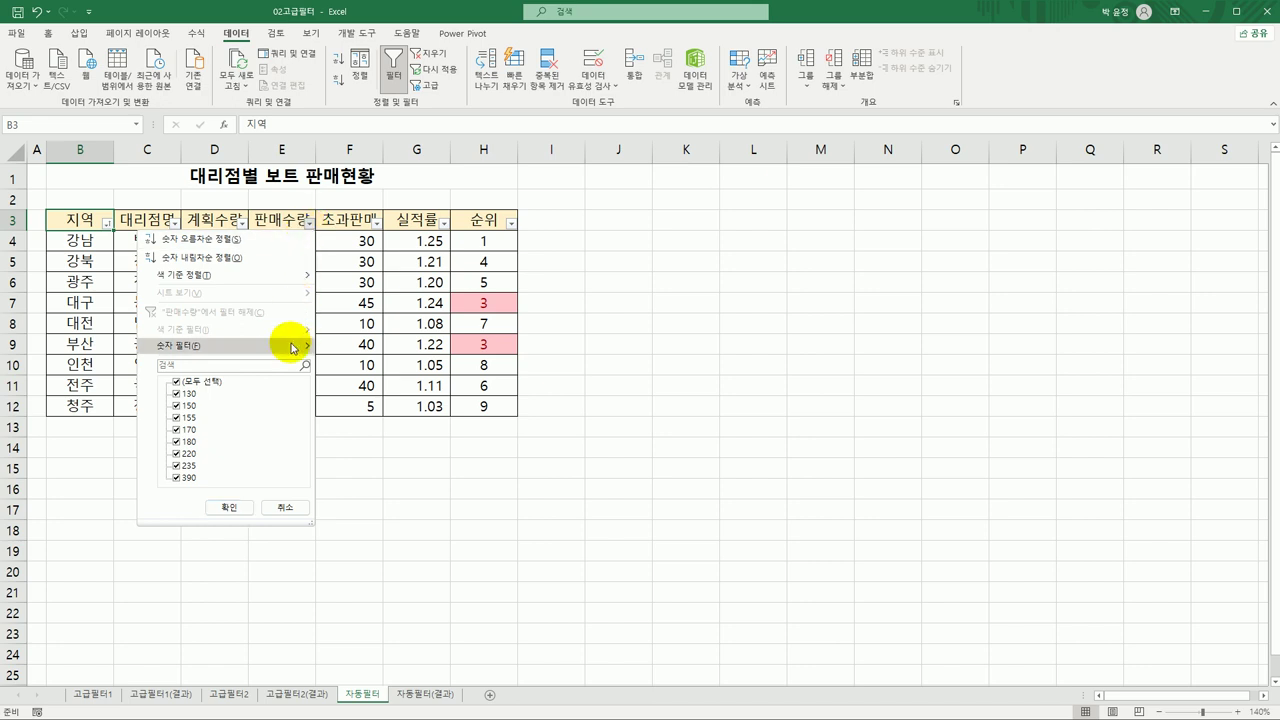
pyautogui.moveTo(293, 347)
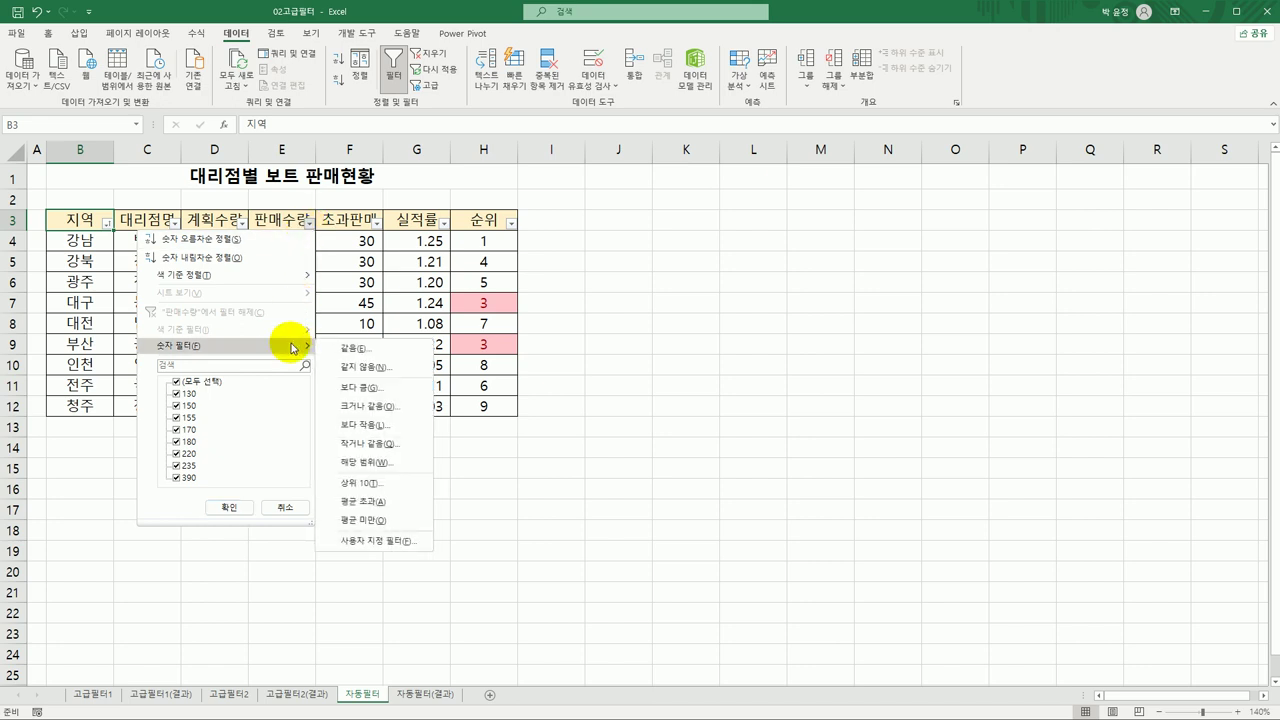
pyautogui.click(395, 407)
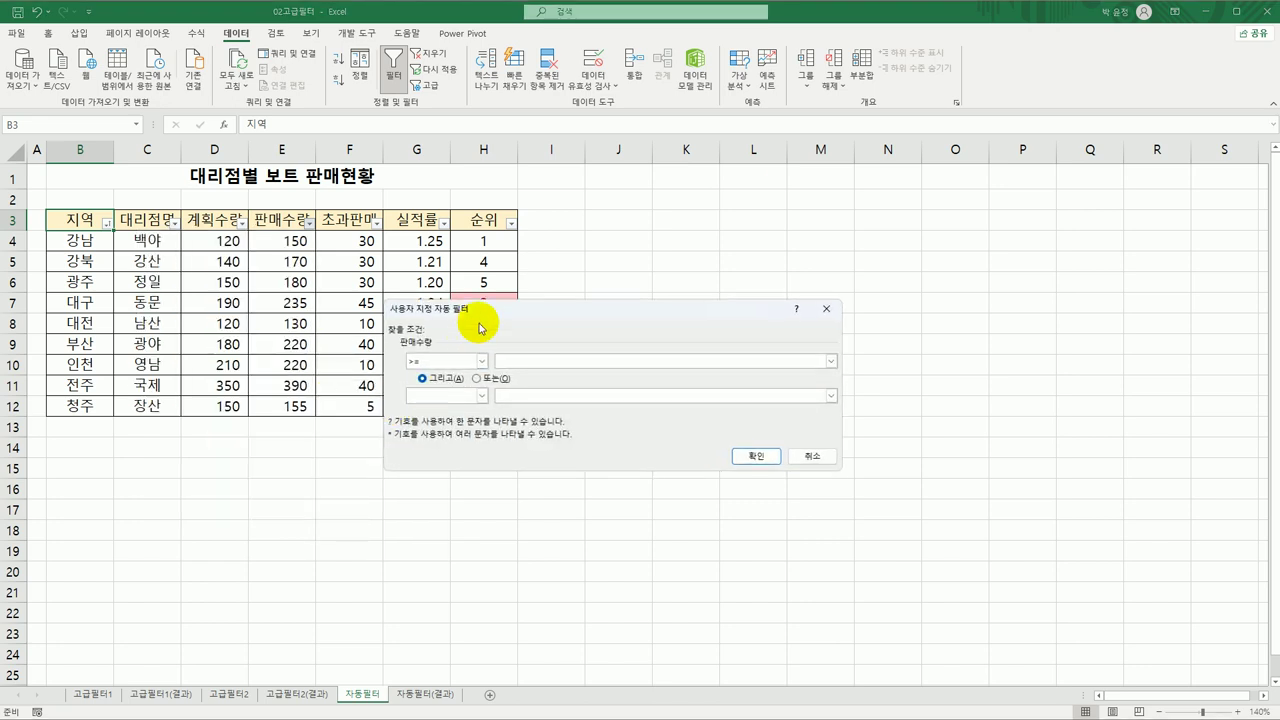
pyautogui.write('200')
pyautogui.click(752, 456)
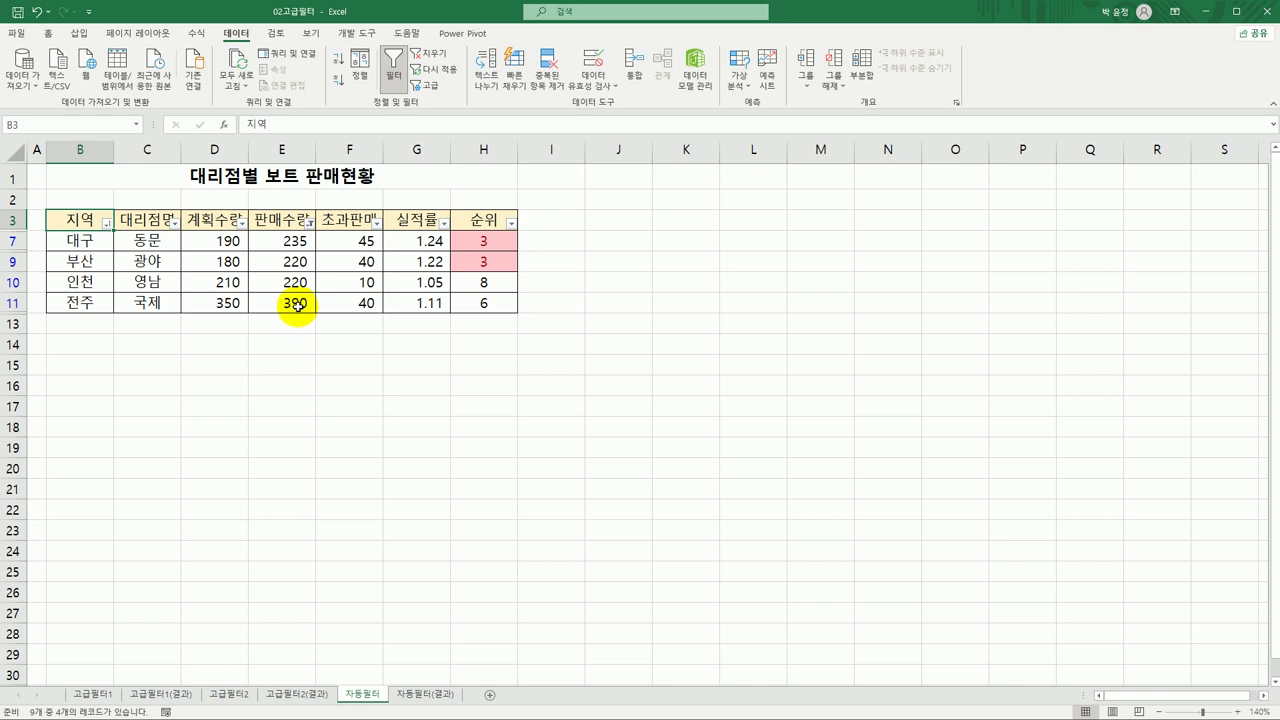
# Compare the filtered boat sales table with the 자동필터(결과) sheet
pyautogui.click(438, 697)
pyautogui.click(364, 695)
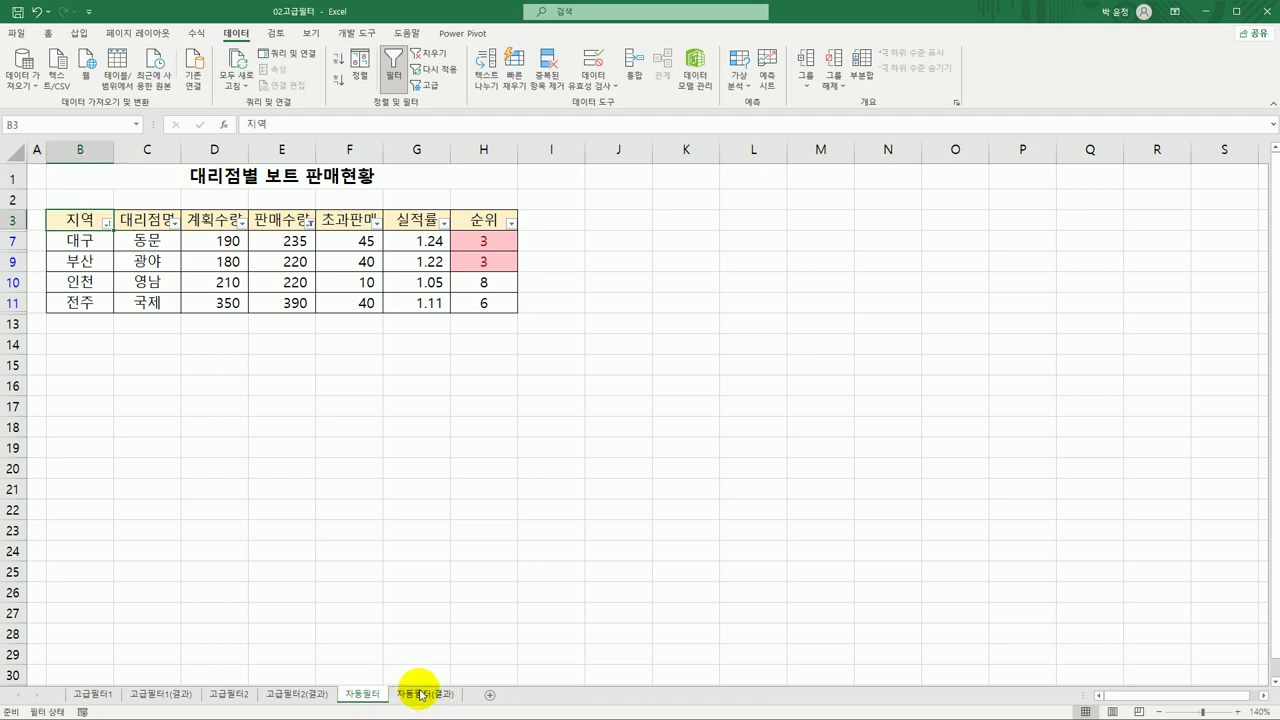
pyautogui.click(420, 695)
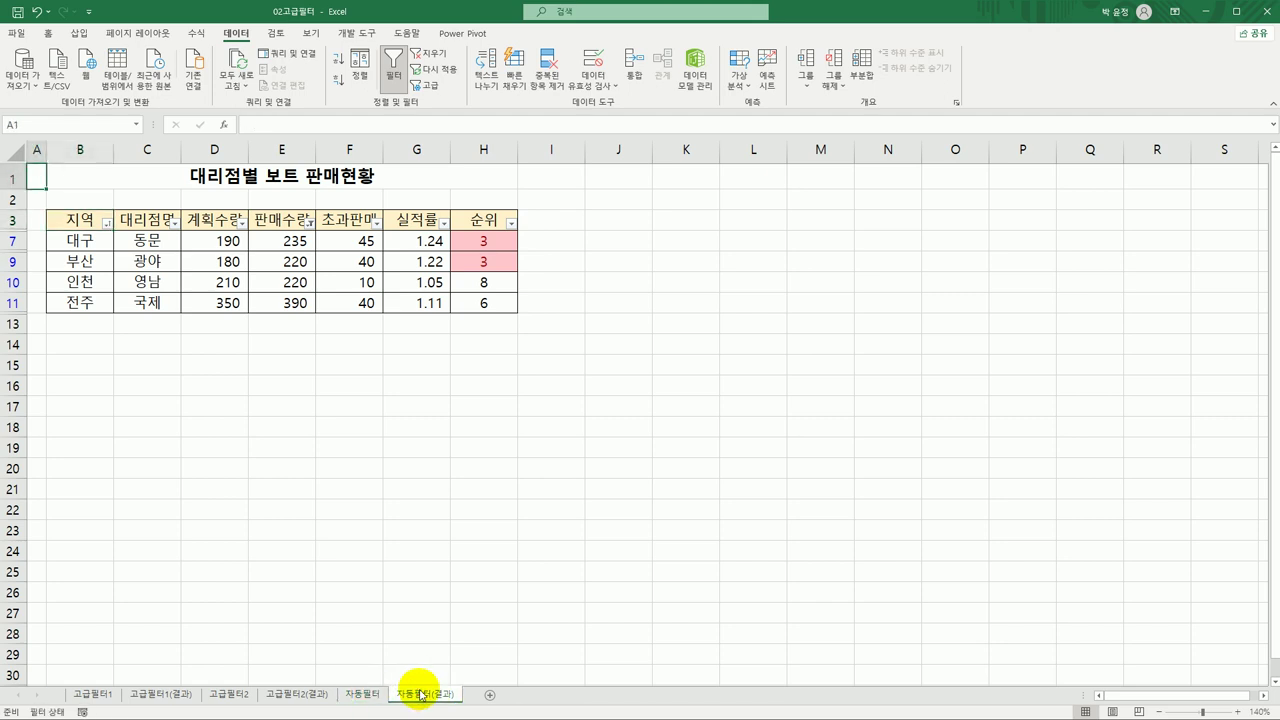
# Try clearing the filter conditions and switching AutoFilter off on the 자동필터(결과) sheet, undoing each change
pyautogui.click(343, 238)
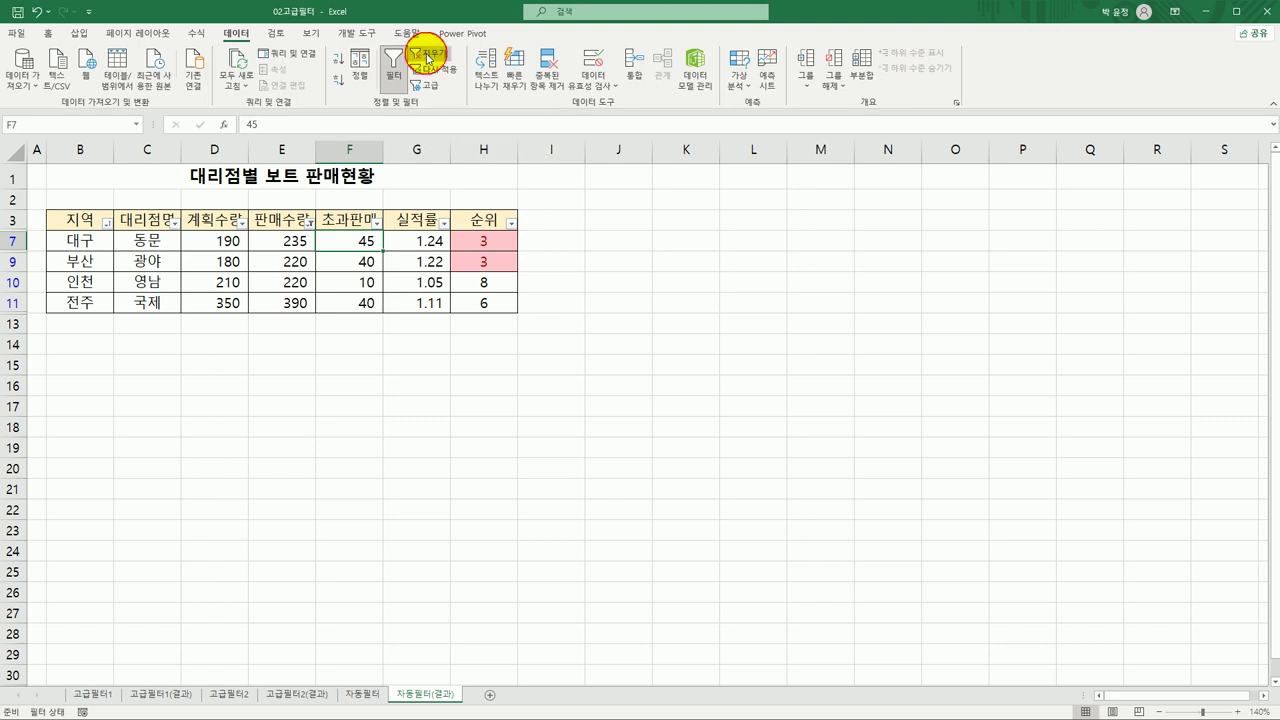
pyautogui.click(428, 58)
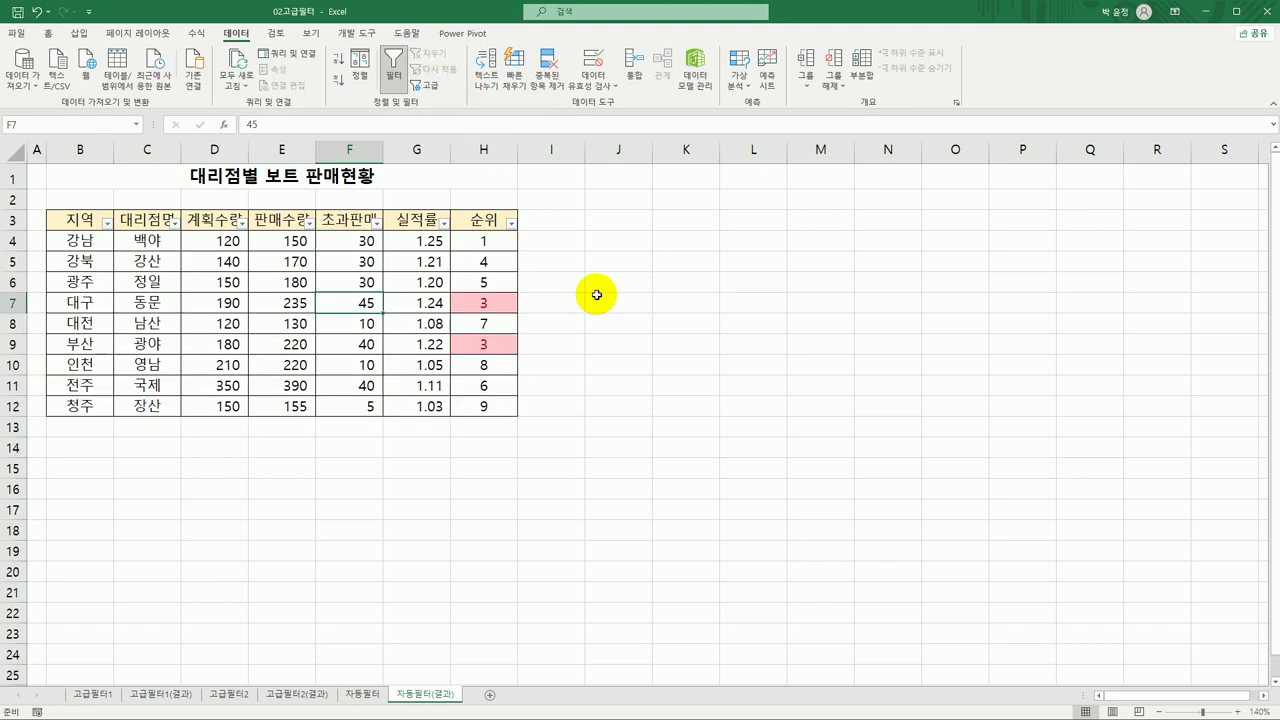
pyautogui.click(36, 13)
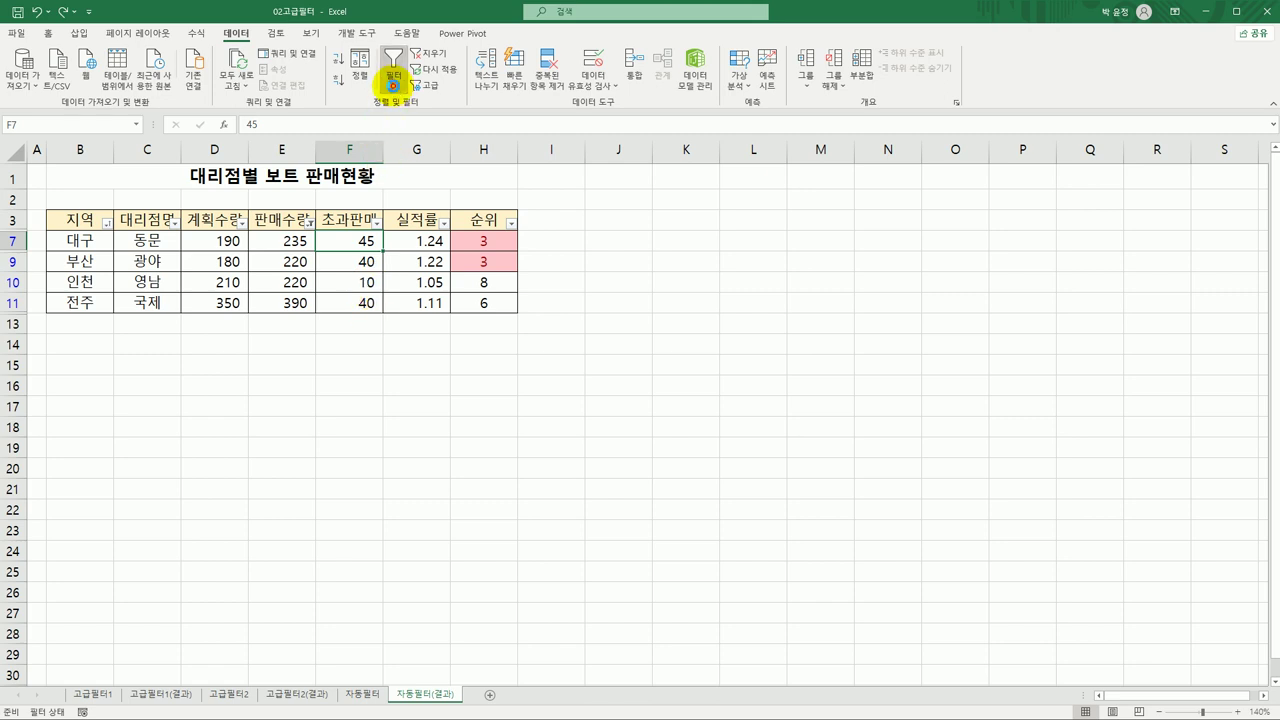
pyautogui.click(395, 88)
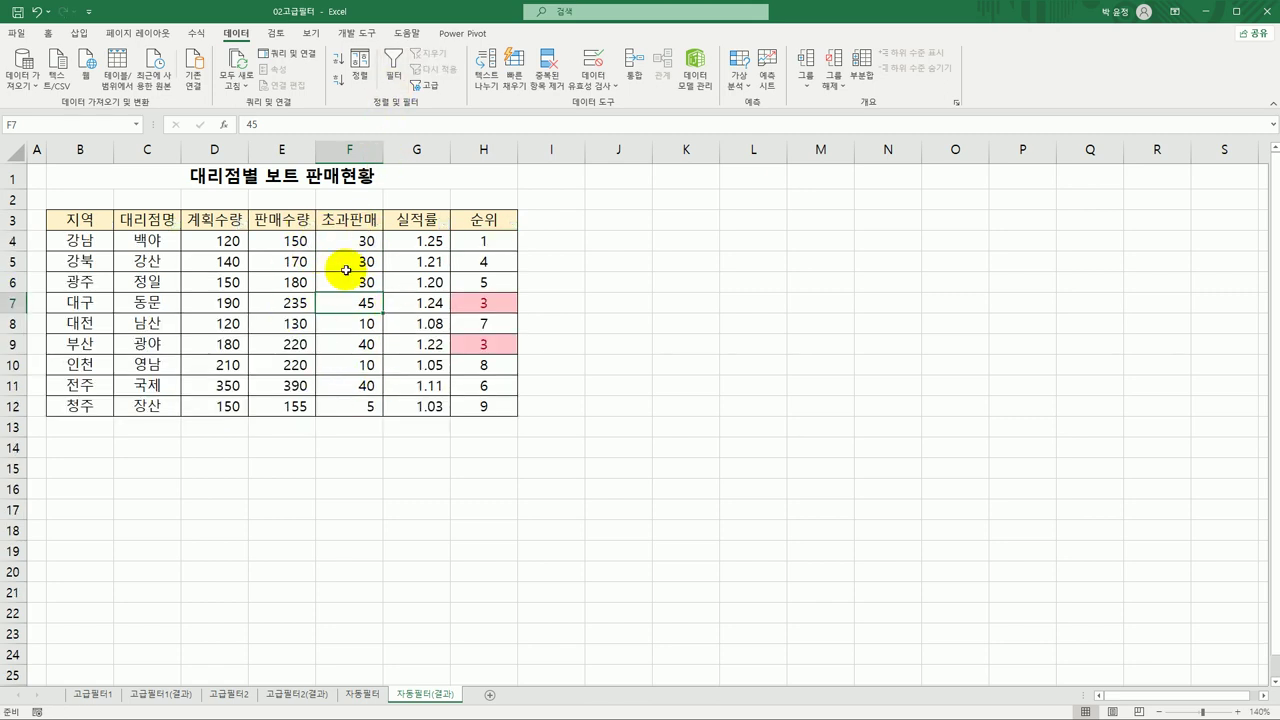
pyautogui.click(38, 13)
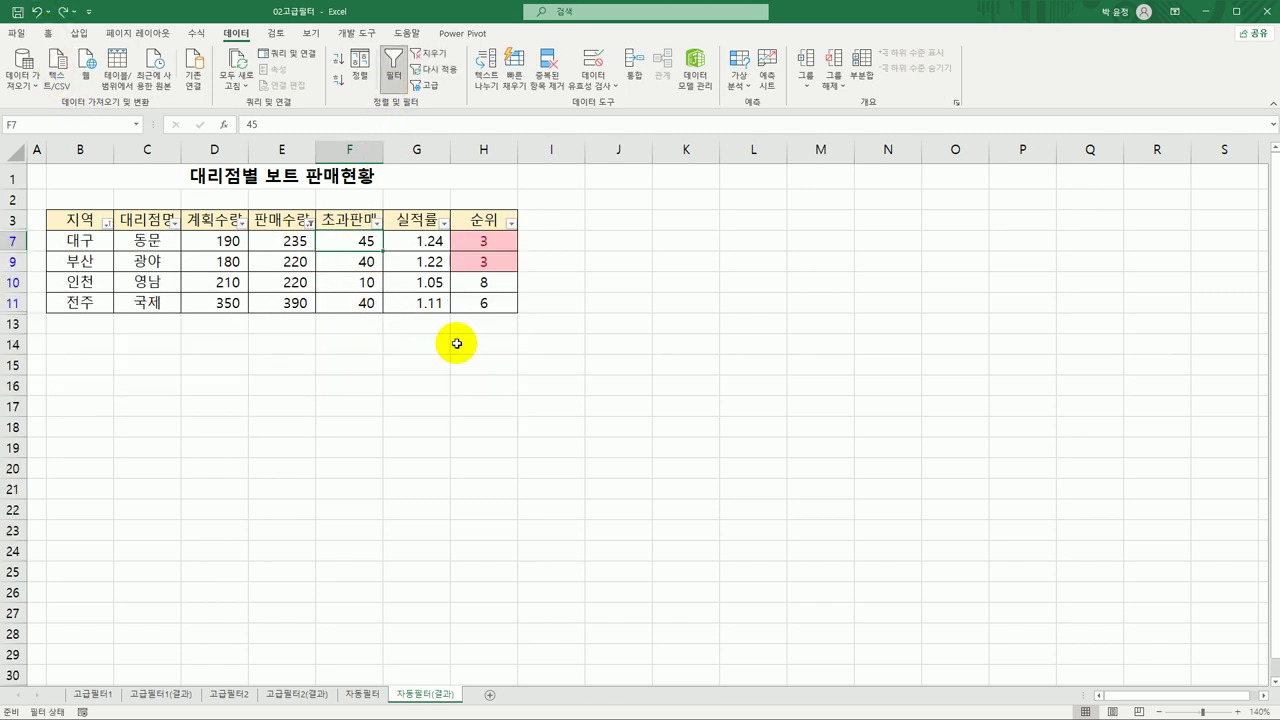